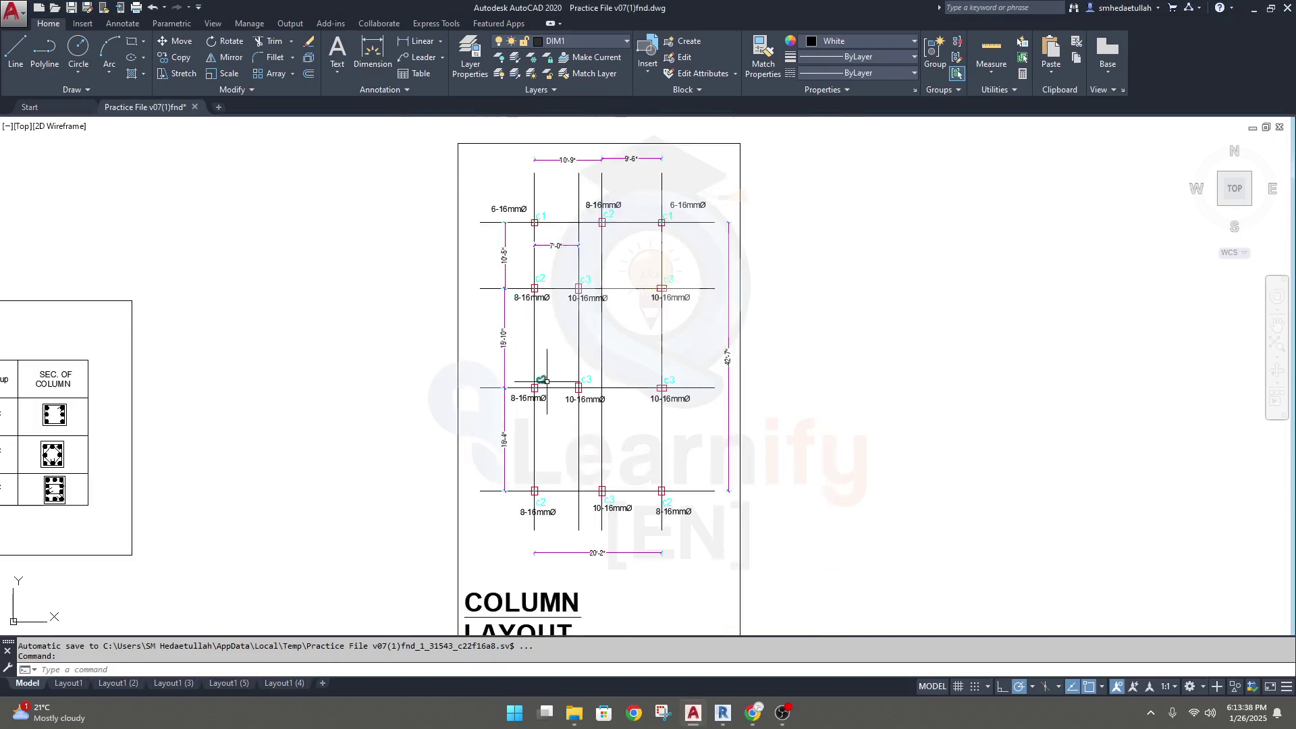
- Switch to Revit and rename the lowest level in the West elevation as Level -1
mouse_move(751, 724)
mouse_move(693, 724)
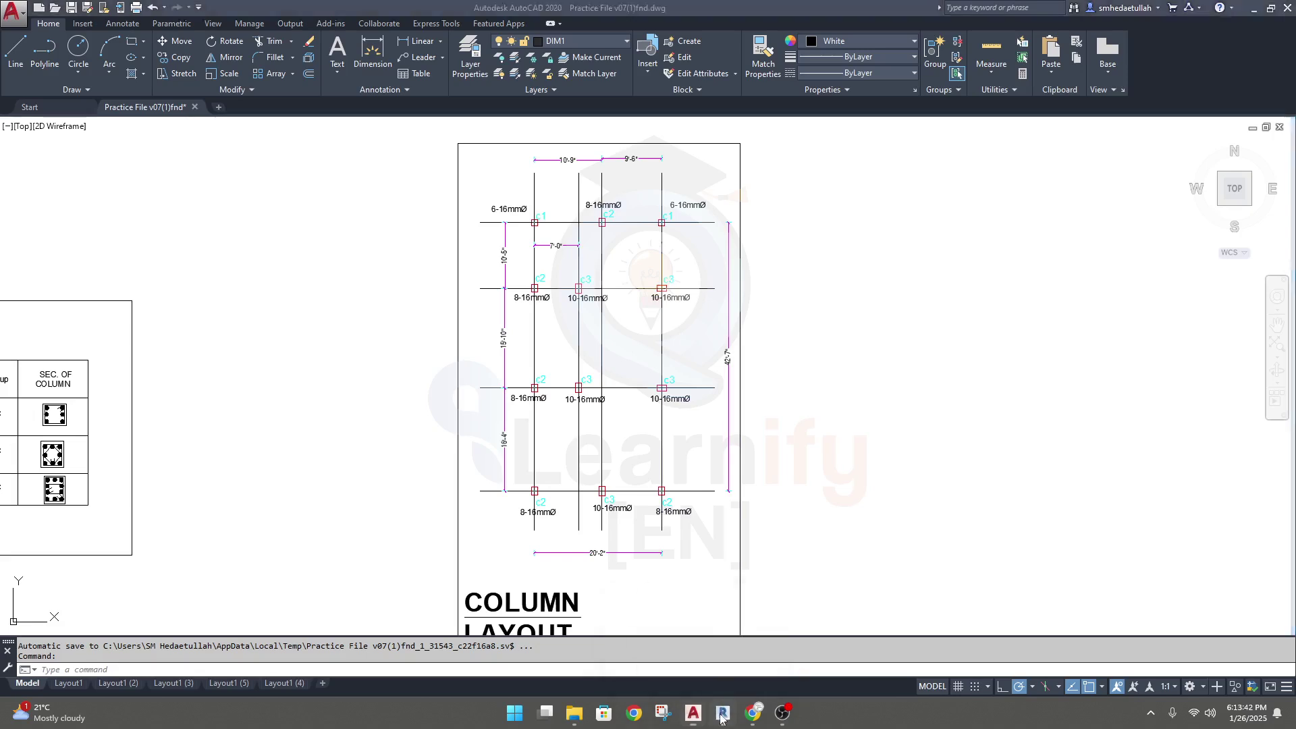
click(722, 714)
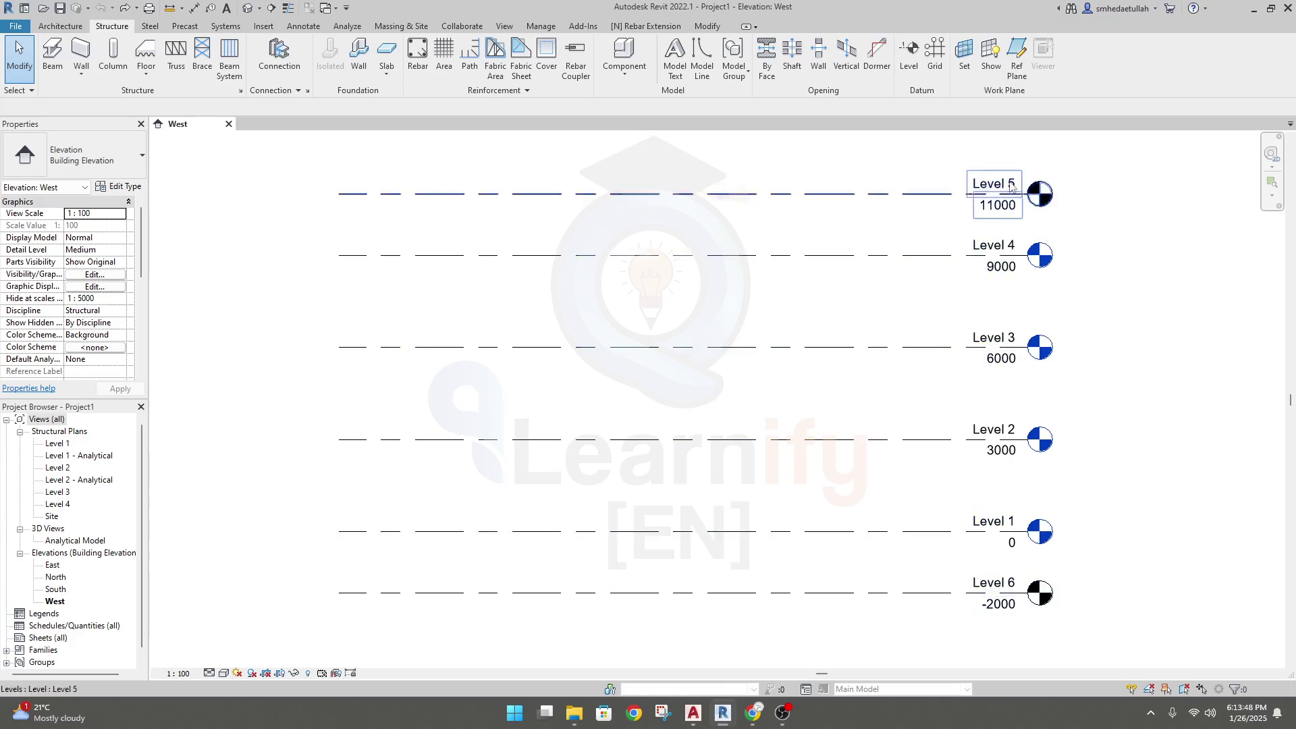
double_click(997, 580)
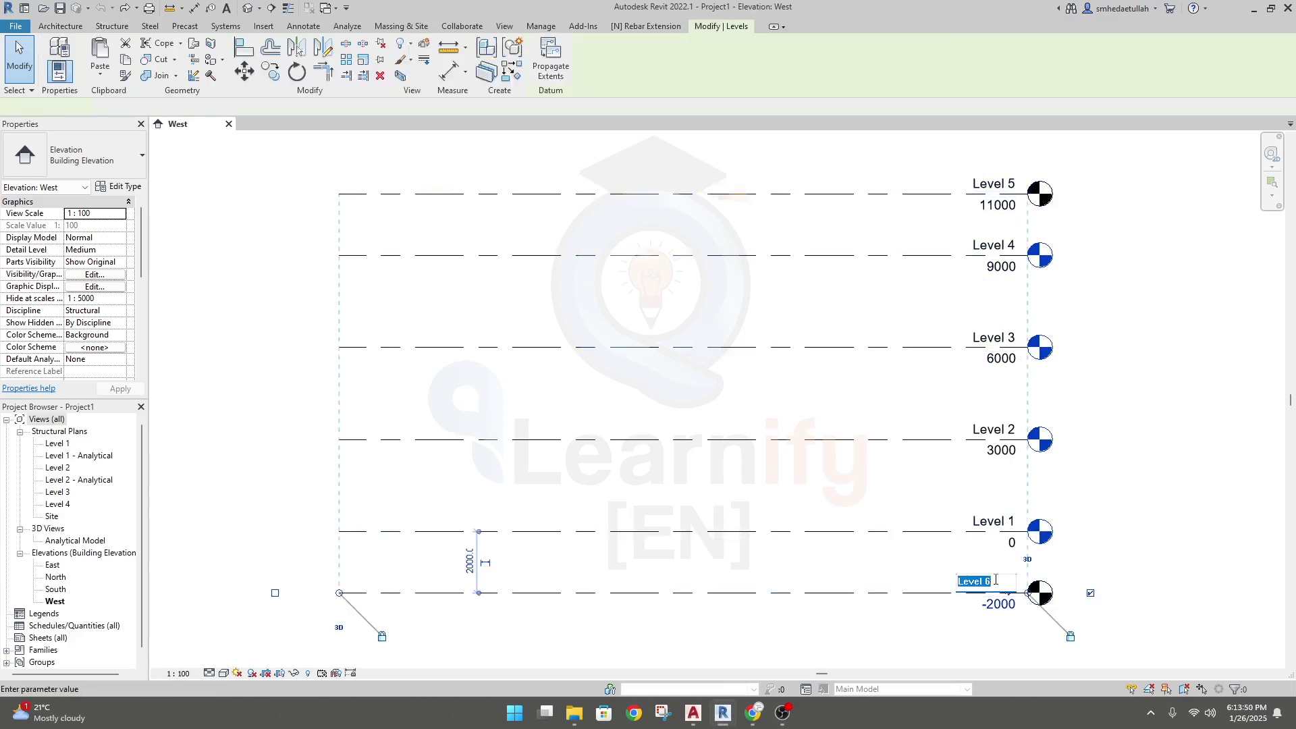
click(990, 581)
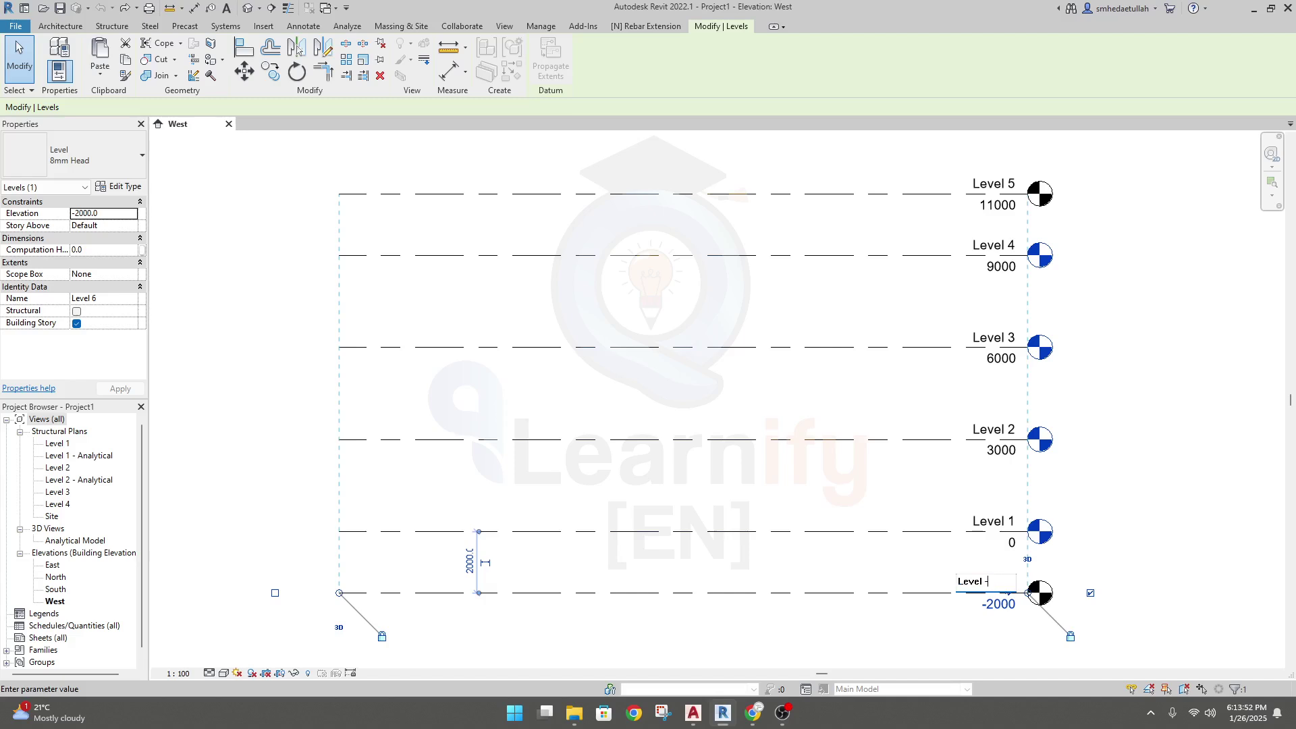
text(-1)
key(Return)
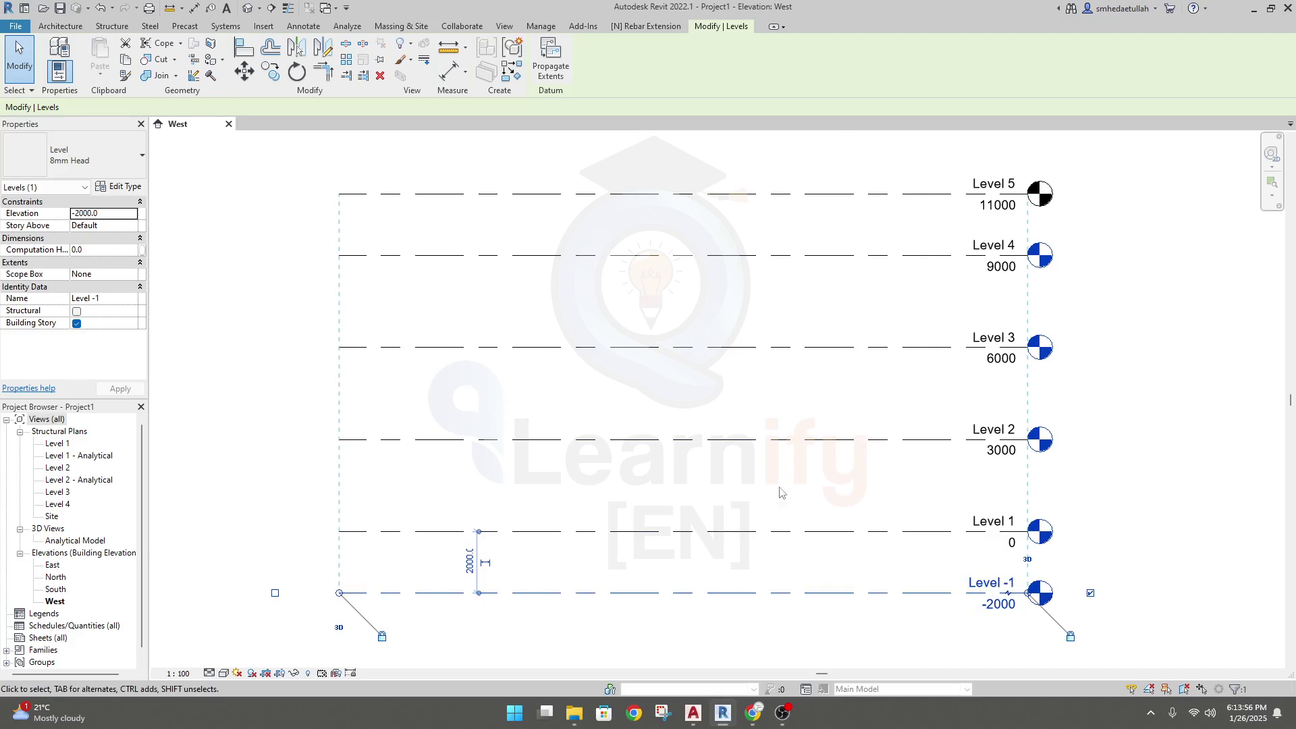
click(319, 469)
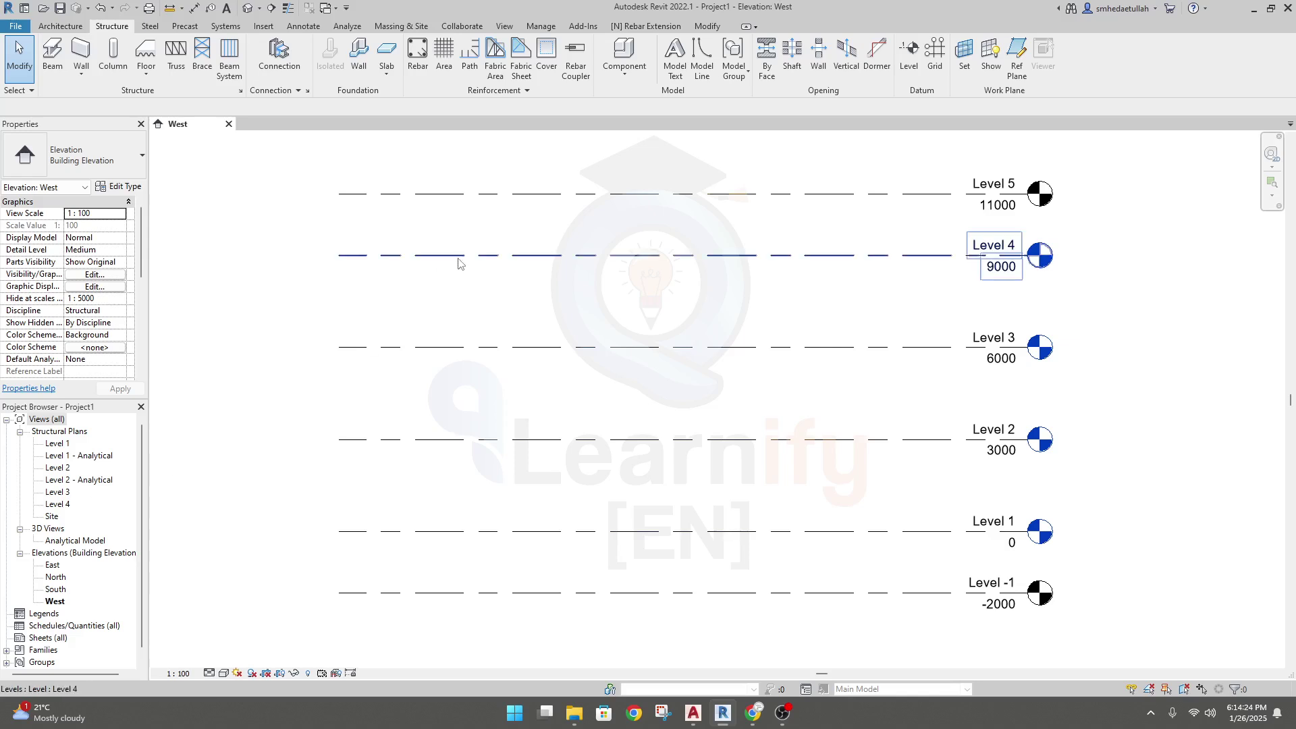
- Create structural plan views for Level 5 and Level -1, and close the Level -1 plan
click(505, 27)
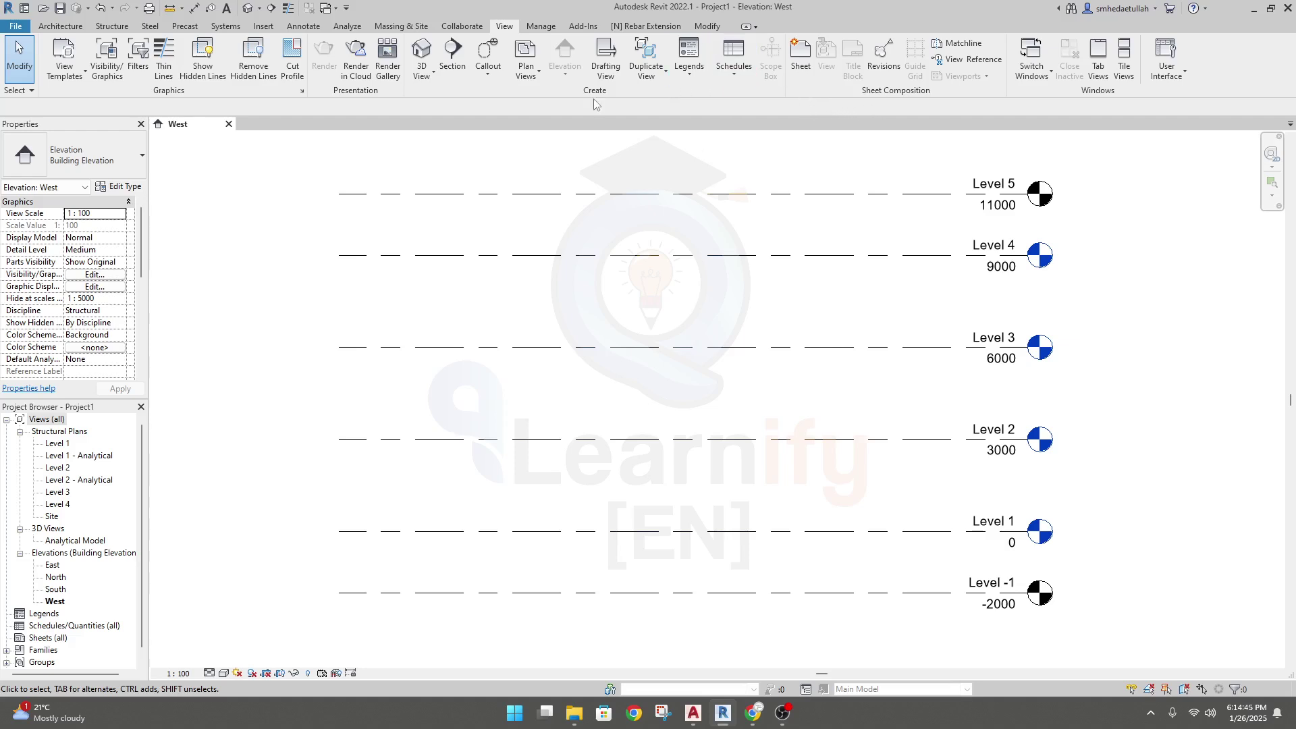
click(539, 76)
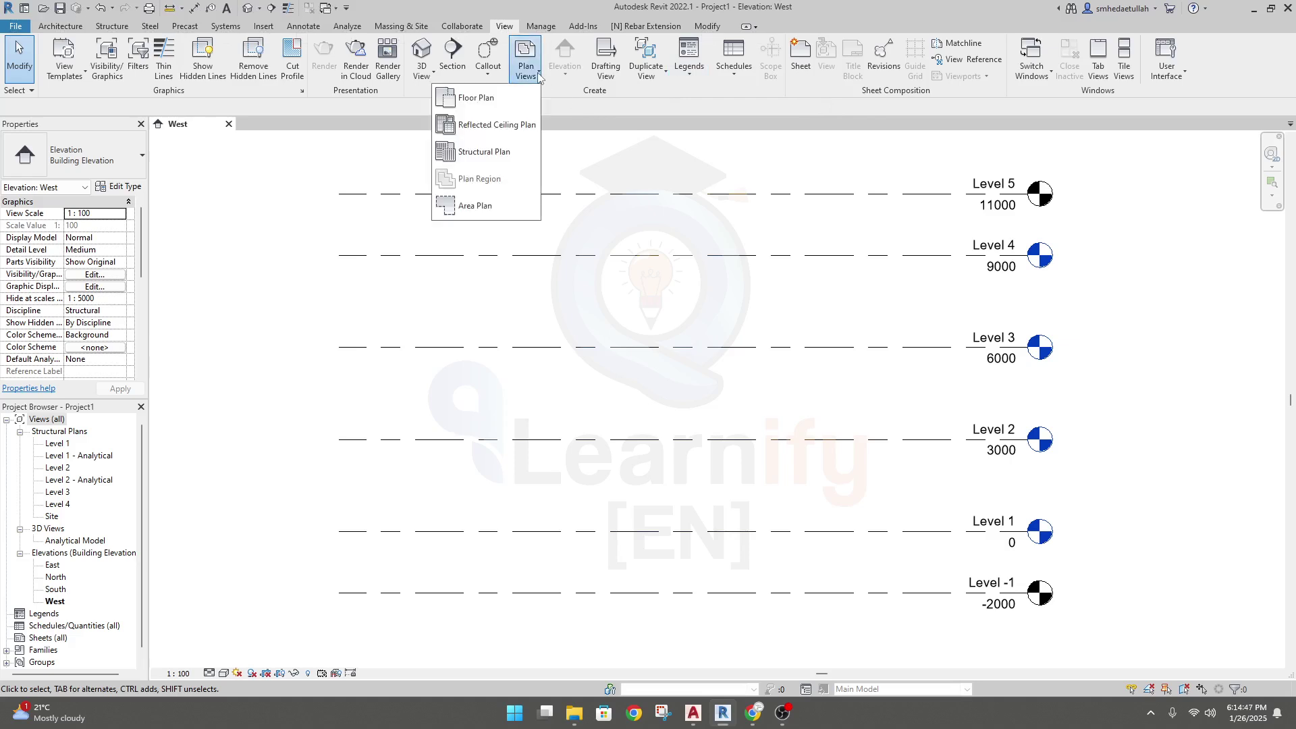
click(496, 156)
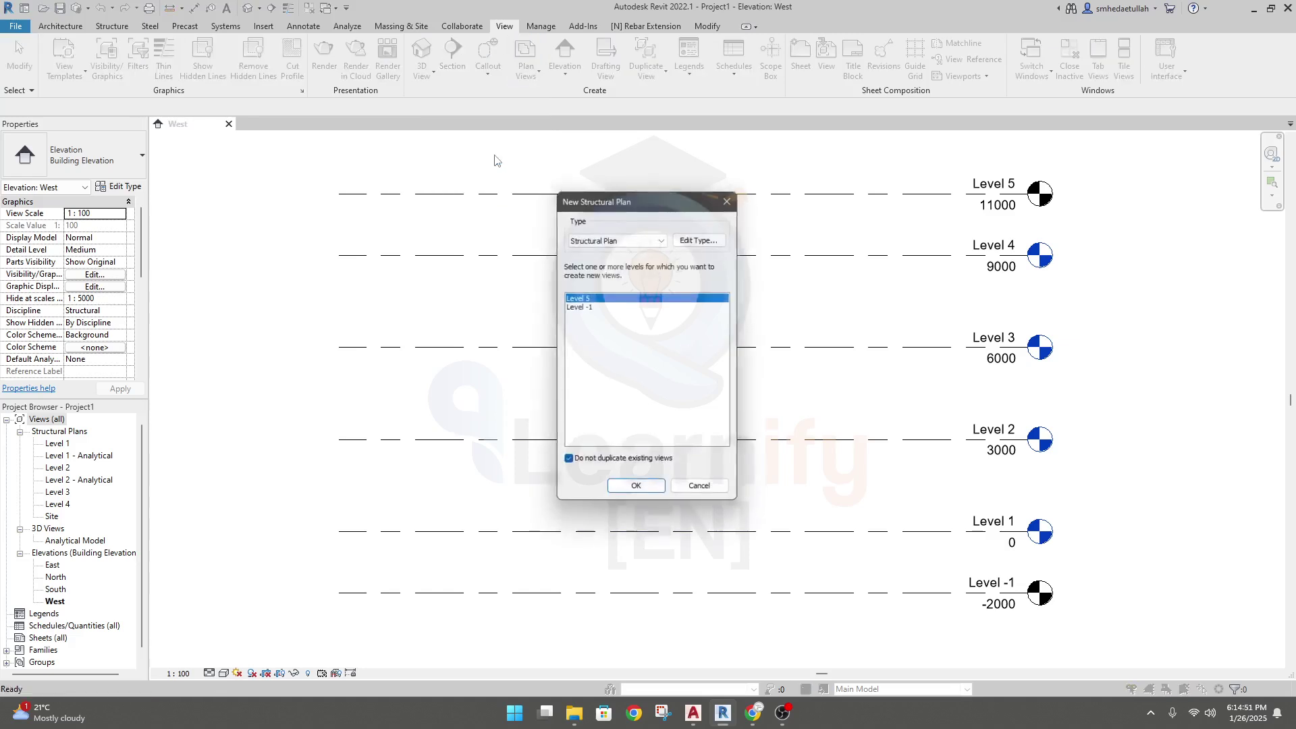
click(584, 307)
key(Up)
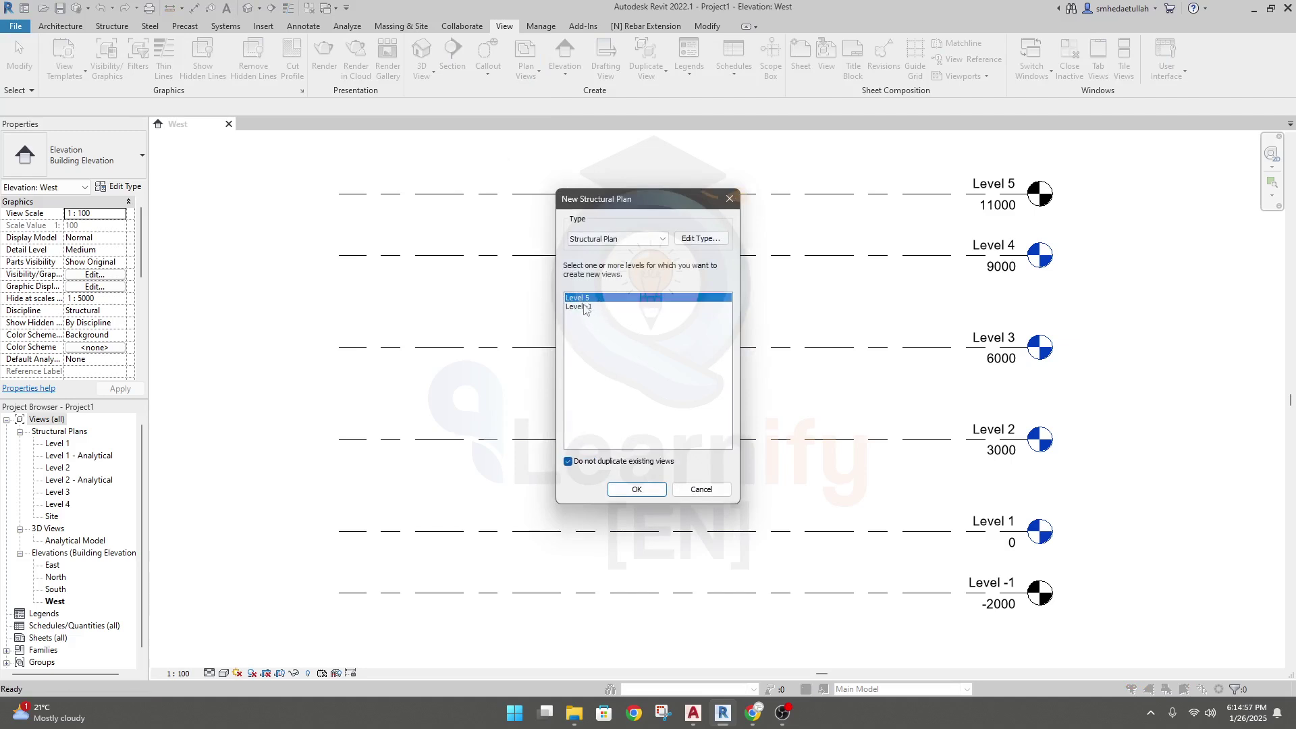
ctrl+click(584, 307)
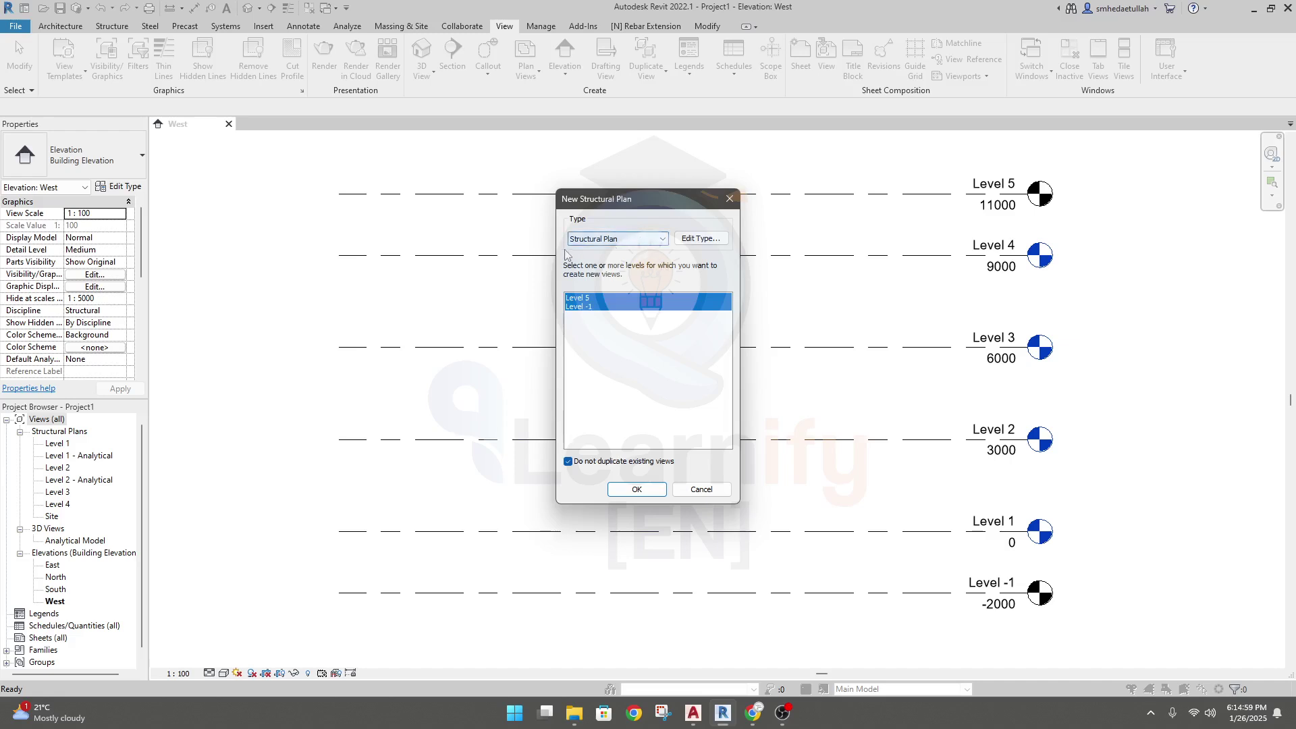
click(624, 240)
click(614, 251)
click(637, 494)
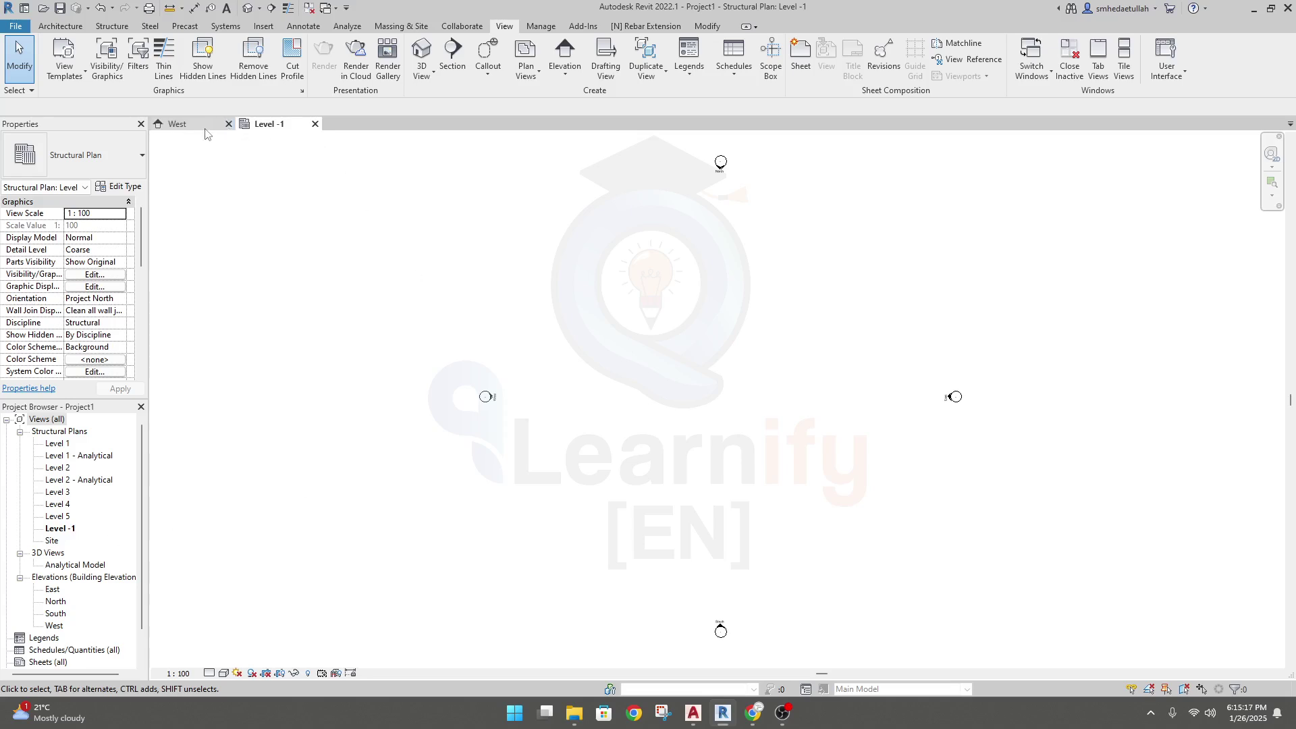
mouse_move(660, 431)
middle_down()
mouse_move(642, 419)
mouse_move(648, 433)
middle_up()
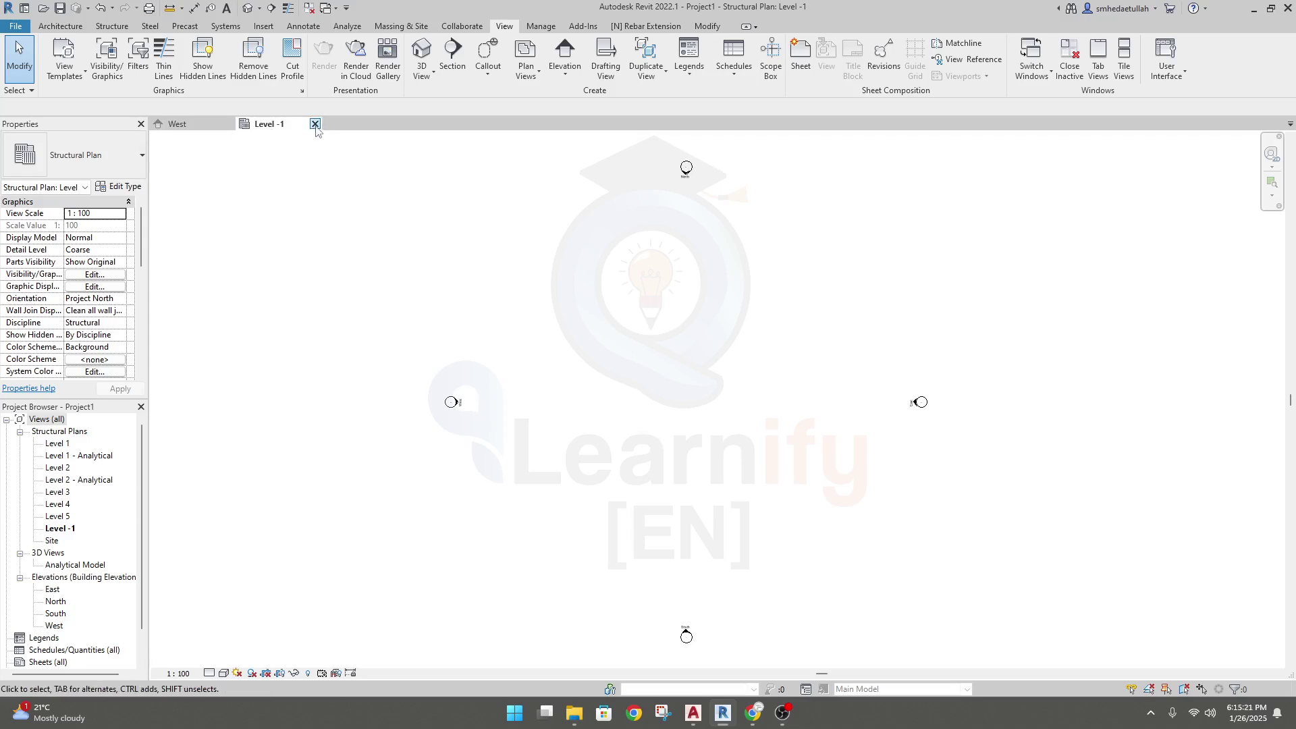
click(315, 124)
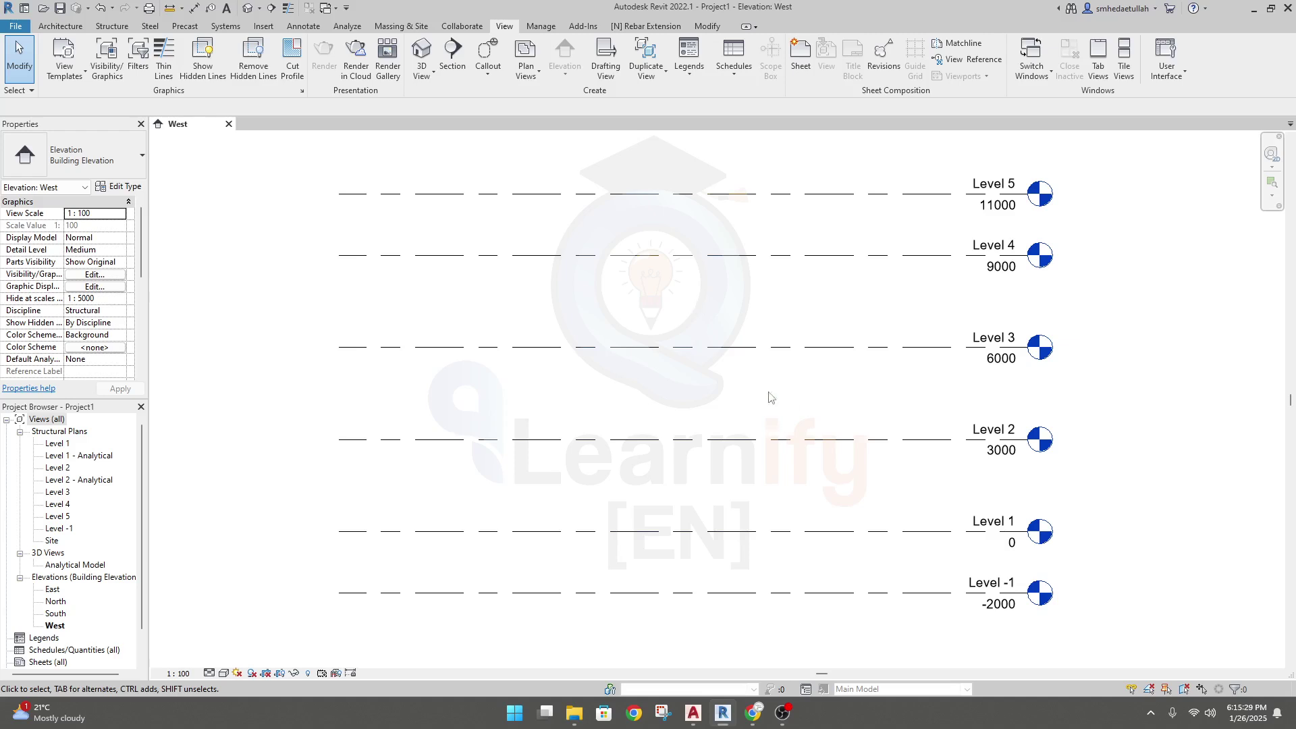
- Open the Level 1 structural plan and close the West elevation view
middle_drag(715, 409, 719, 410)
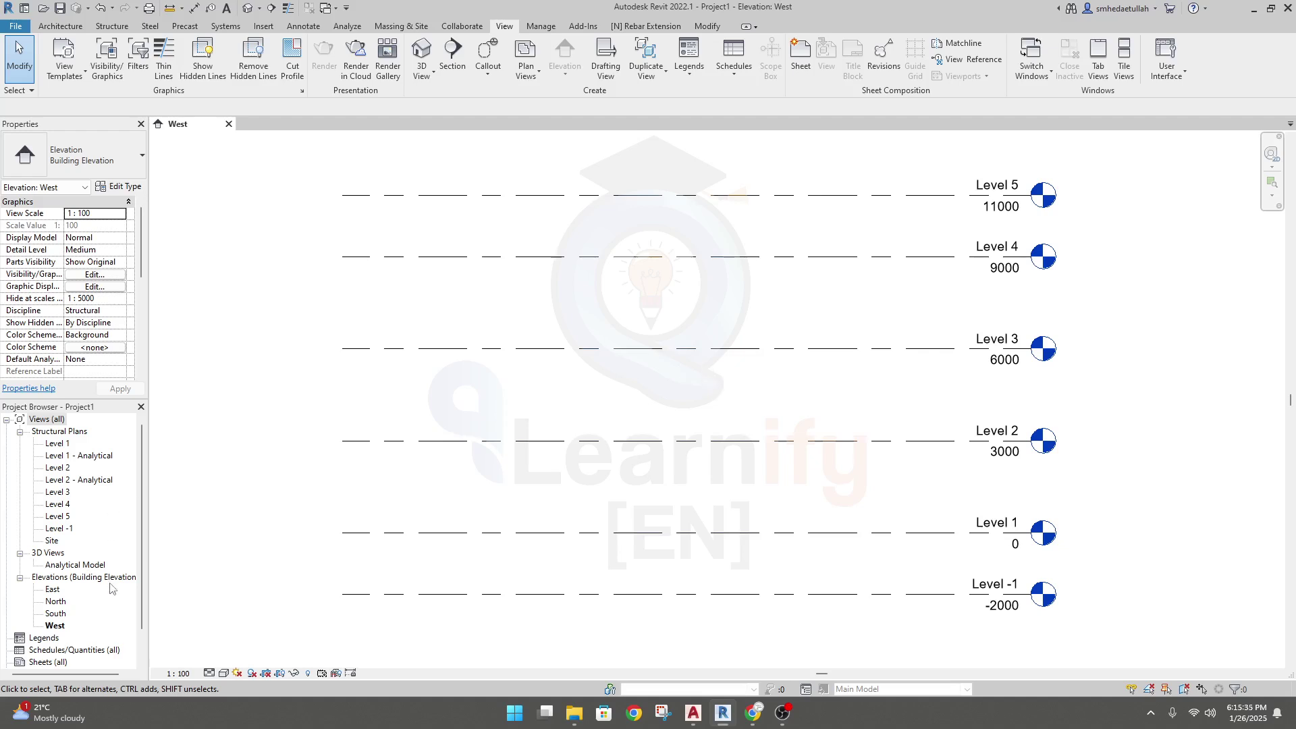
click(57, 444)
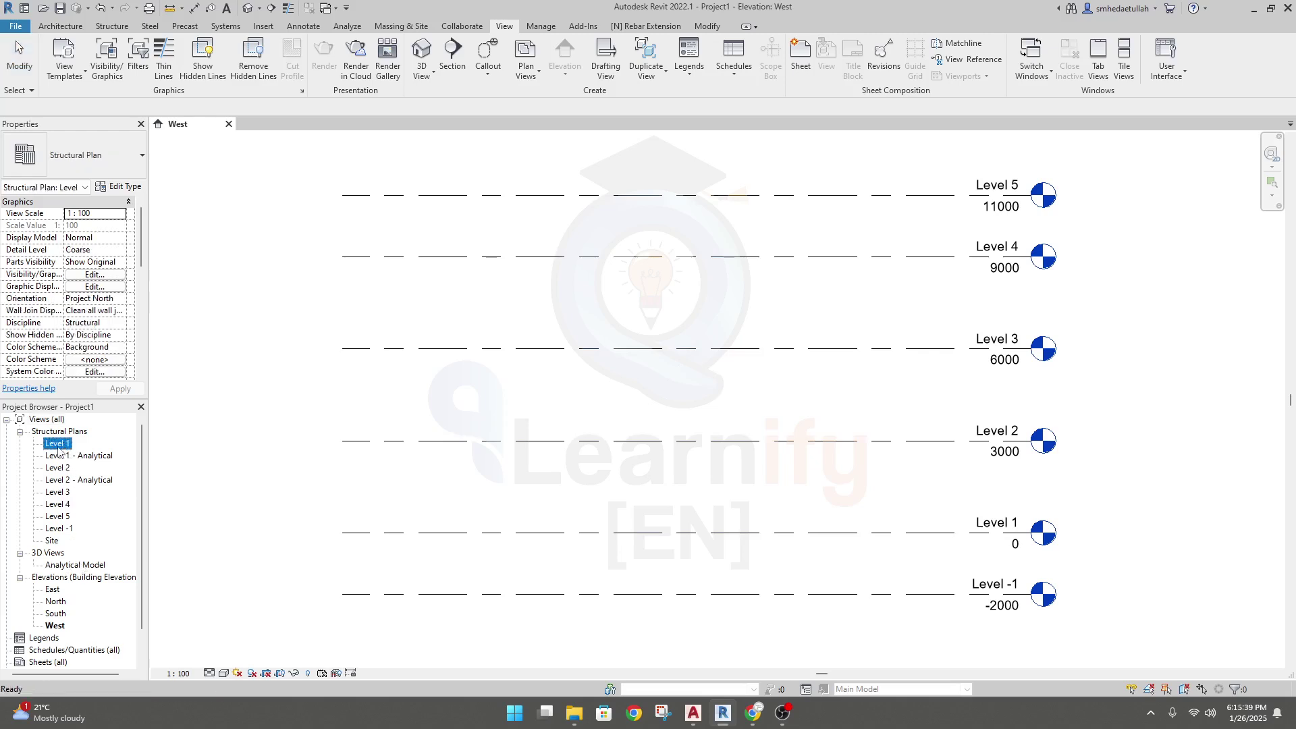
double_click(58, 444)
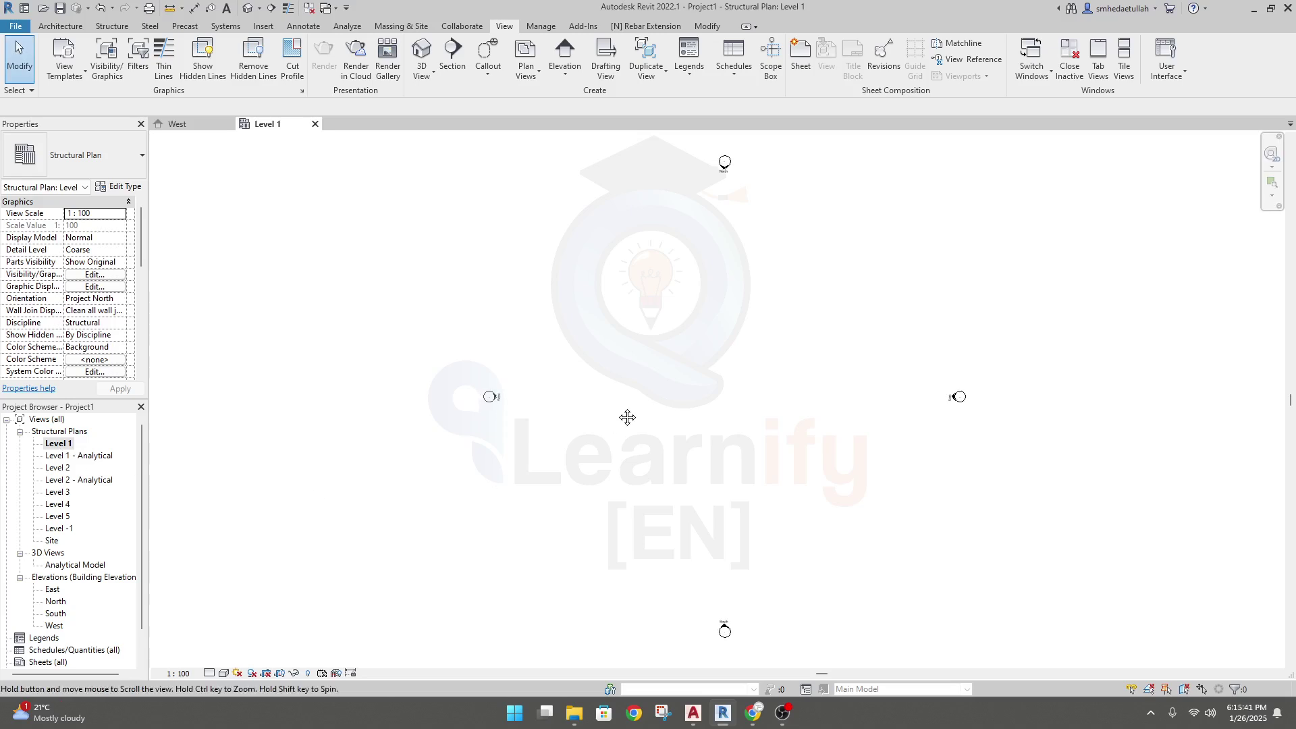
click(213, 126)
click(228, 123)
middle_drag(577, 338, 593, 341)
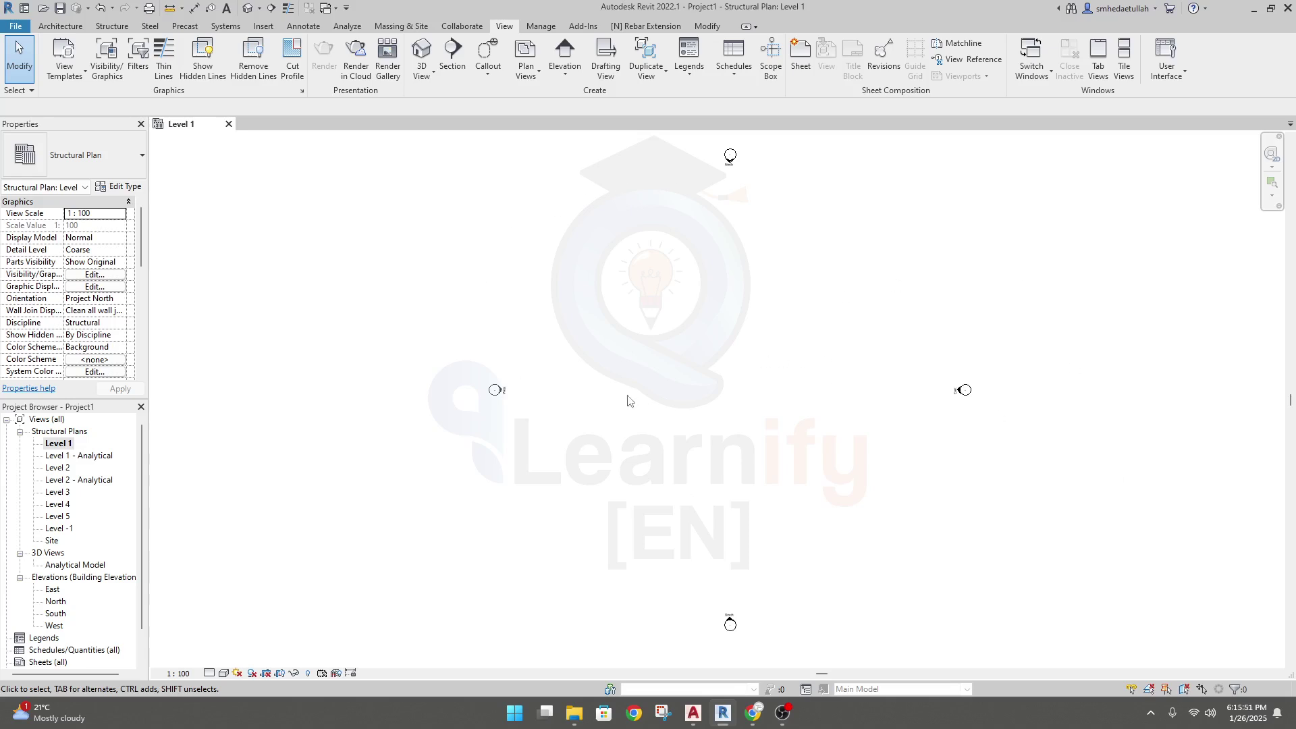
click(335, 8)
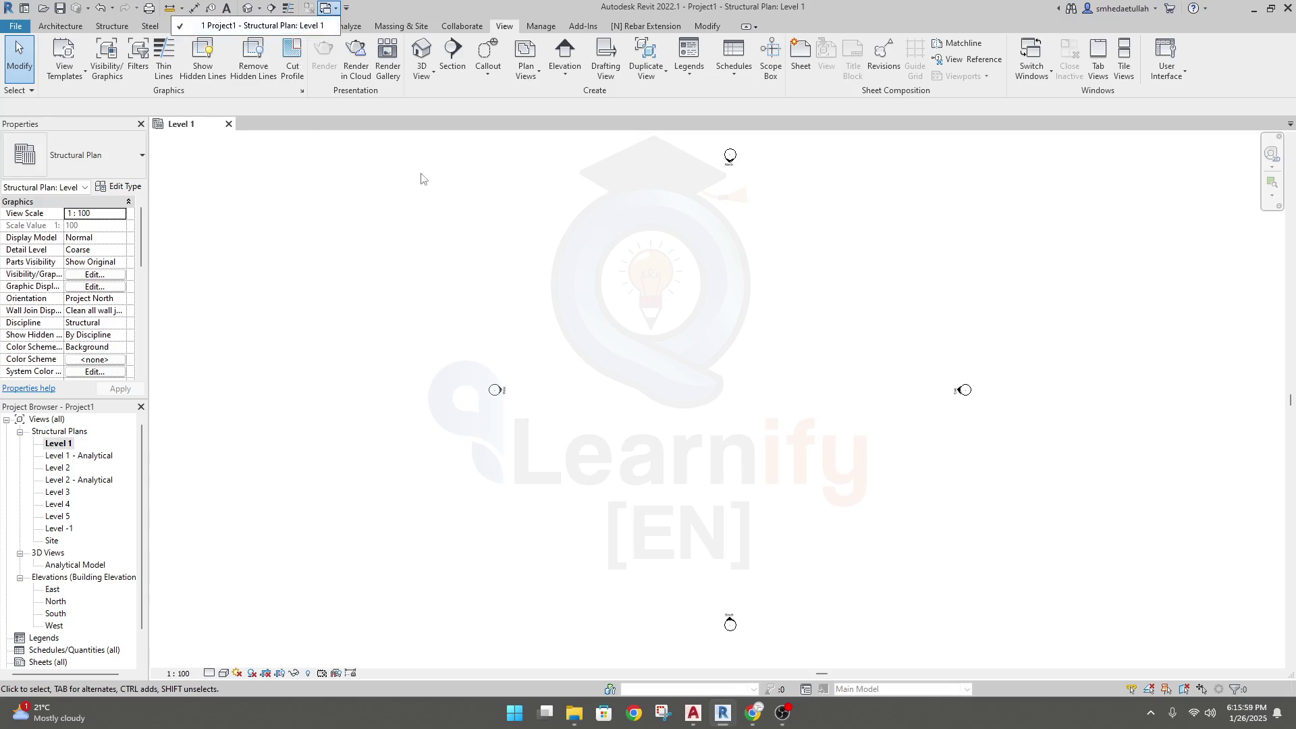
click(294, 27)
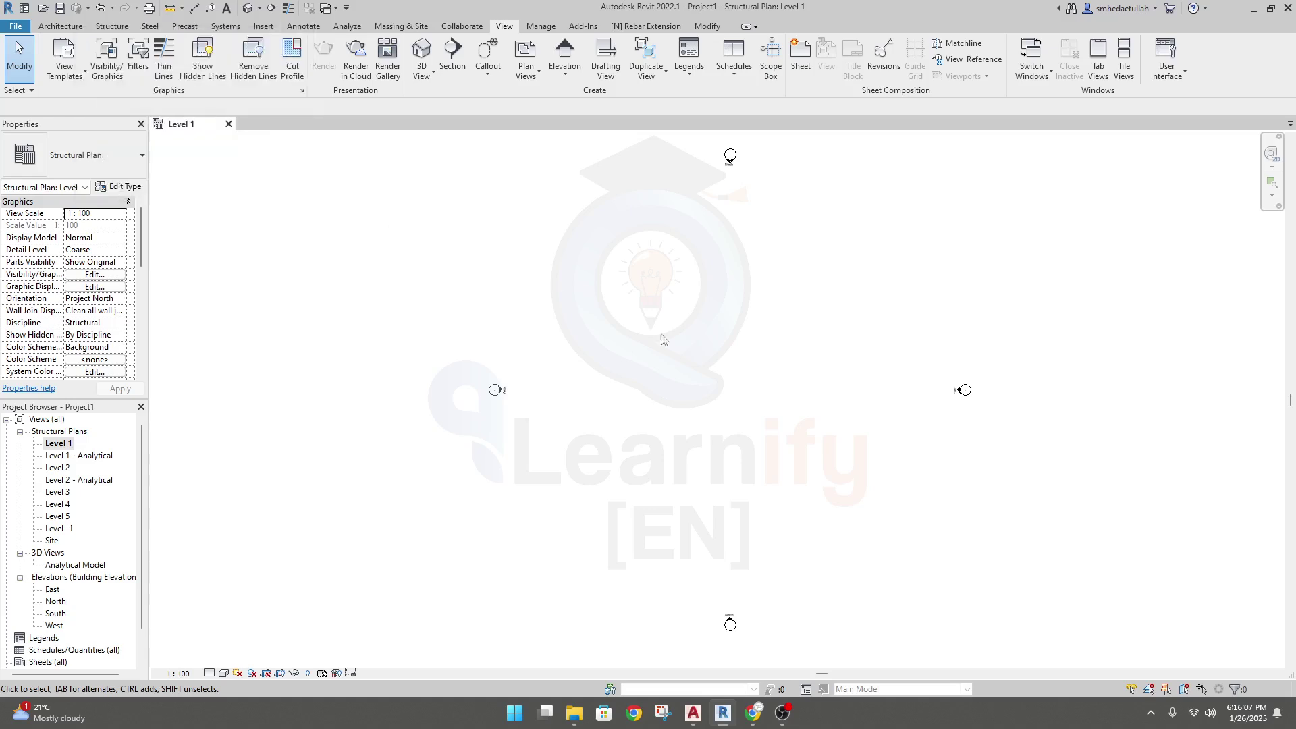
- Open the Level 2 structural plan, return to the Level 1 plan and close the inactive view
double_click(61, 468)
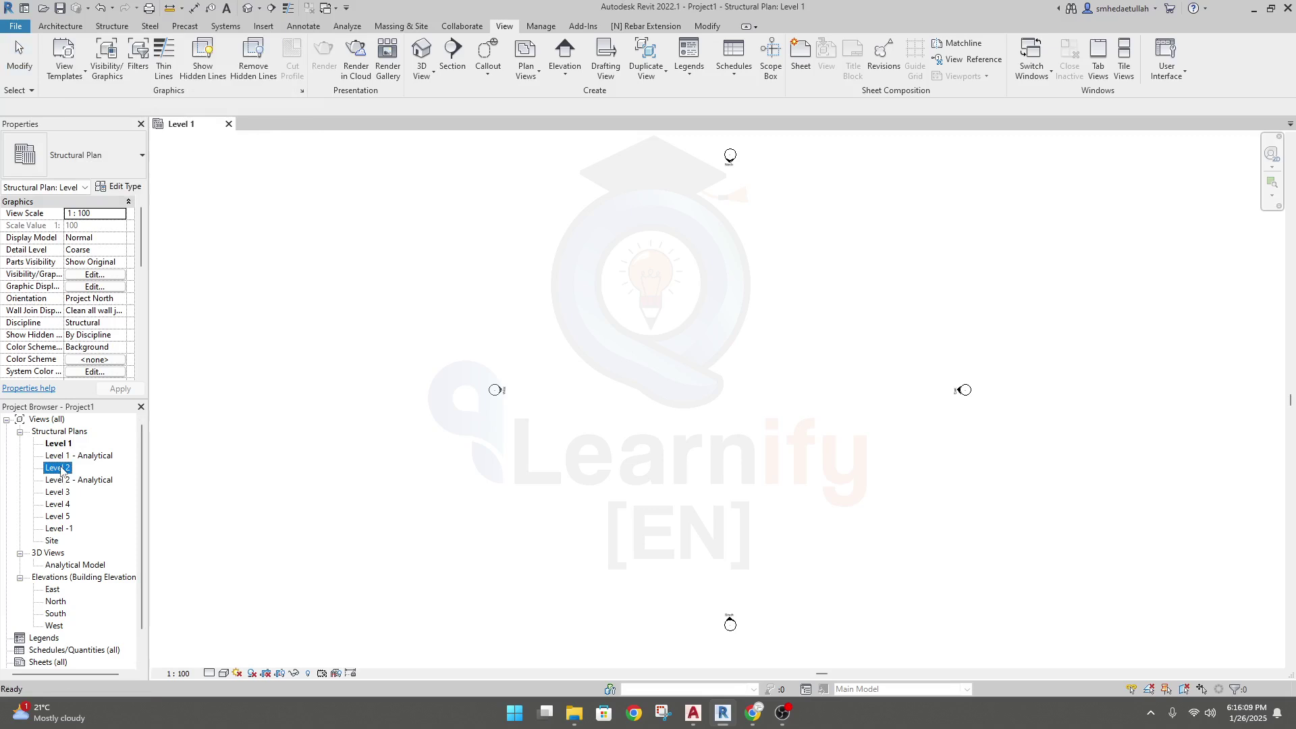
click(194, 132)
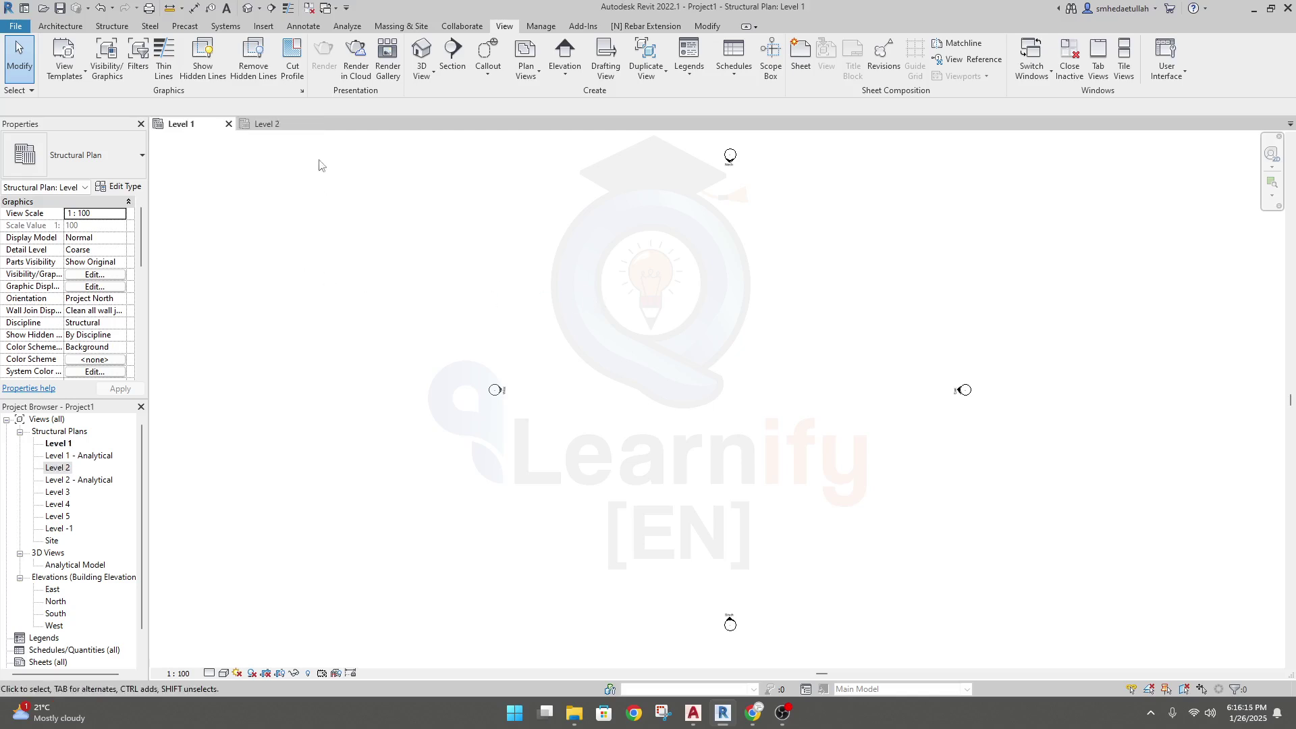
click(311, 10)
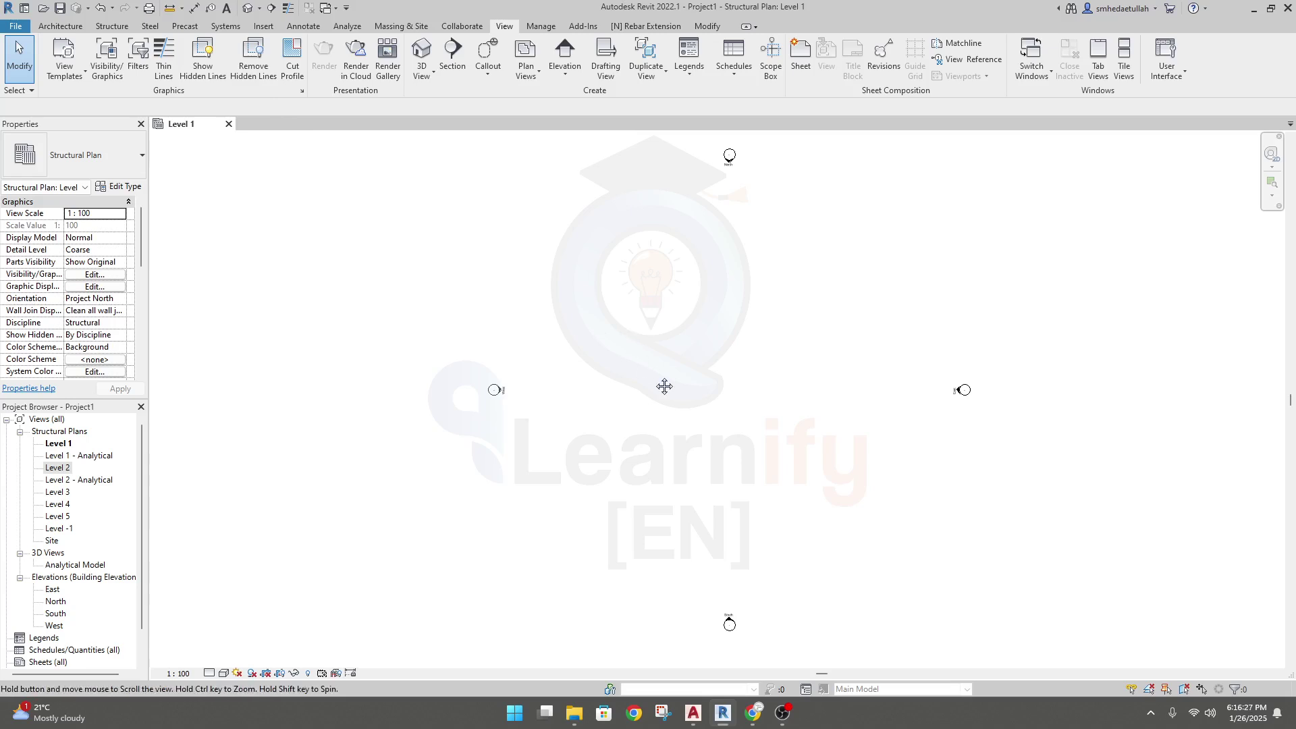
middle_drag(679, 327, 622, 364)
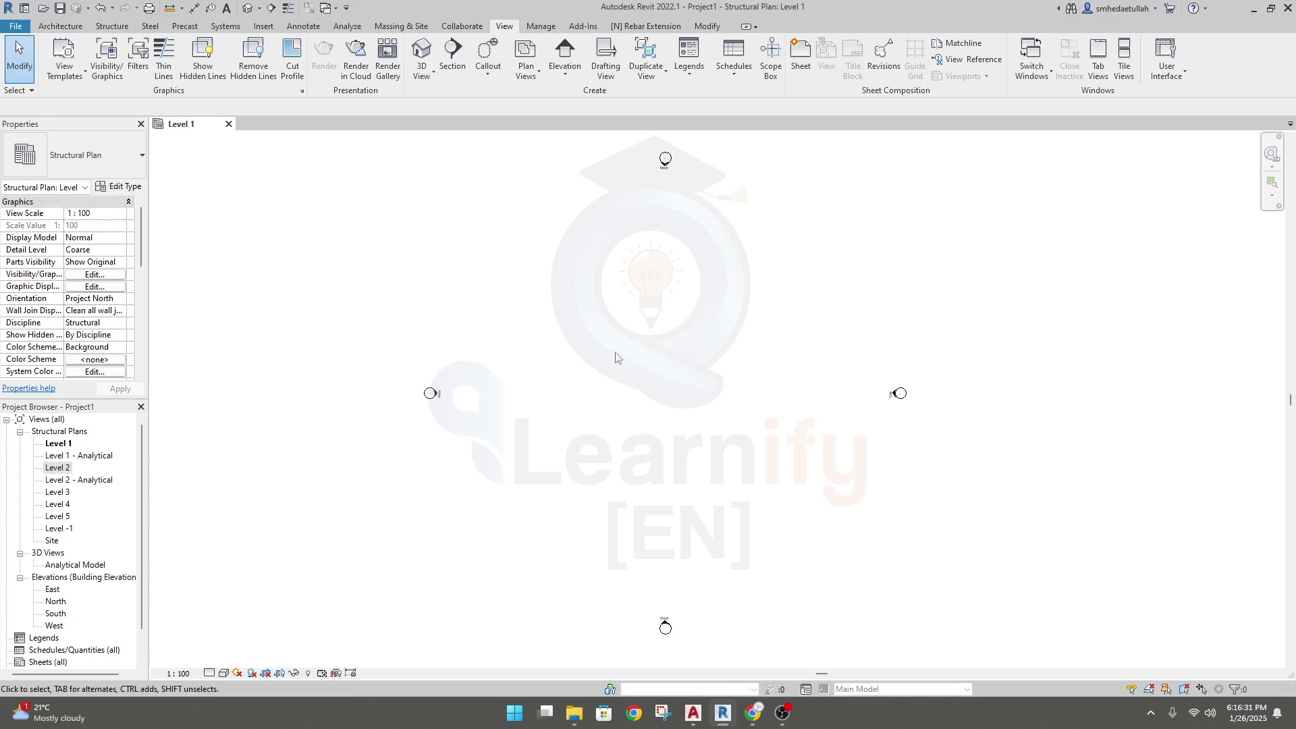
- Draw a horizontal grid line between the elevation markers, across the upper part of the Level 1 plan
click(112, 27)
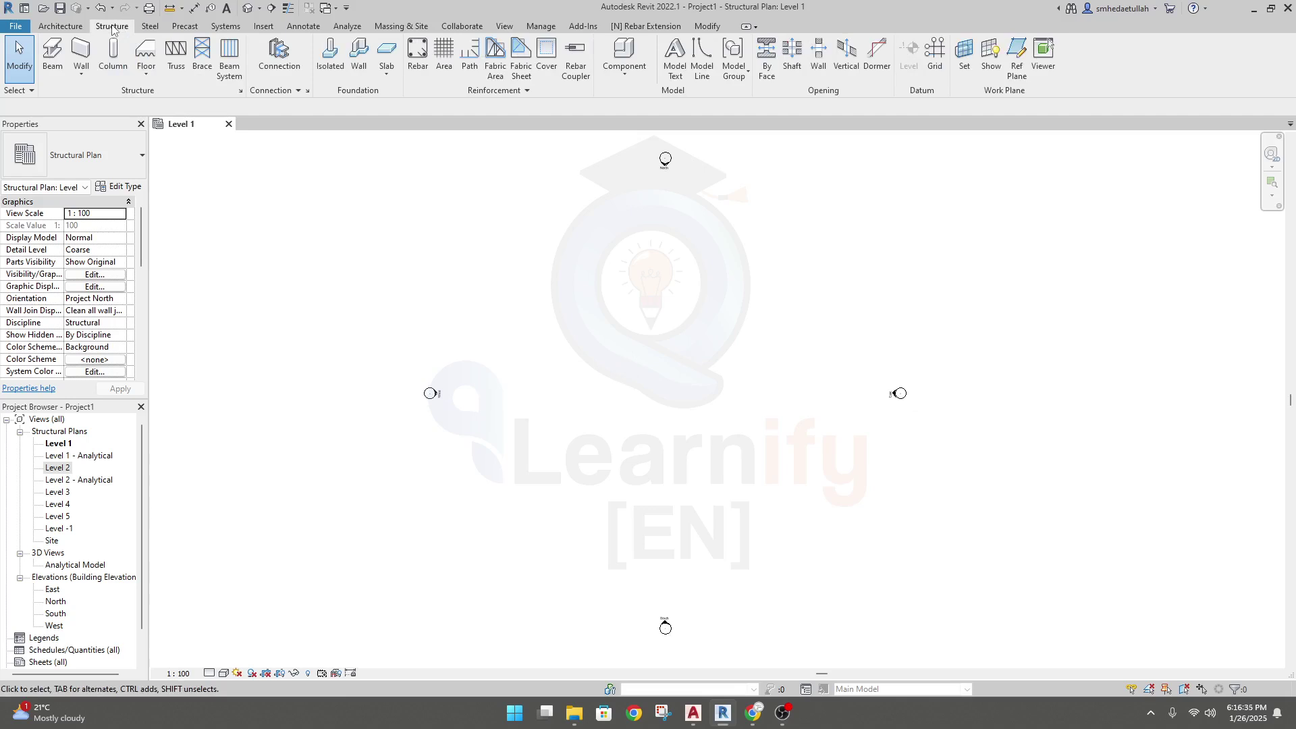
click(935, 54)
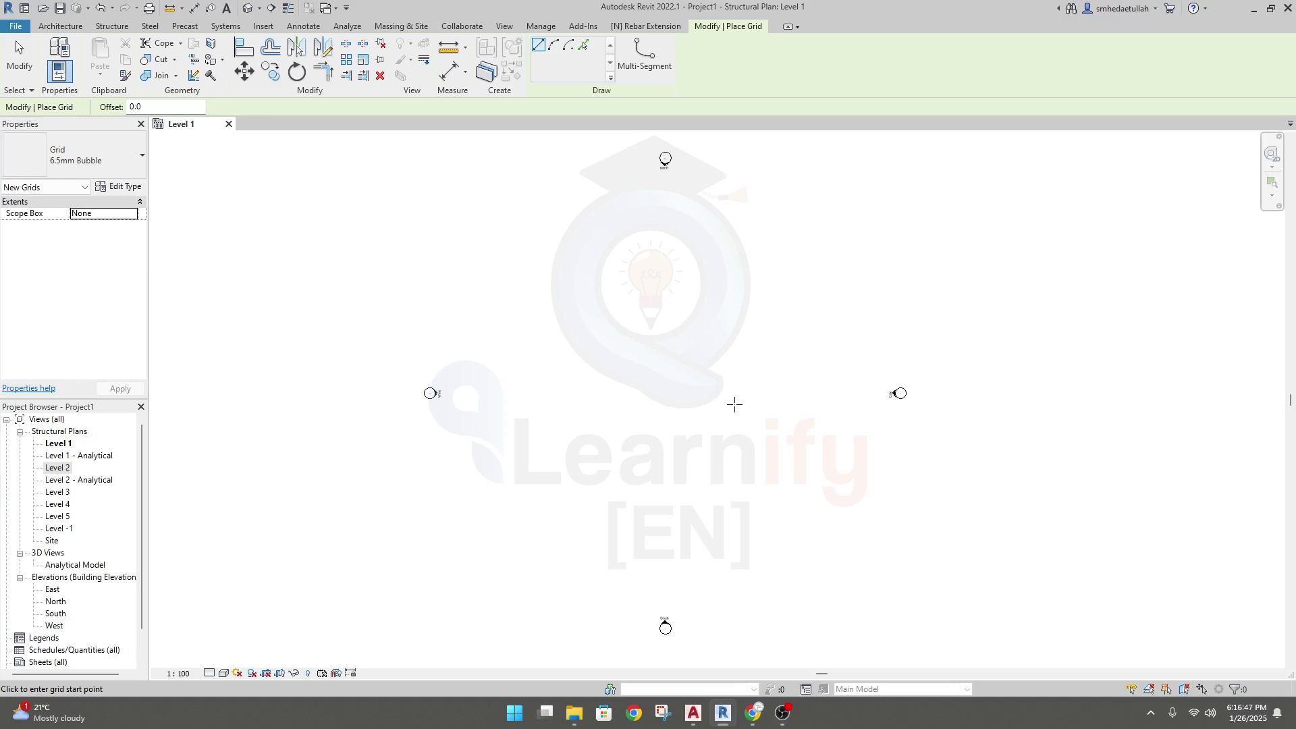
click(488, 265)
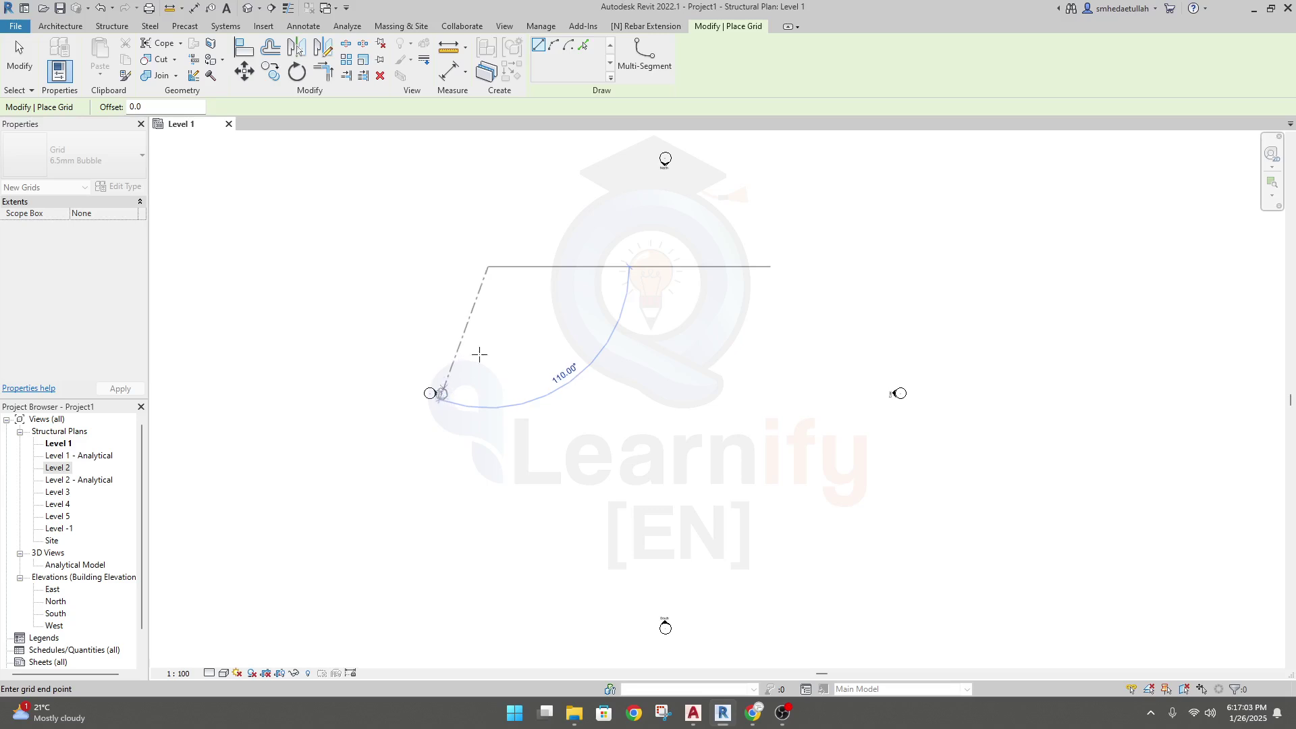
click(698, 194)
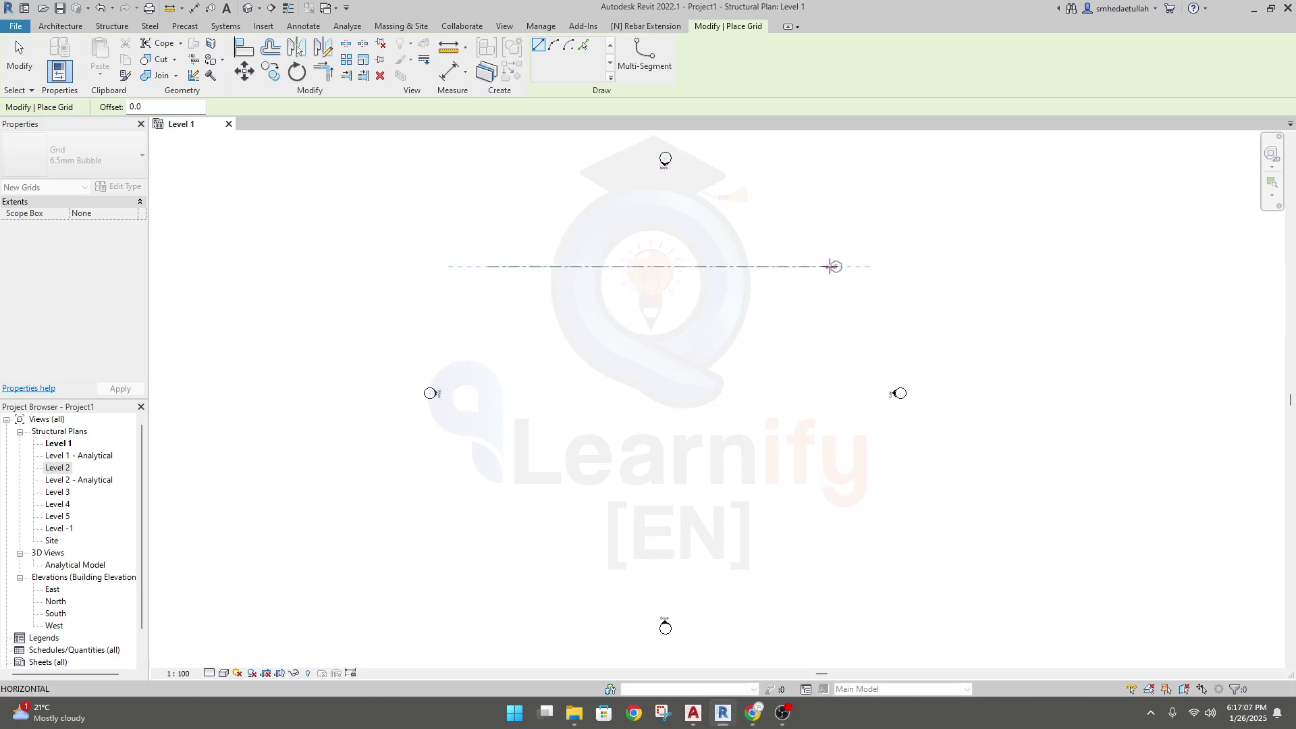
click(834, 265)
scroll(702, 283, up, 3)
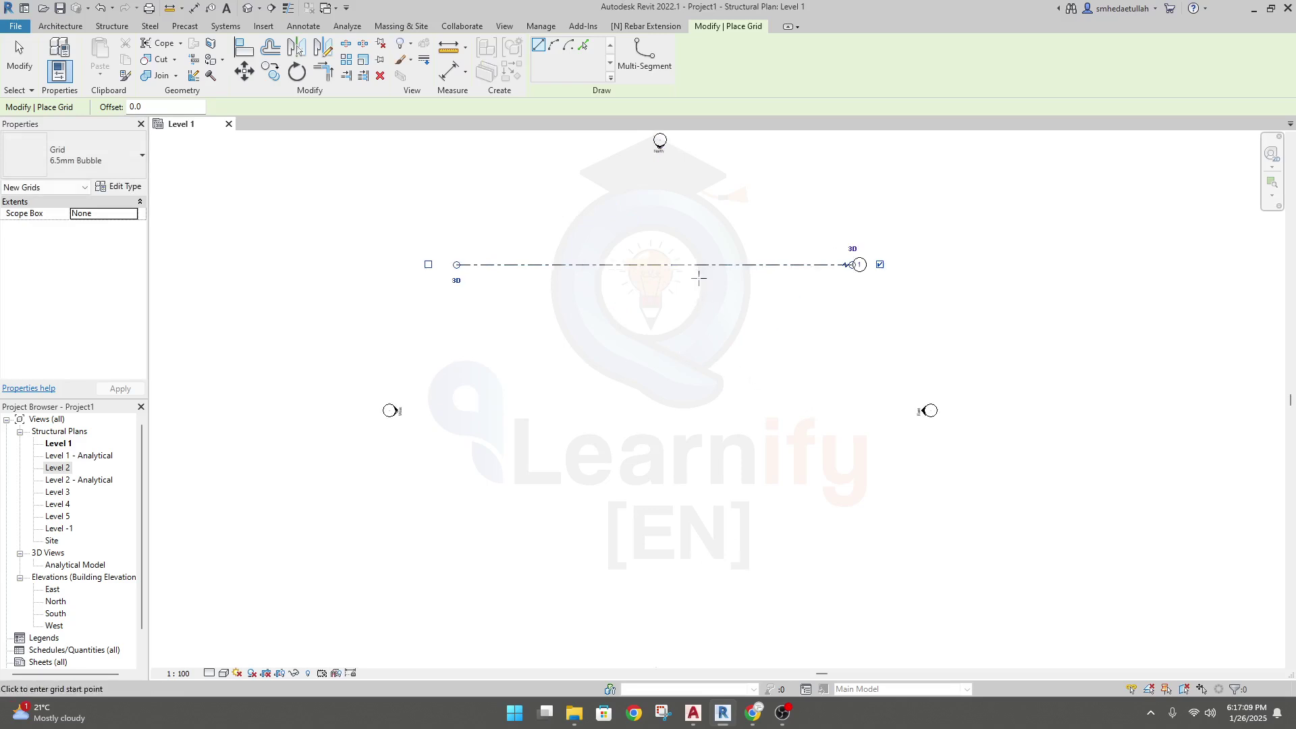
middle_drag(658, 222, 659, 254)
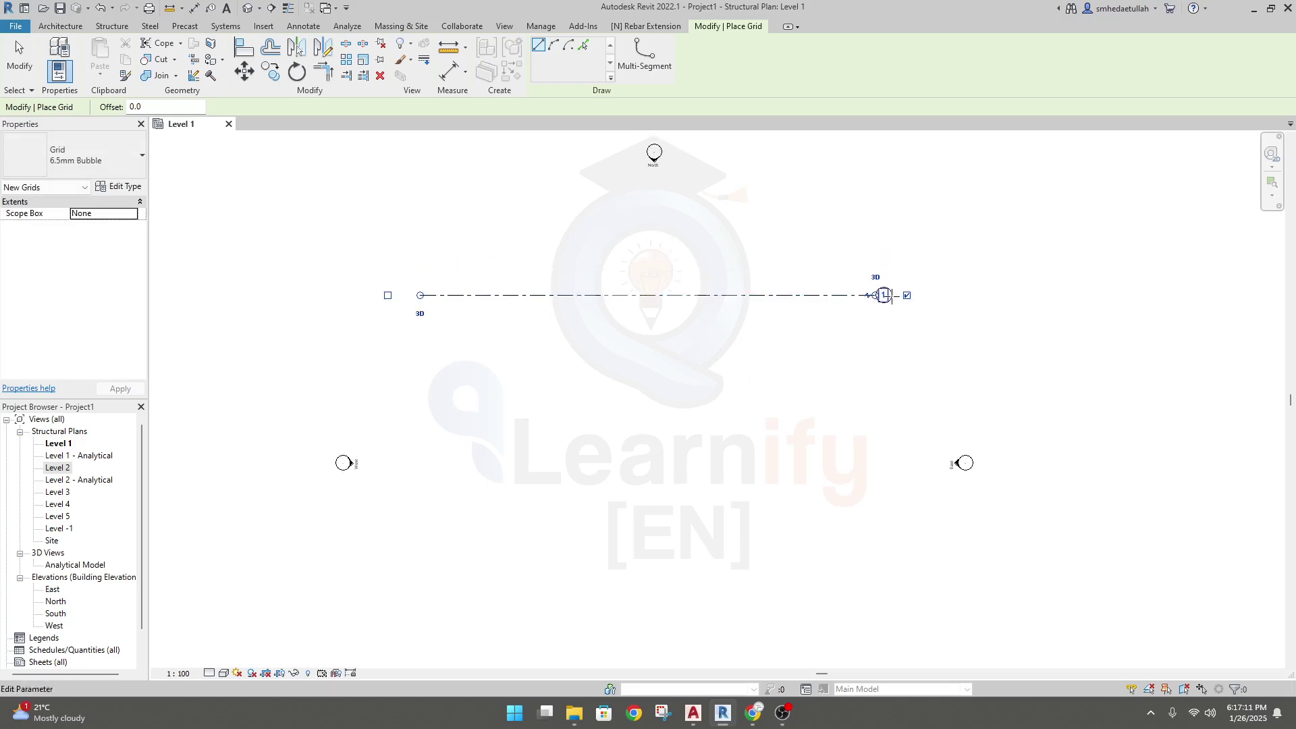
scroll(791, 304, down, 2)
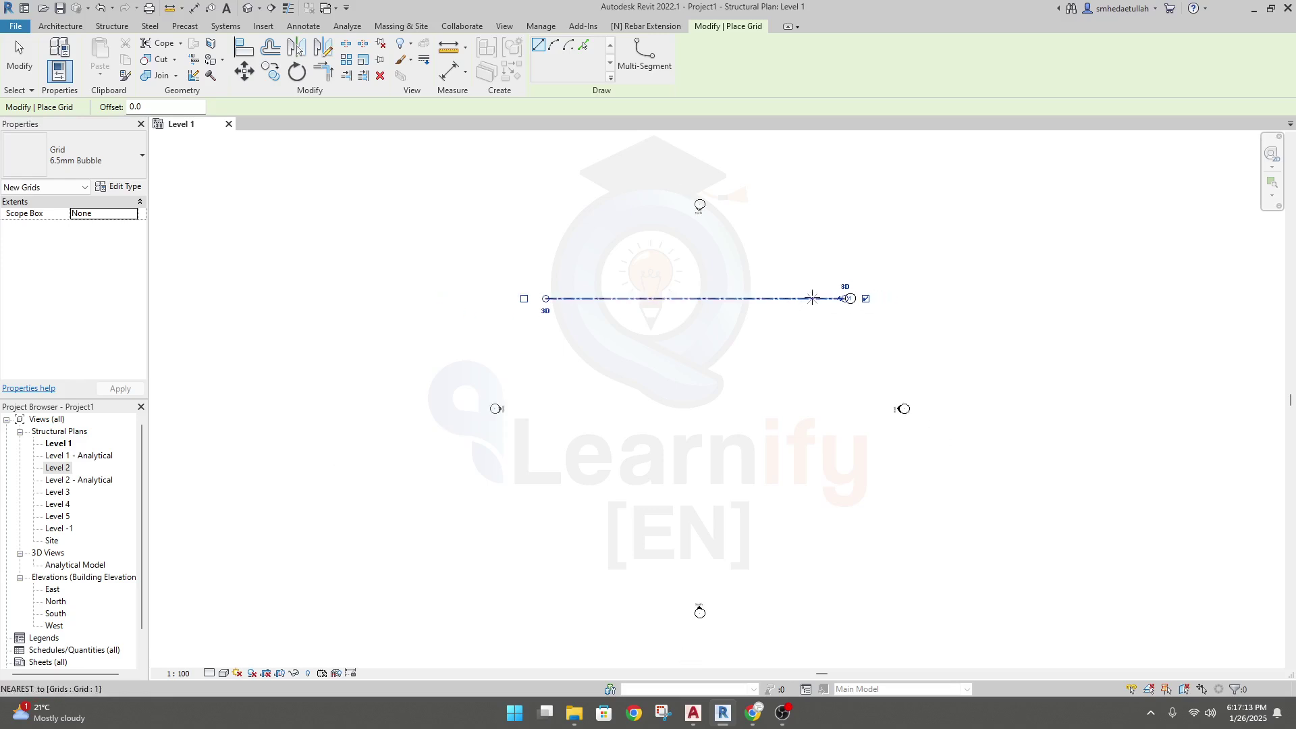
middle_drag(711, 291, 642, 303)
scroll(593, 296, up, 2)
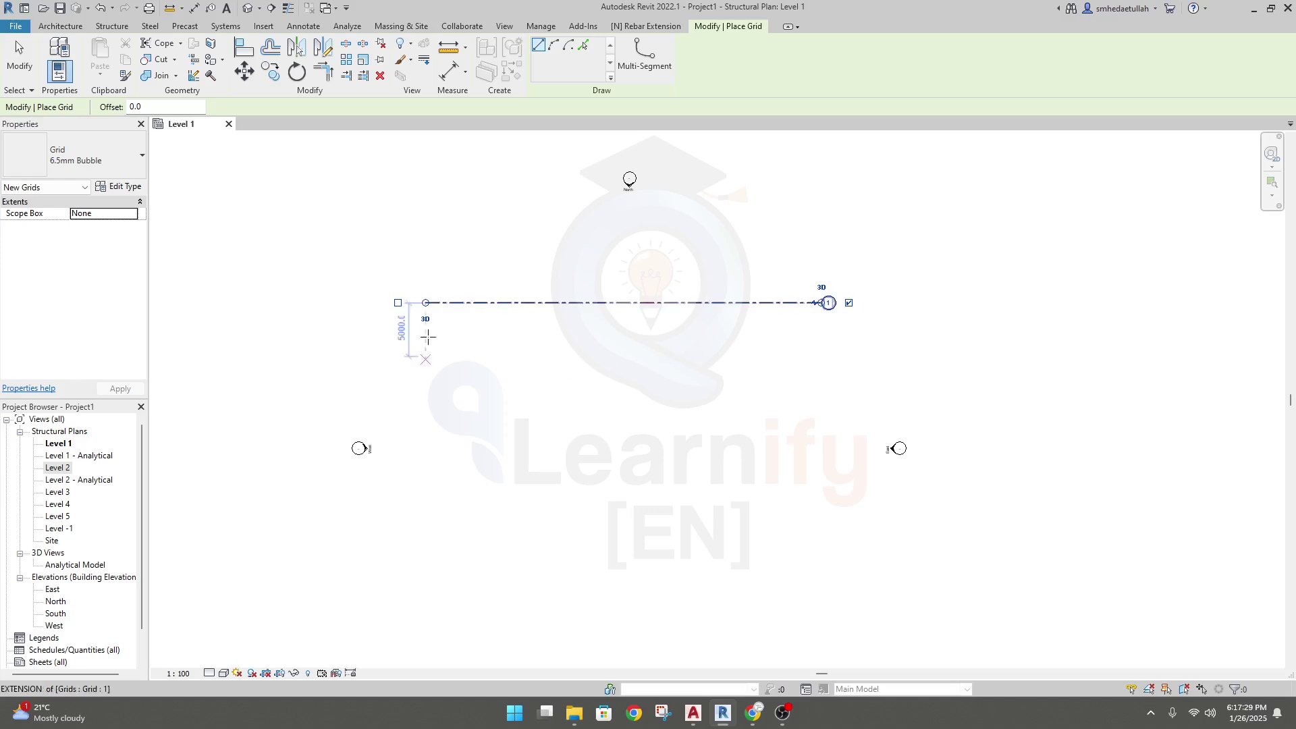
- Check the column layout in AutoCAD, then in Revit draw a horizontal grid line about 6000 mm below grid 1, matching its ends
click(695, 714)
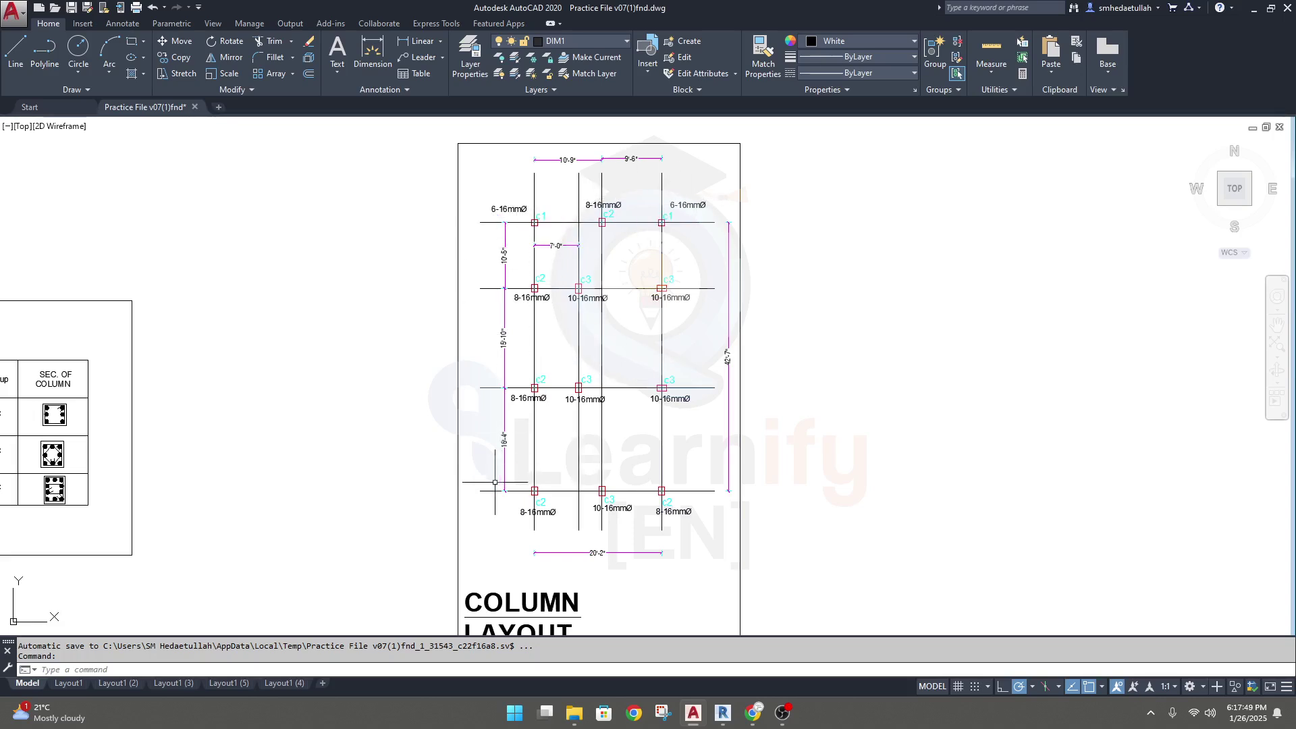
click(727, 714)
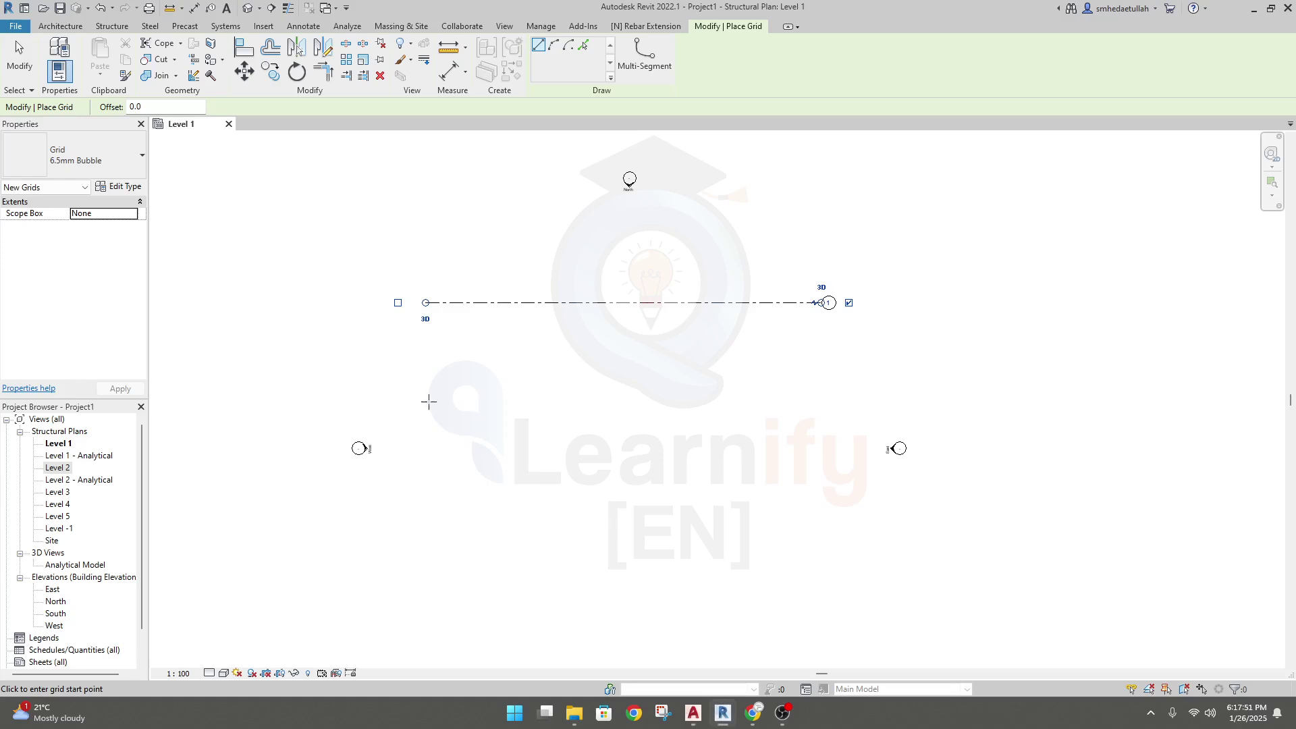
click(425, 302)
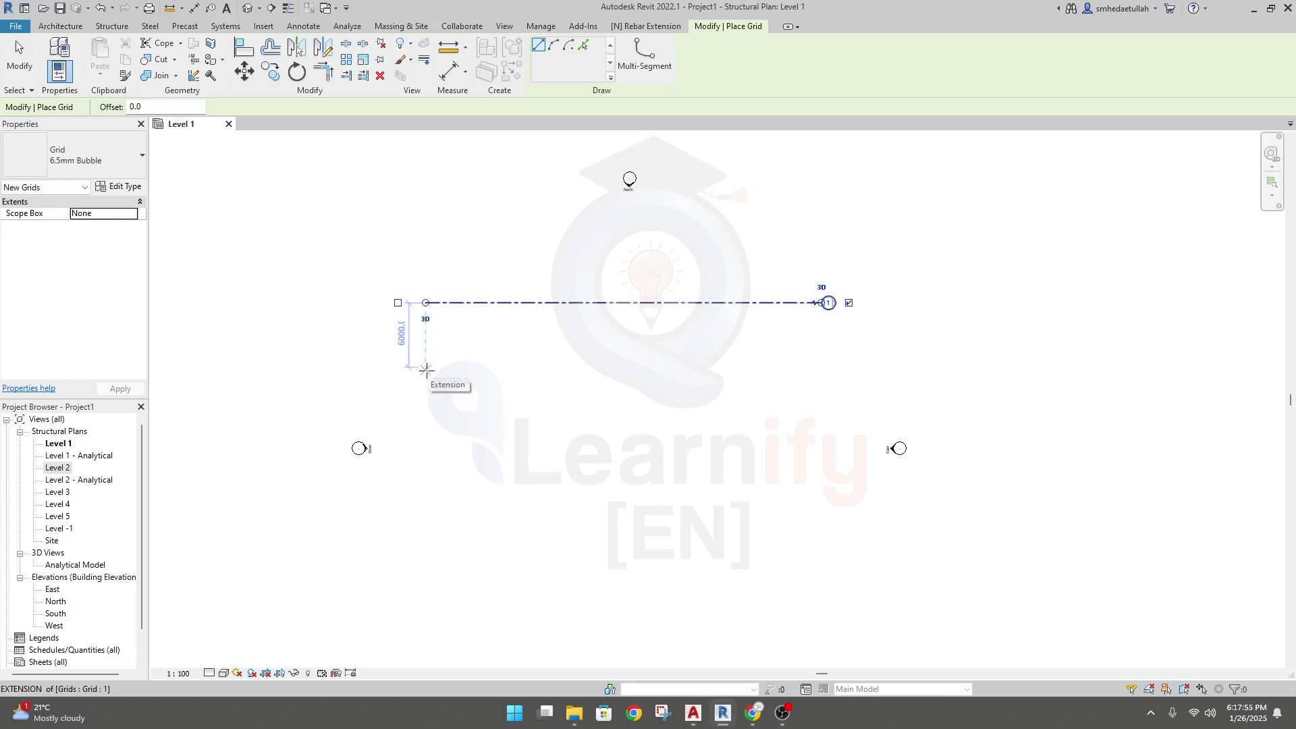
click(426, 370)
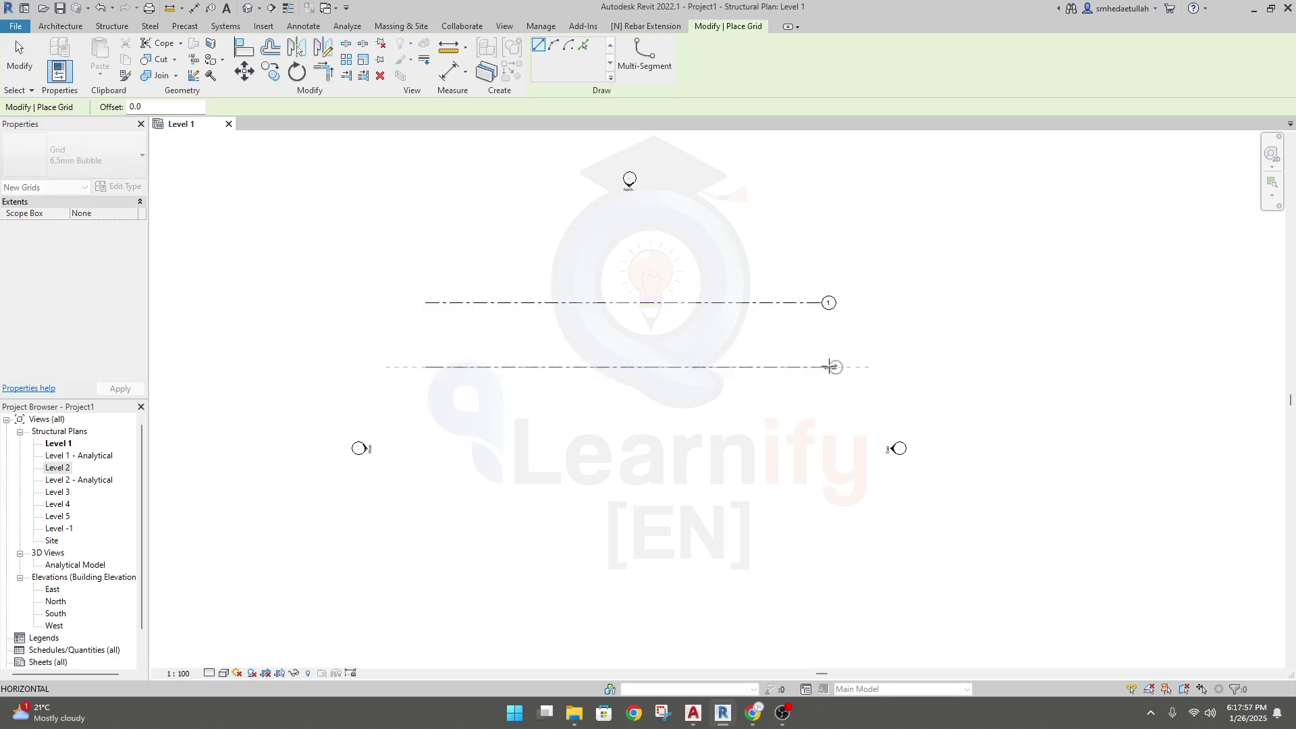
click(820, 367)
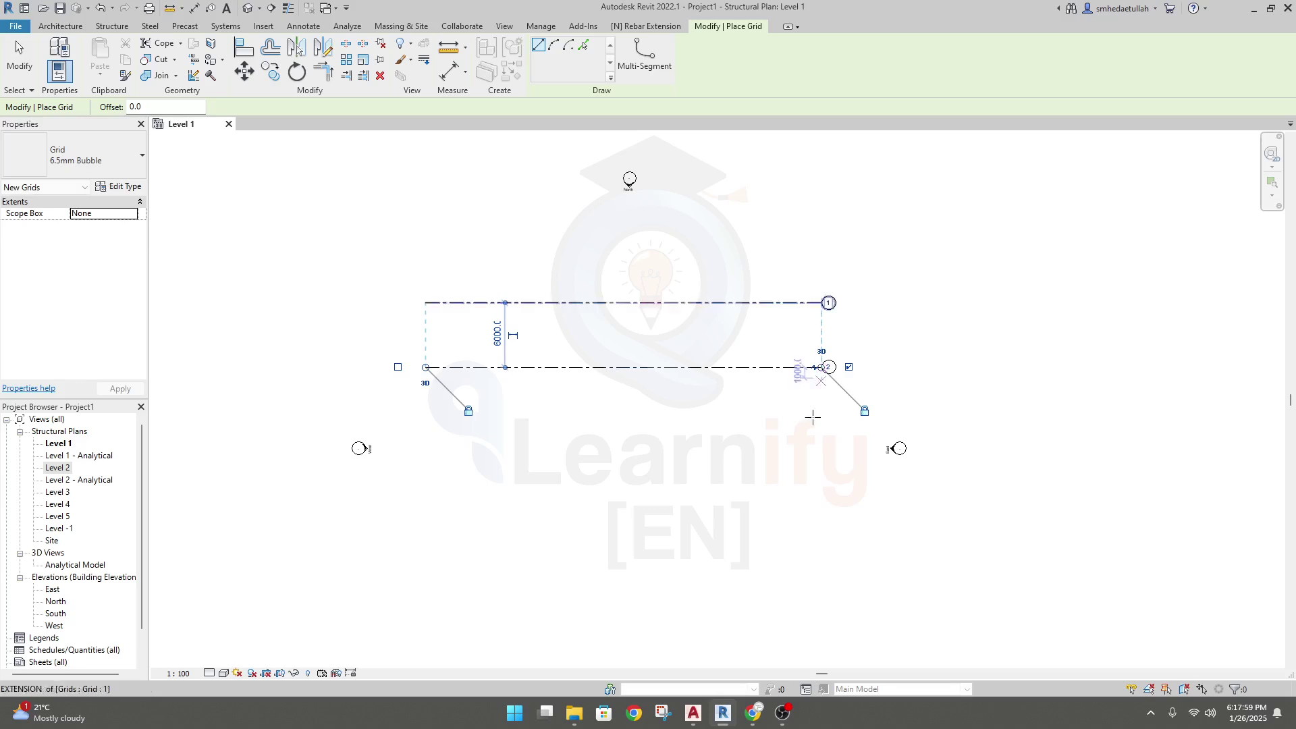
- Draw two more horizontal grid lines aligned with the ends of those above, the first about 7000 mm below grid 2
click(425, 439)
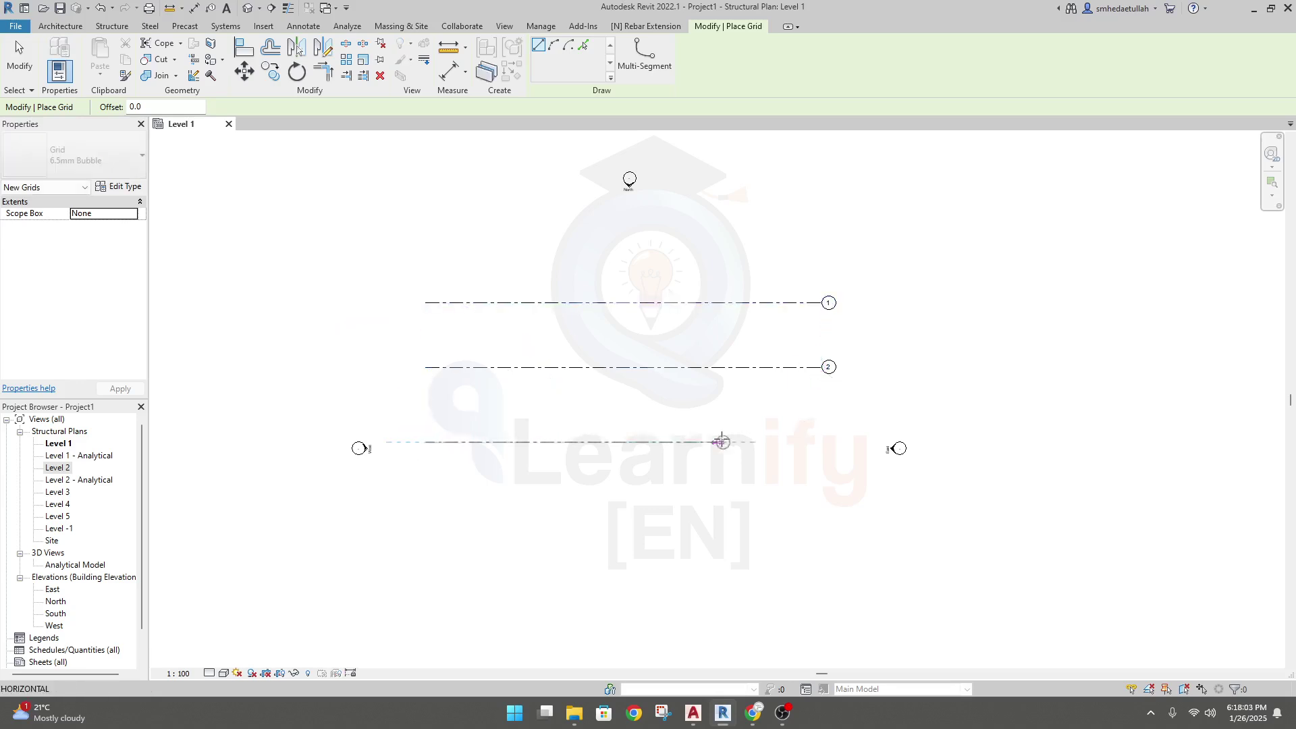
click(820, 442)
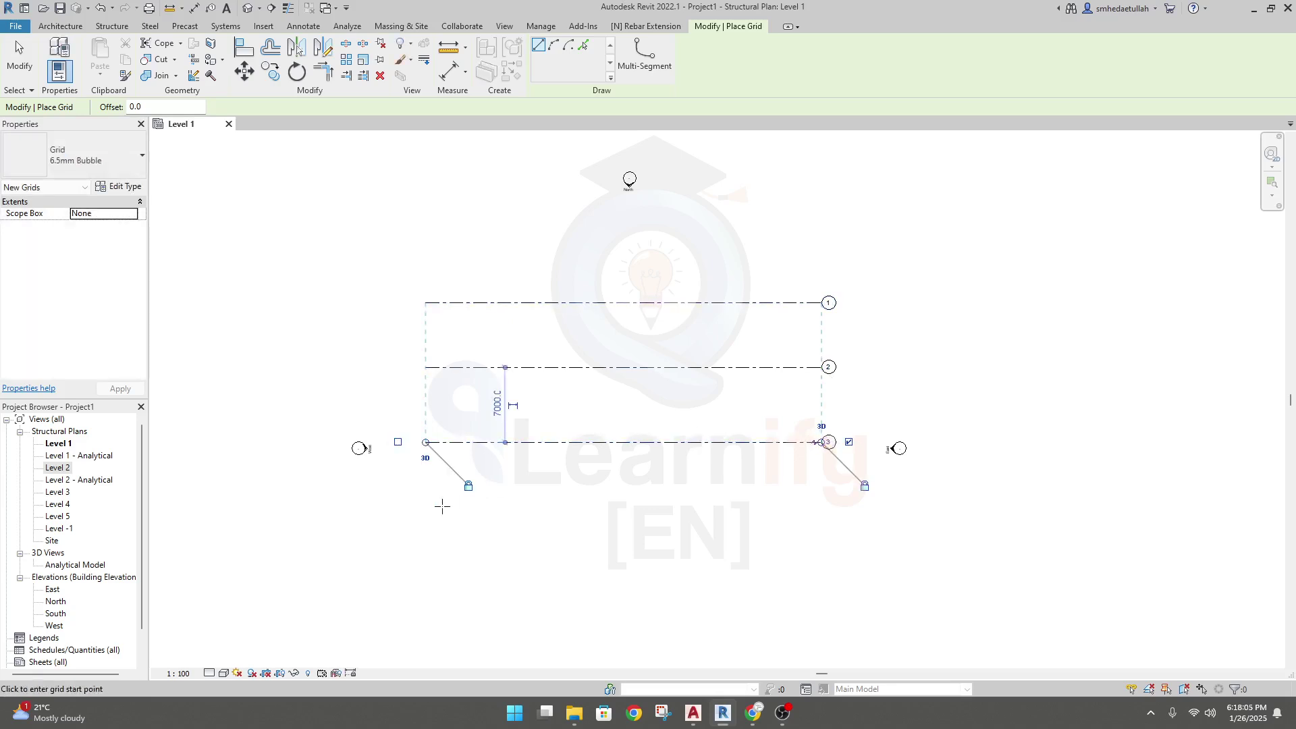
click(426, 526)
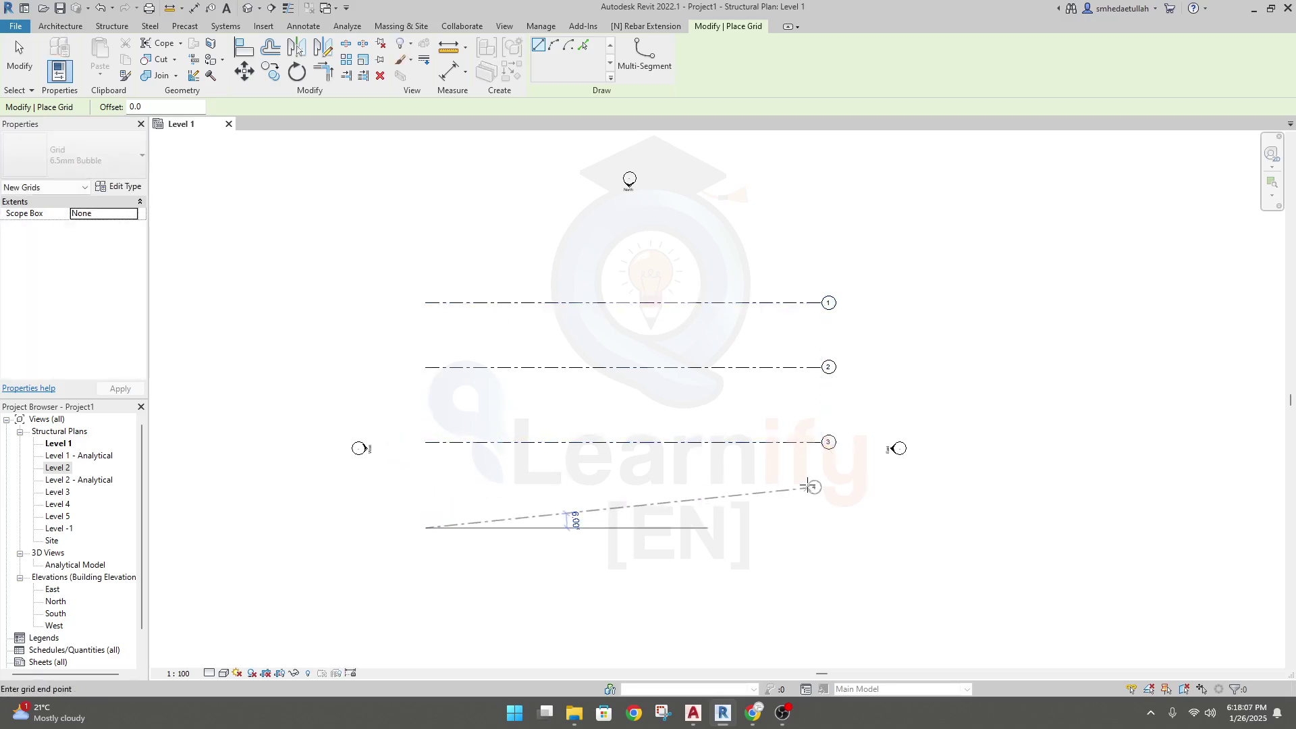
click(821, 527)
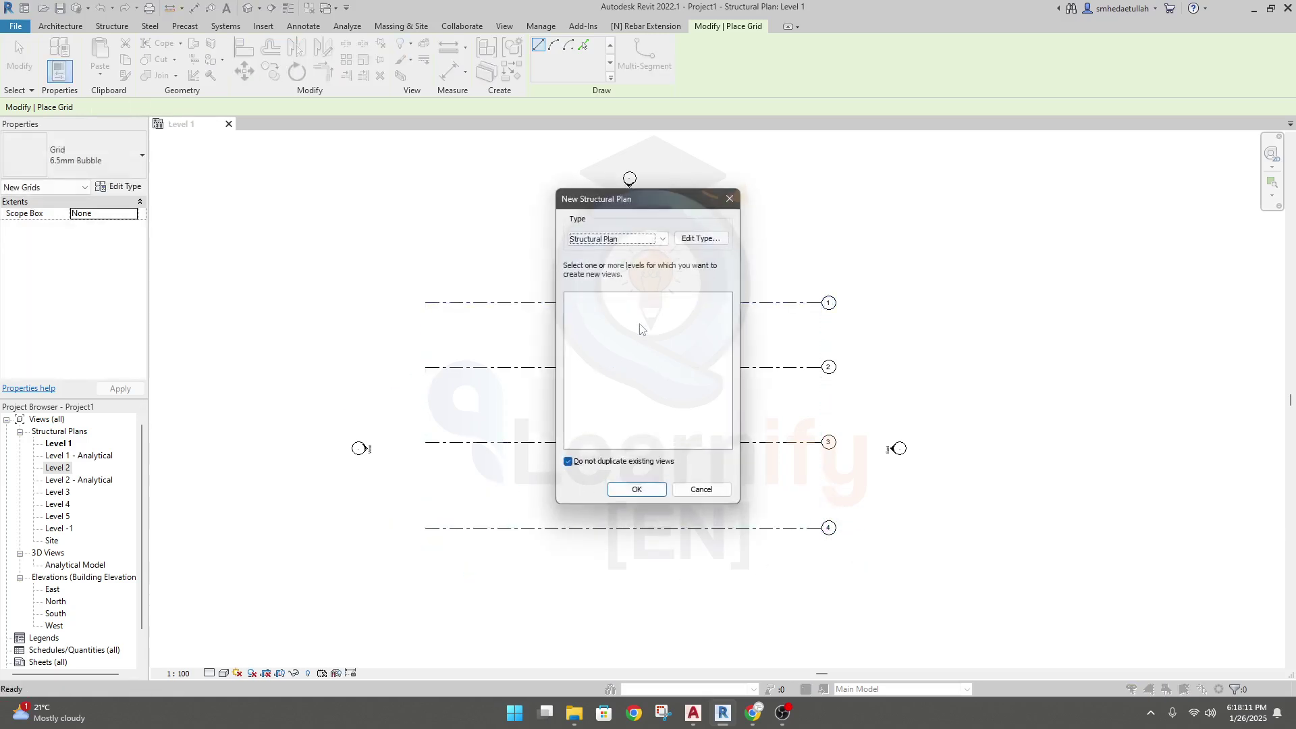
click(636, 490)
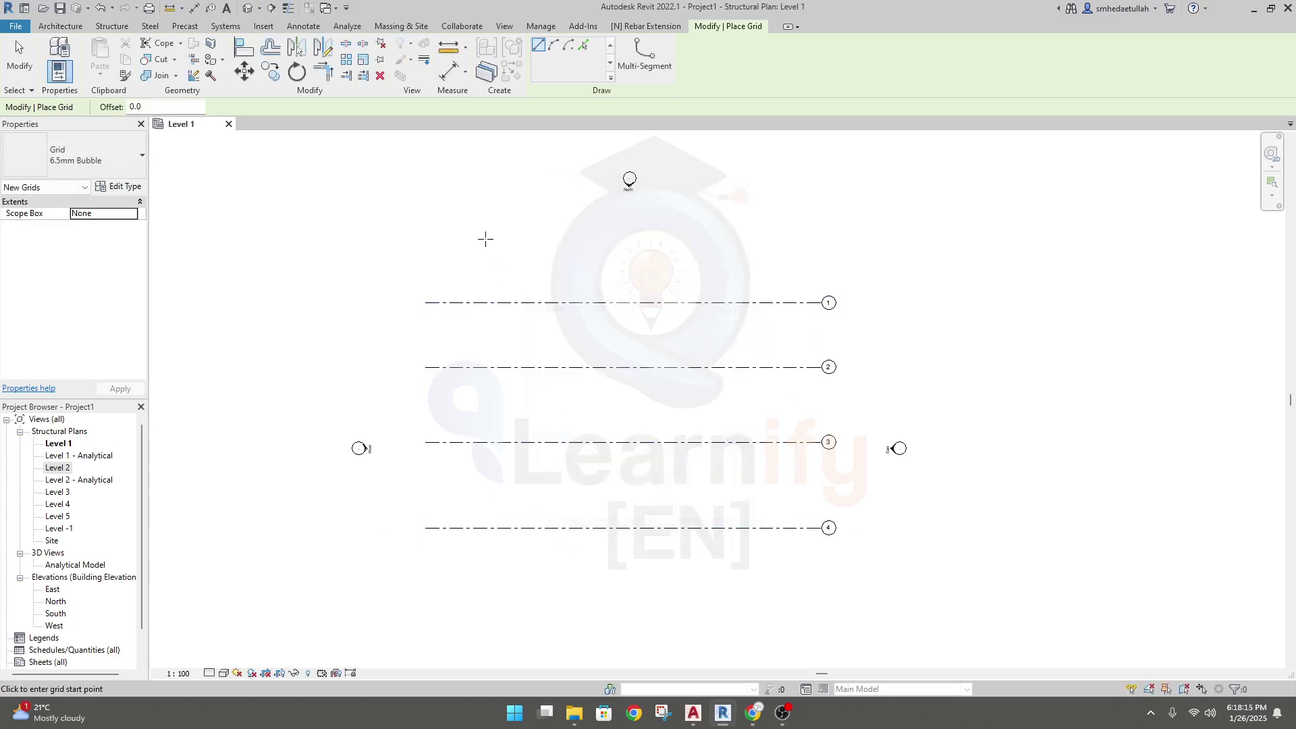
- Draw a vertical grid line crossing all four horizontal grids near their left ends
click(451, 260)
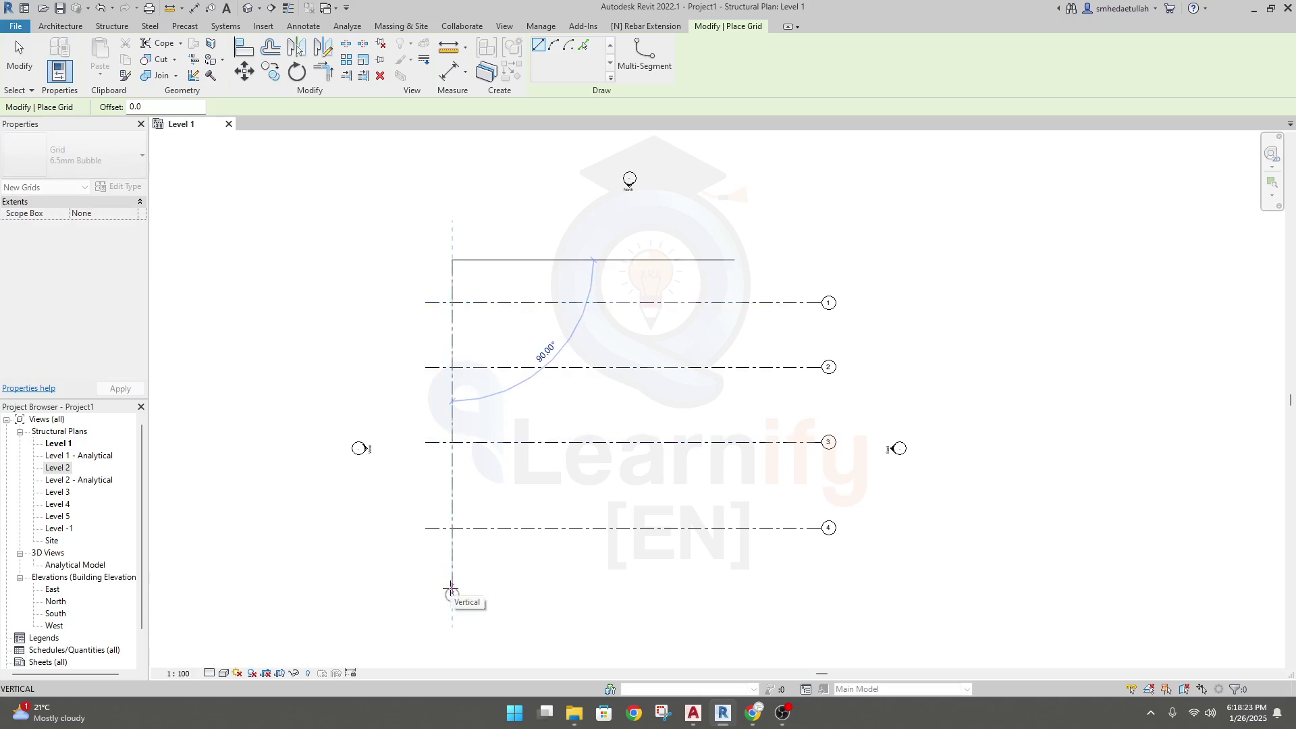
click(452, 579)
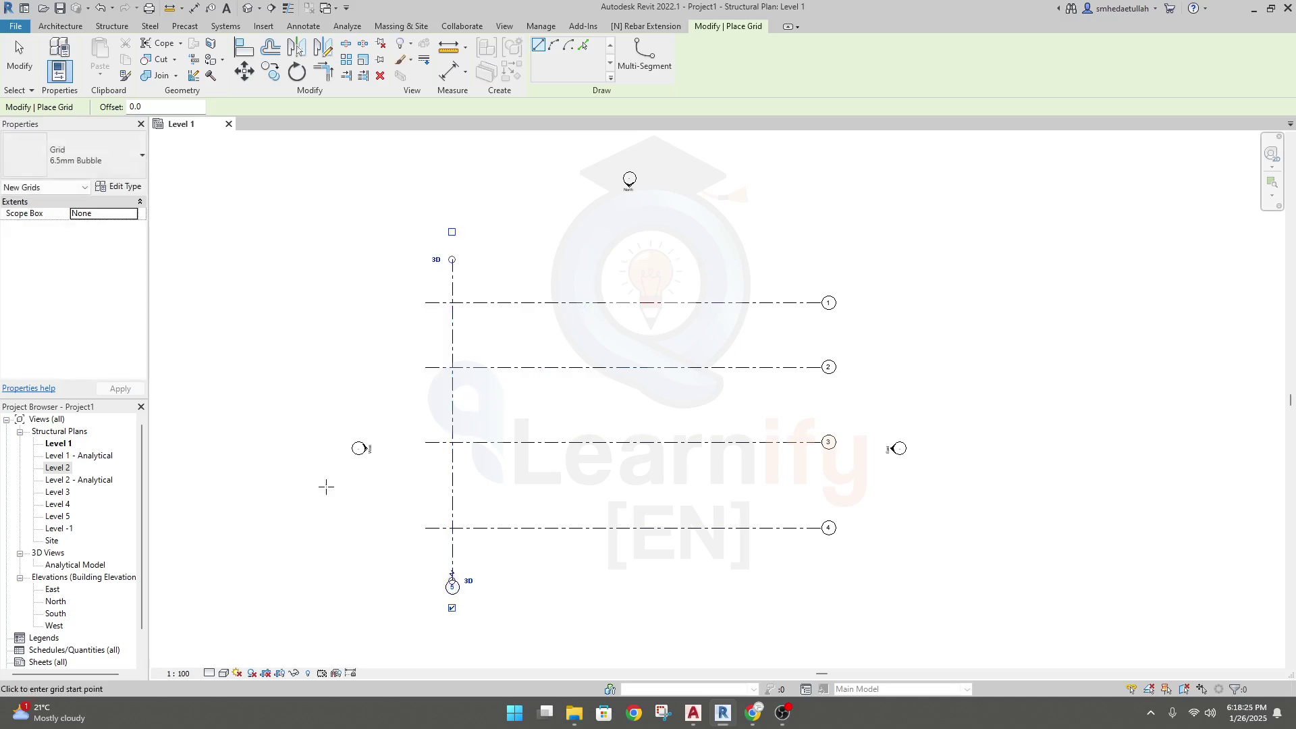
scroll(451, 586, up, 3)
click(451, 586)
scroll(454, 580, down, 3)
key(Return)
scroll(1012, 301, down, 1)
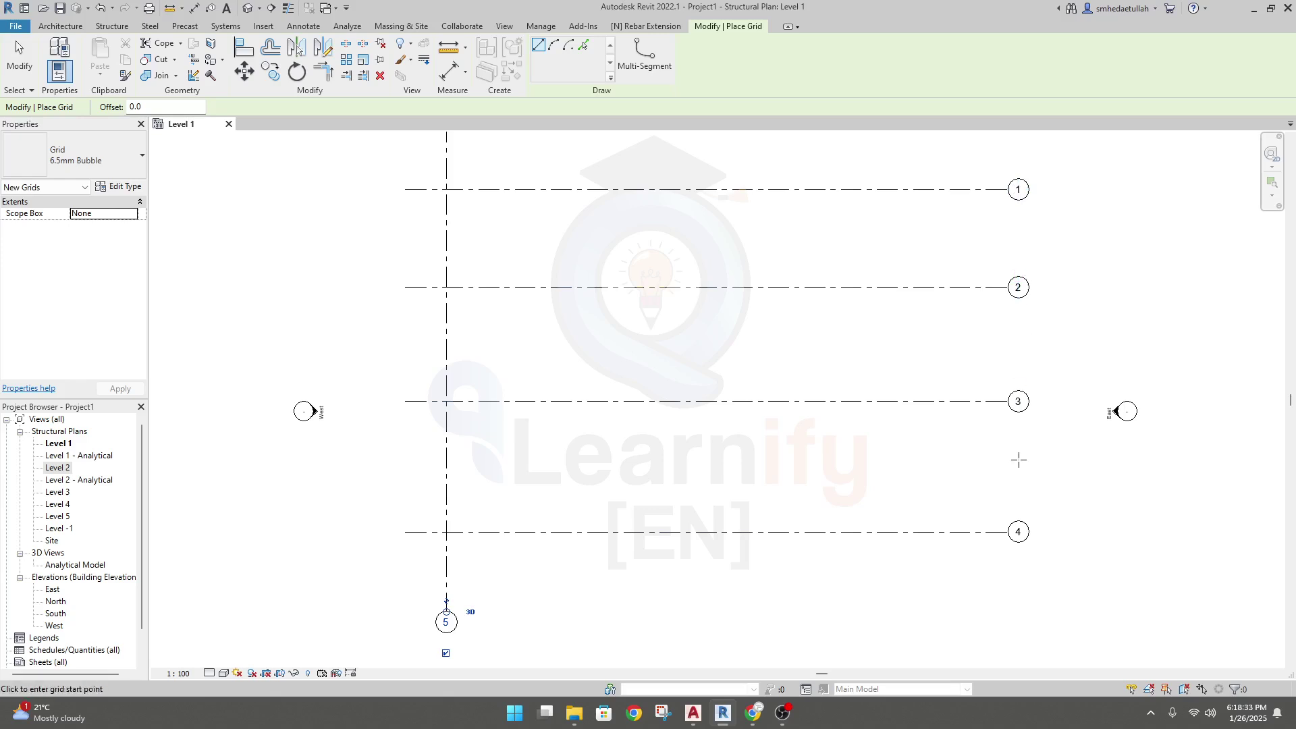
- Rename the vertical grid line as A and end grid placement
click(446, 621)
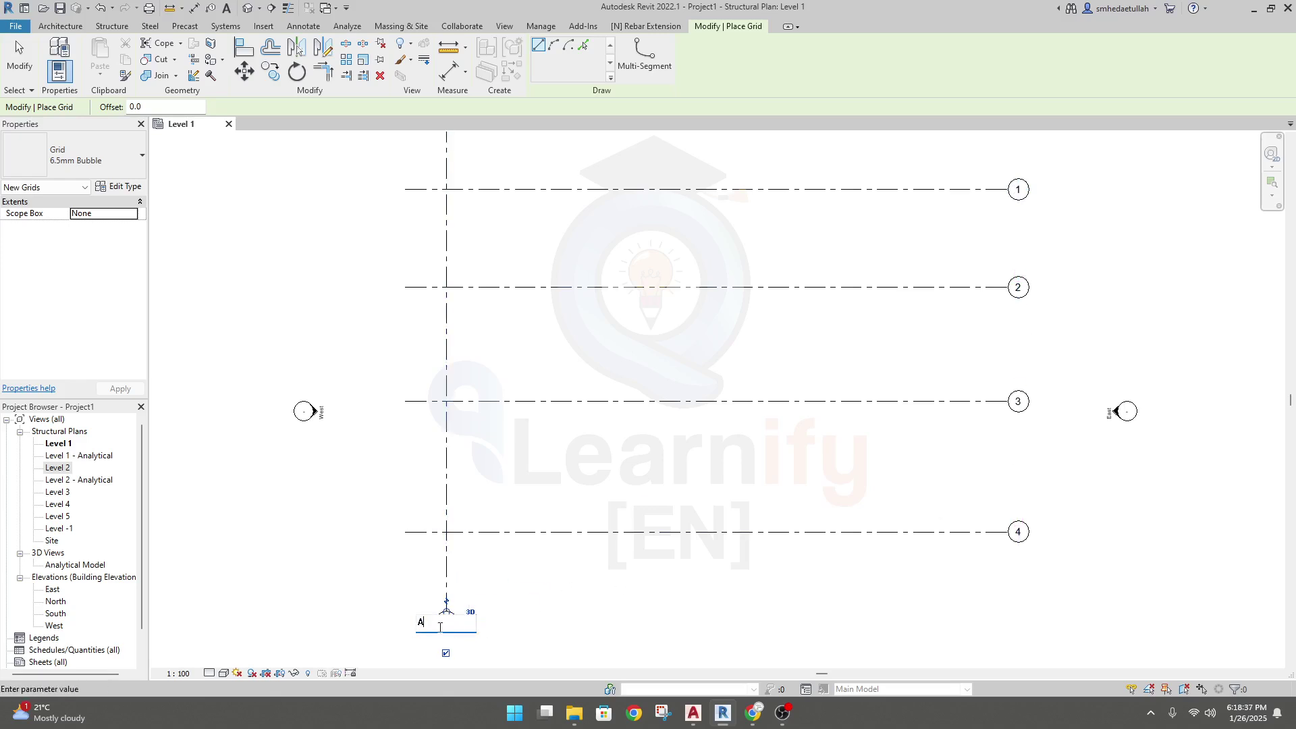
text(A)
key(Return)
key(Escape)
key(Escape)
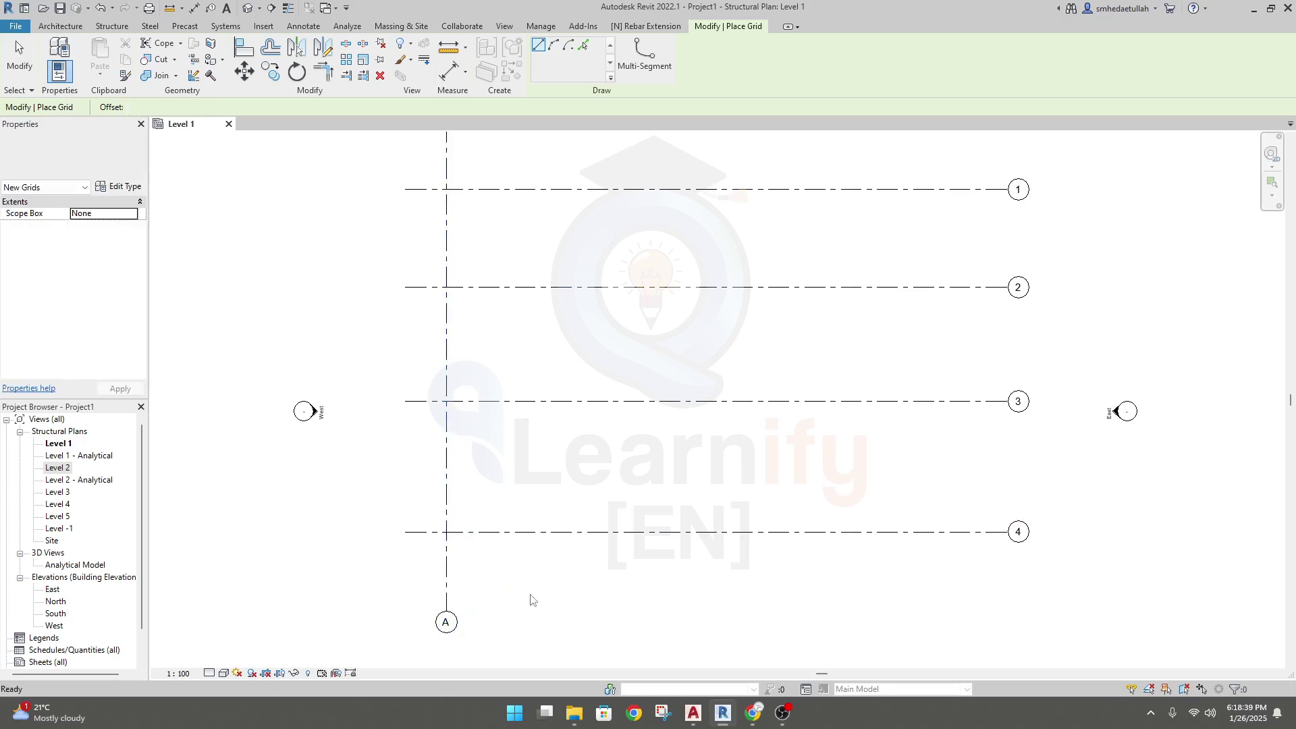
click(466, 629)
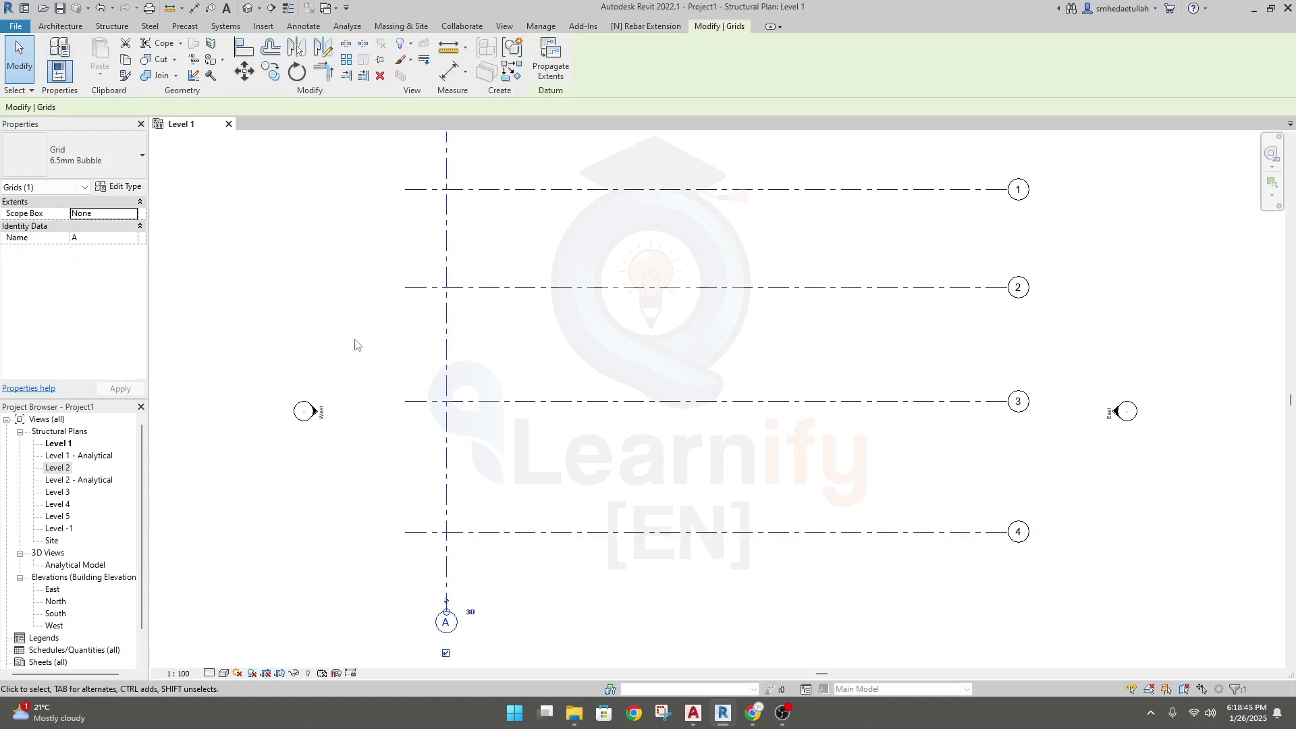
key(Escape)
- Draw a second vertical grid line about 4200 mm to the right of grid A, aligned with its ends
click(934, 59)
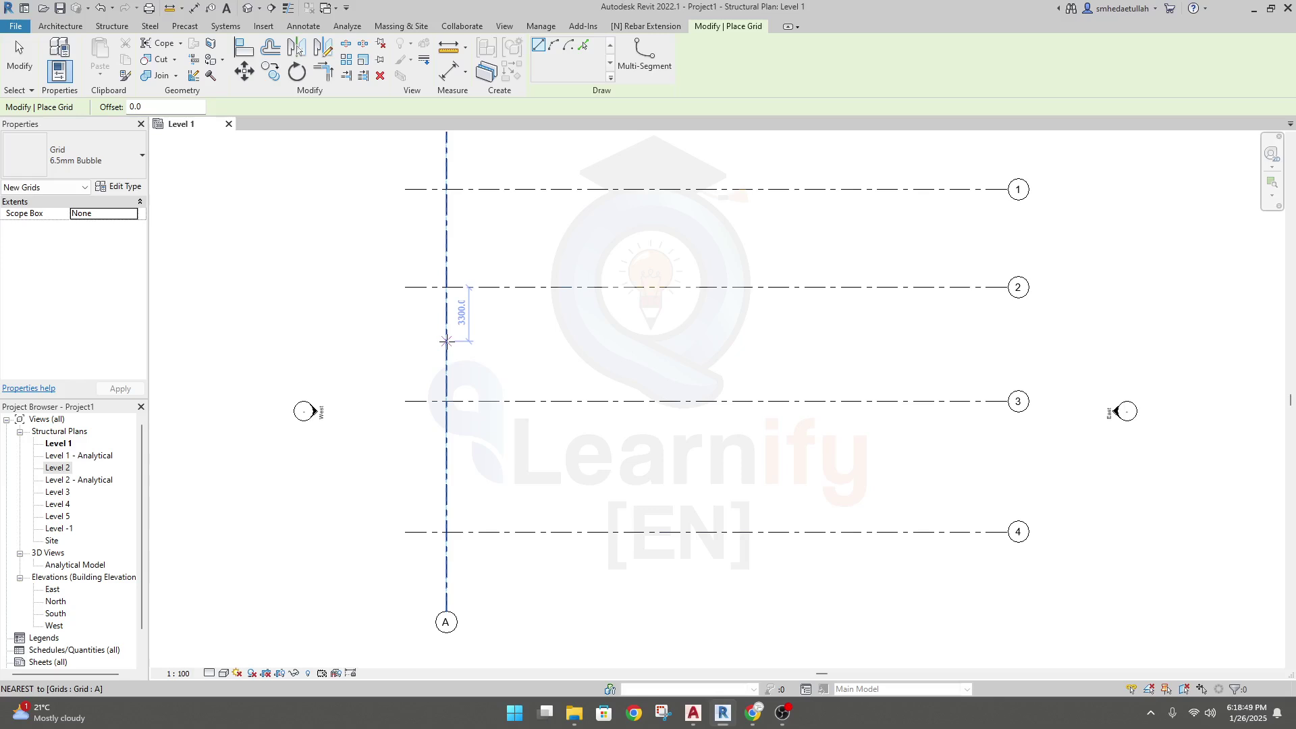
middle_drag(504, 180, 491, 295)
scroll(492, 295, down, 1)
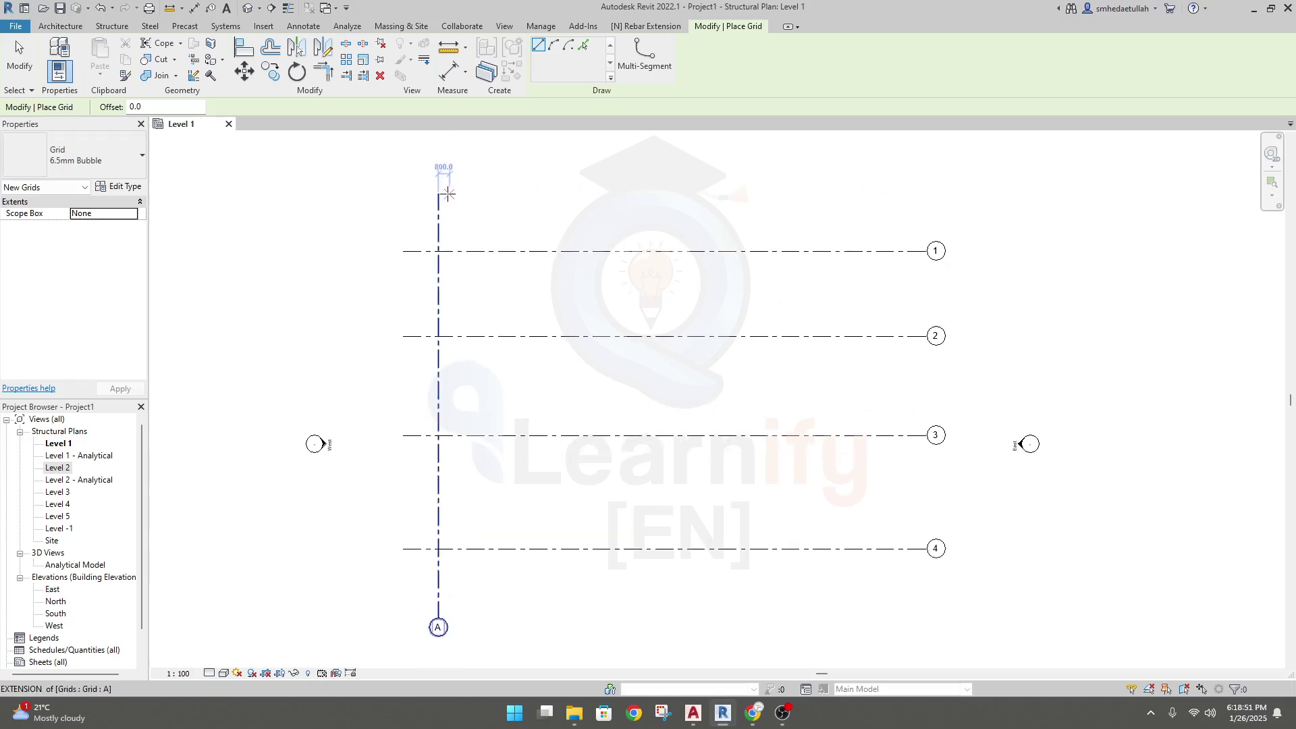
click(494, 193)
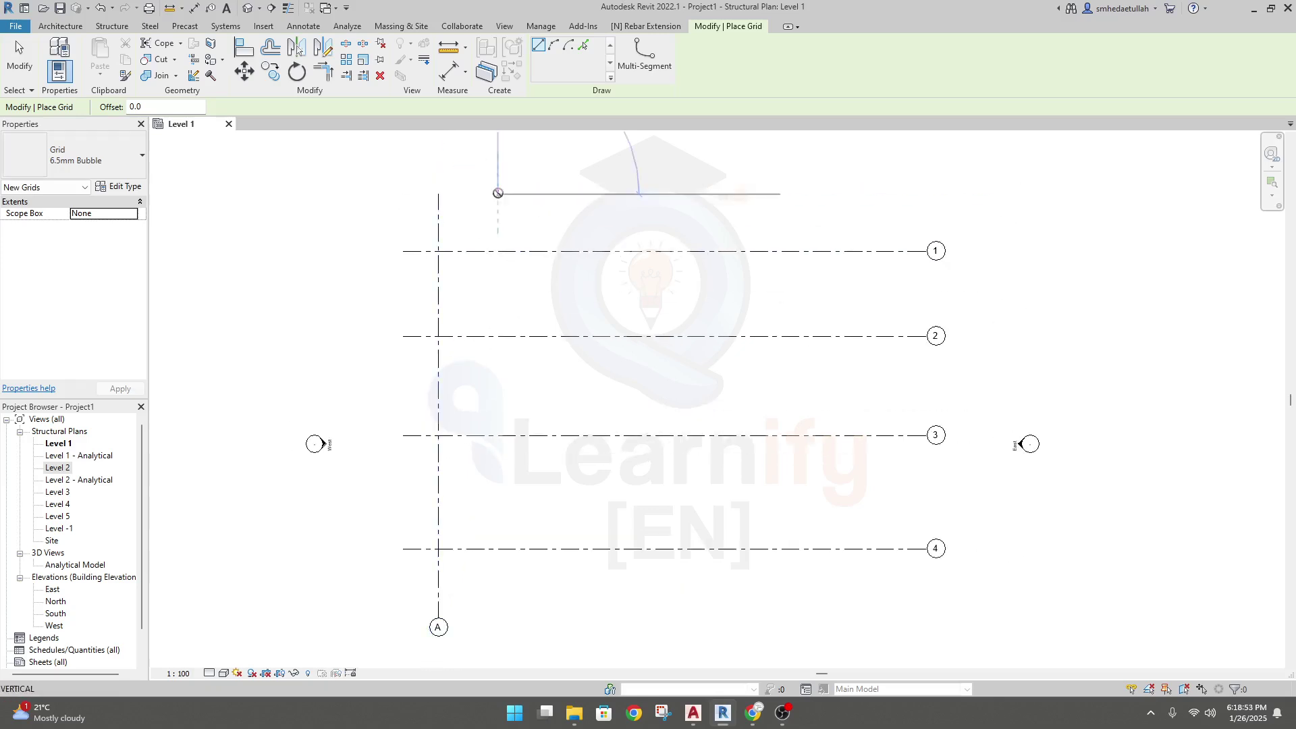
middle_drag(521, 564, 489, 497)
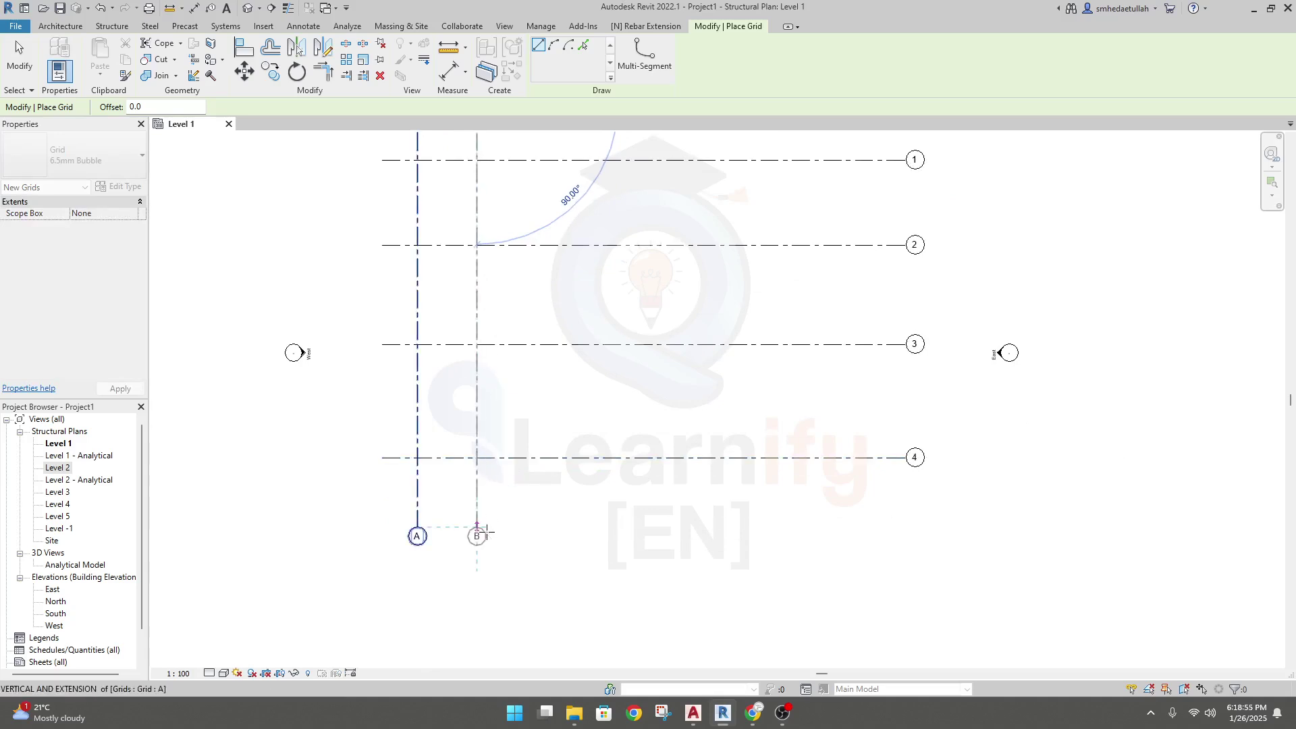
click(480, 528)
scroll(611, 506, down, 2)
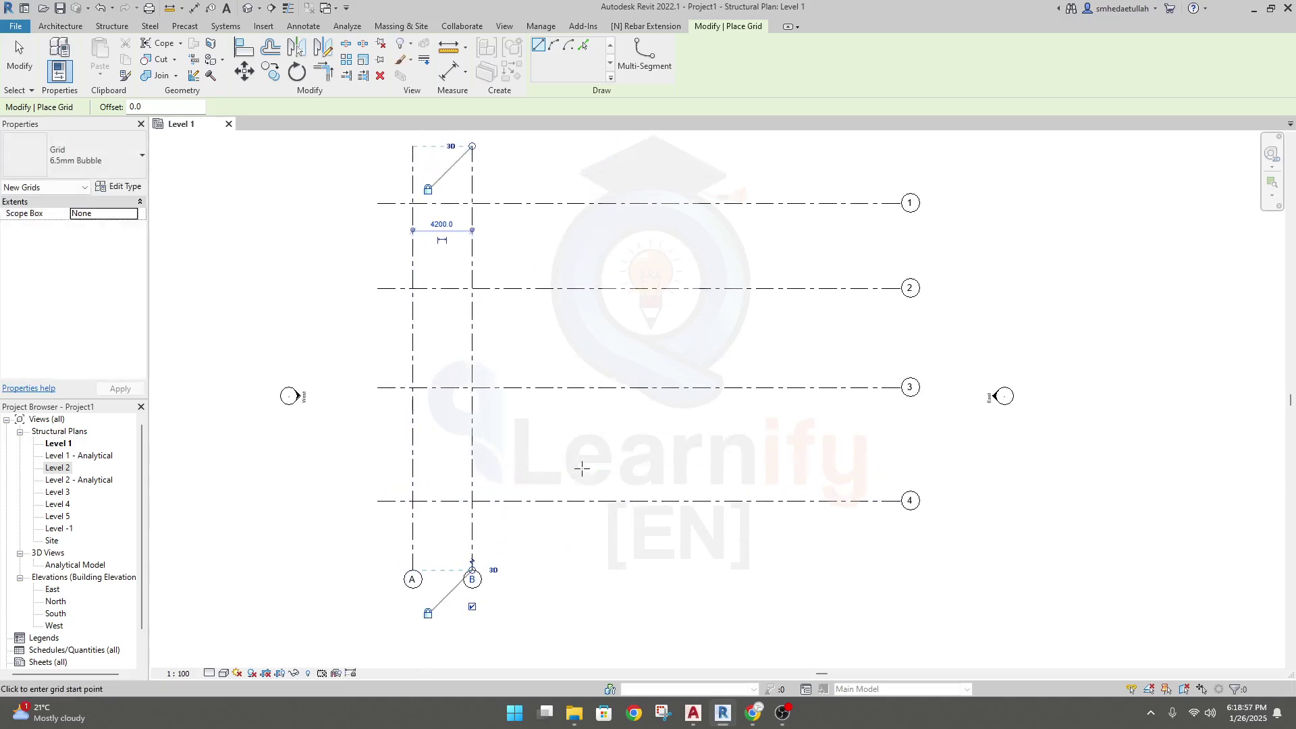
- Draw two more vertical grid lines rightward from grid B at spacings of about 5100 and 7500 mm, aligned with the others
click(550, 188)
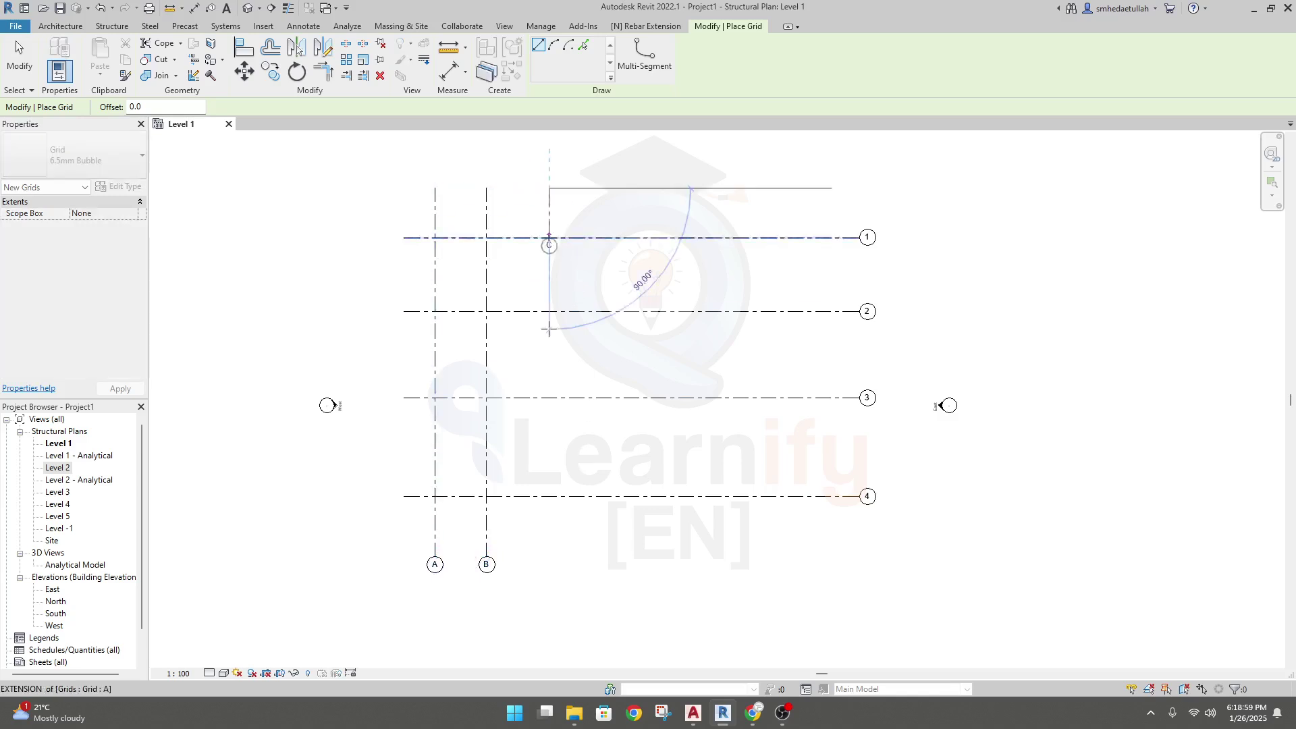
click(549, 556)
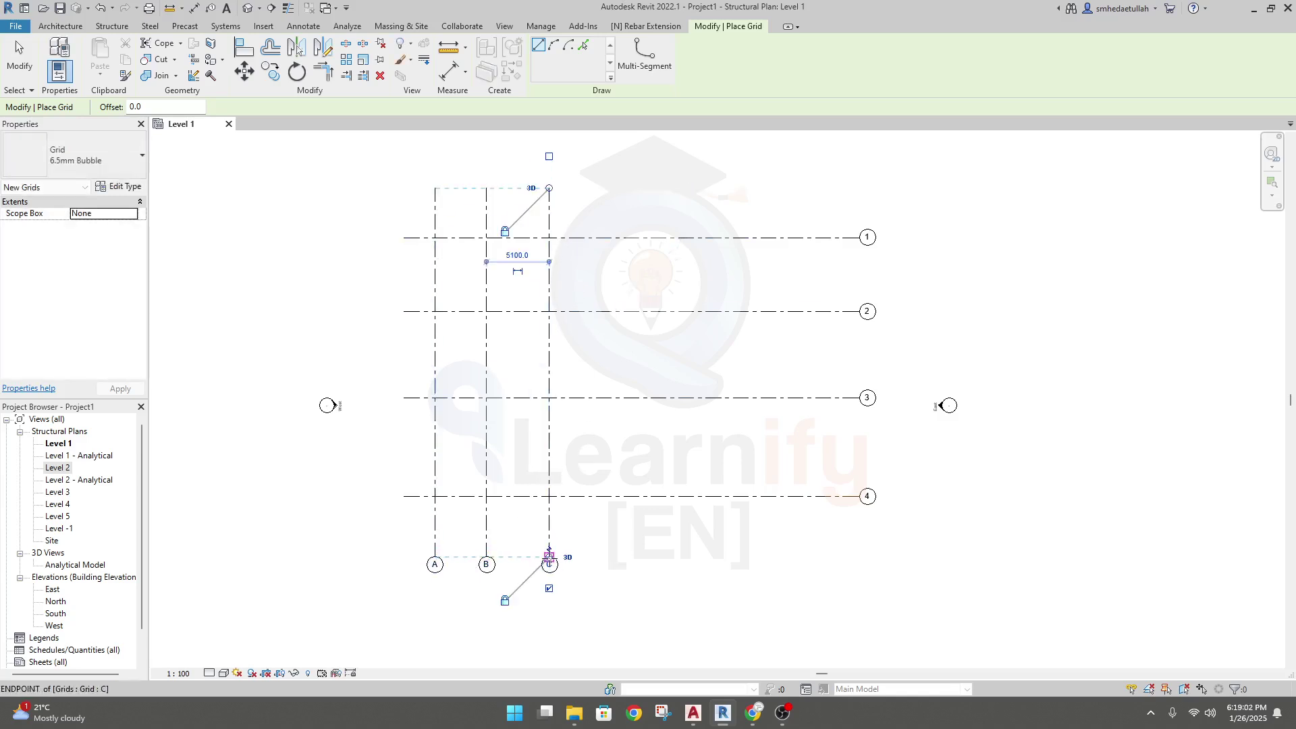
click(642, 188)
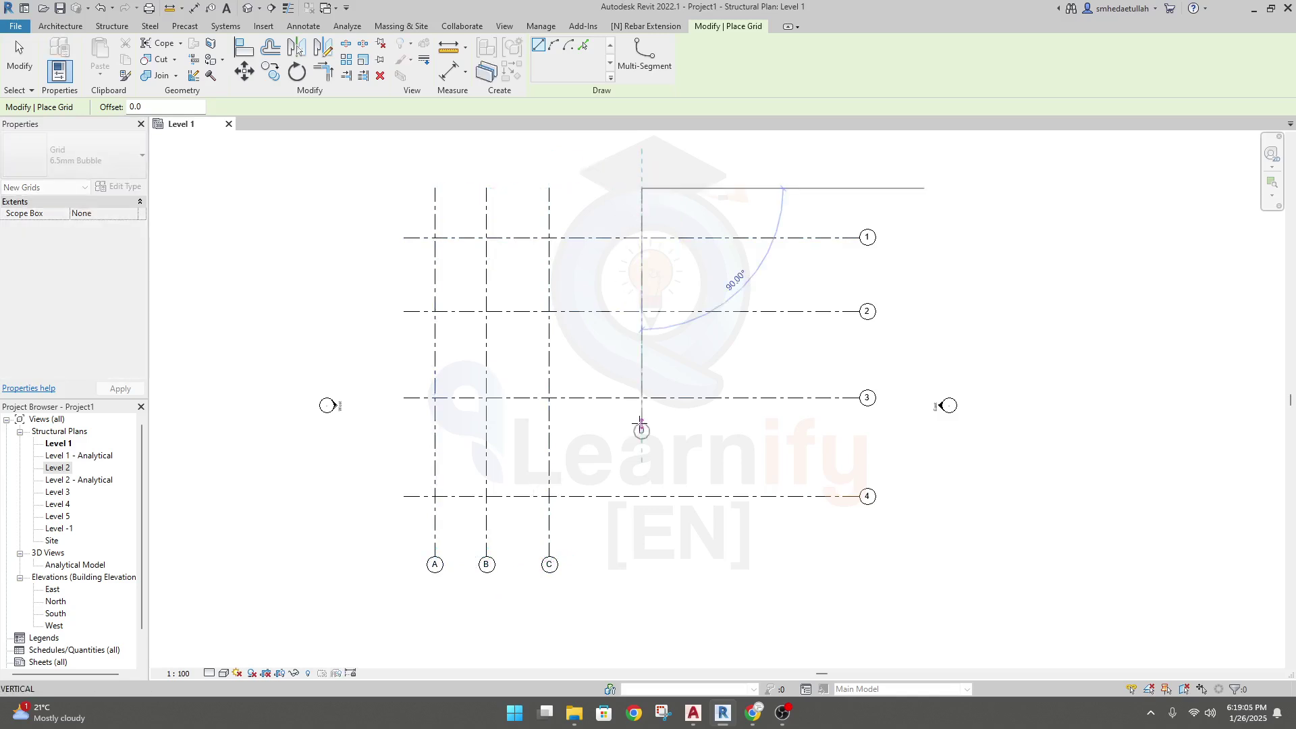
click(641, 555)
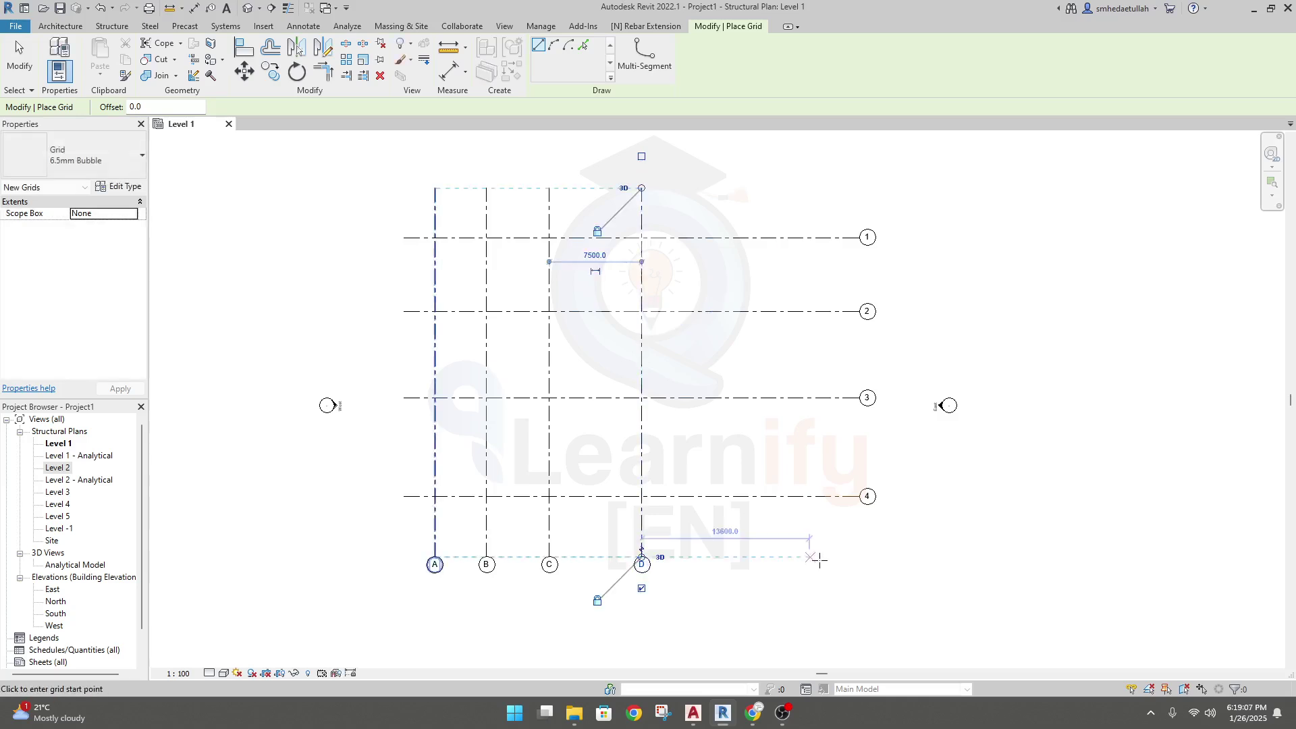
key(Escape)
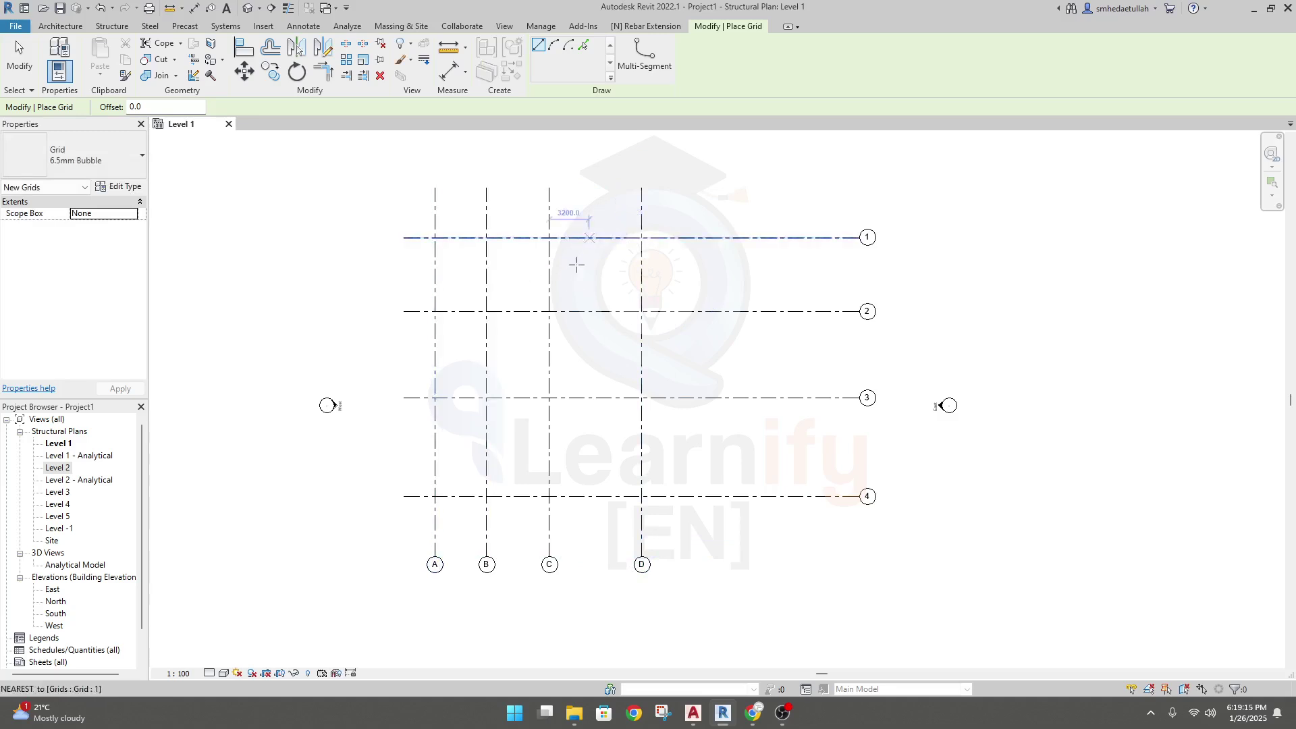
- Switch to AutoCAD and delete the 10'-9" and 9'-6" dimensions above the column layout
click(693, 712)
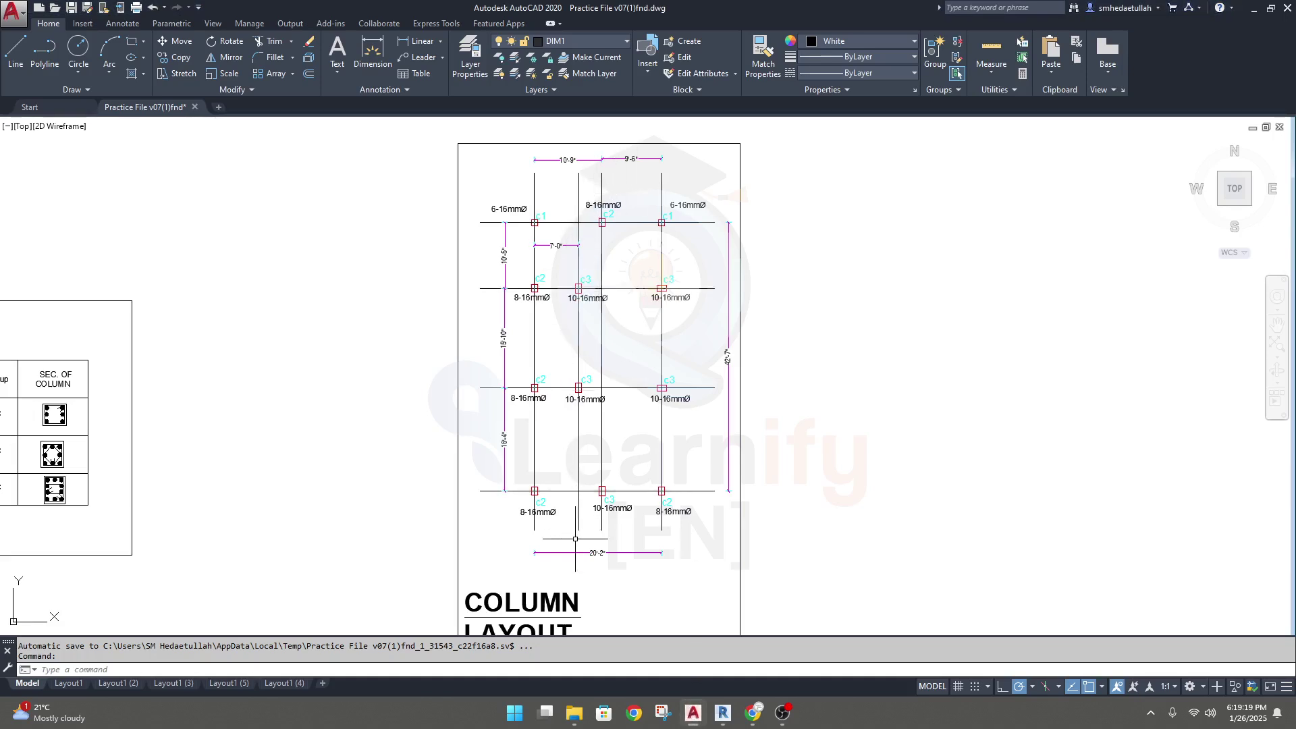
scroll(558, 353, up, 2)
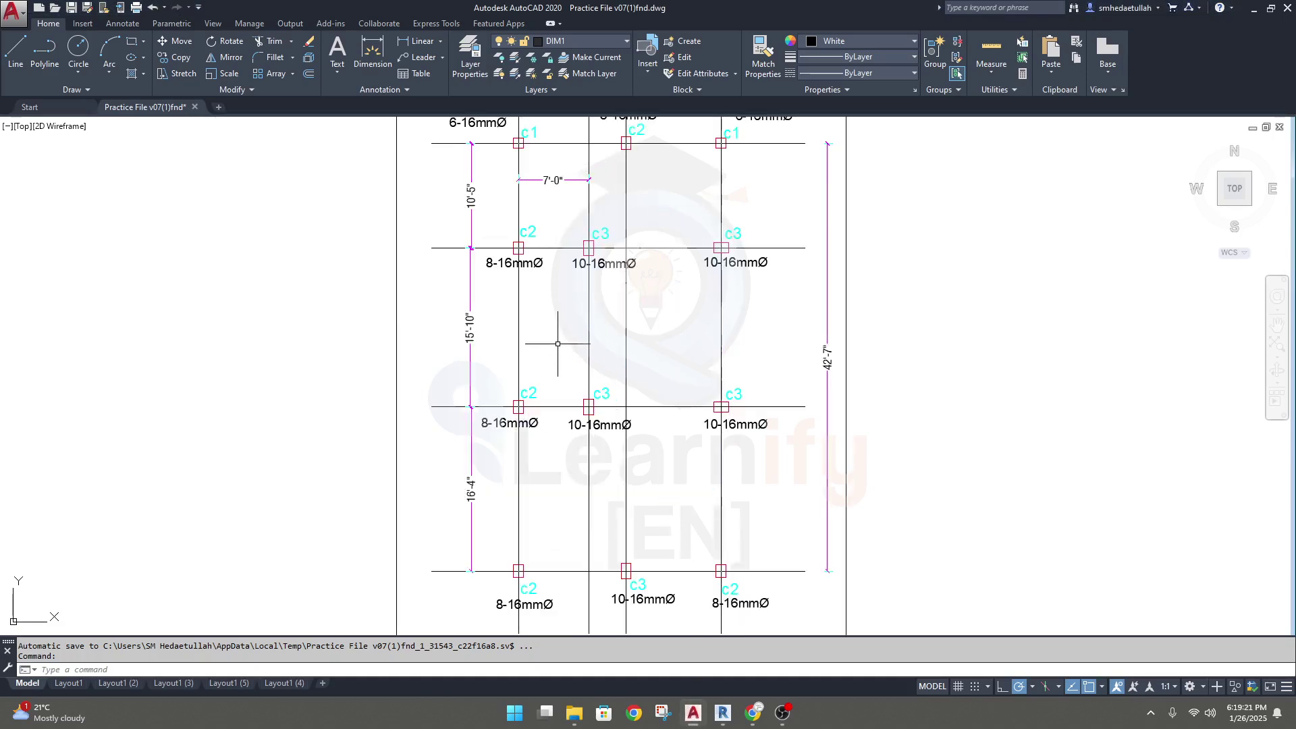
scroll(557, 344, down, 2)
scroll(540, 206, up, 2)
middle_drag(538, 197, 496, 274)
key(Escape)
click(539, 236)
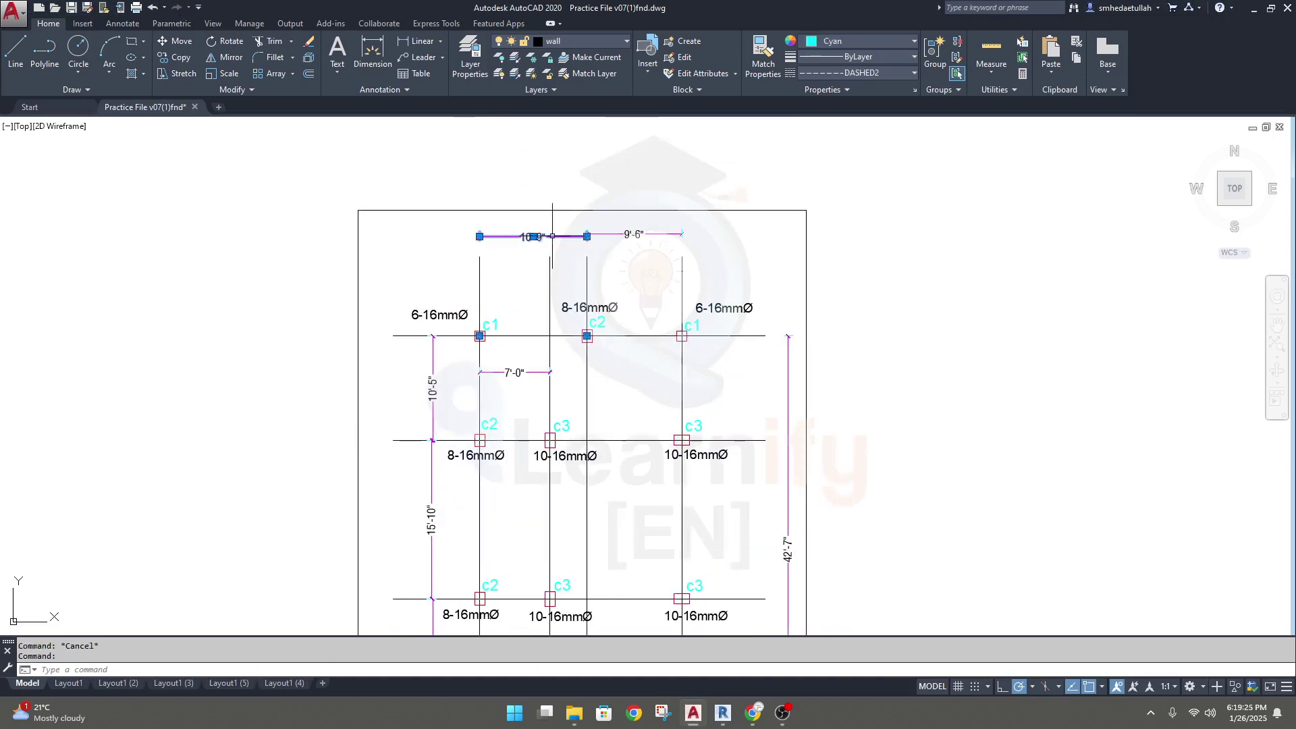
key(Delete)
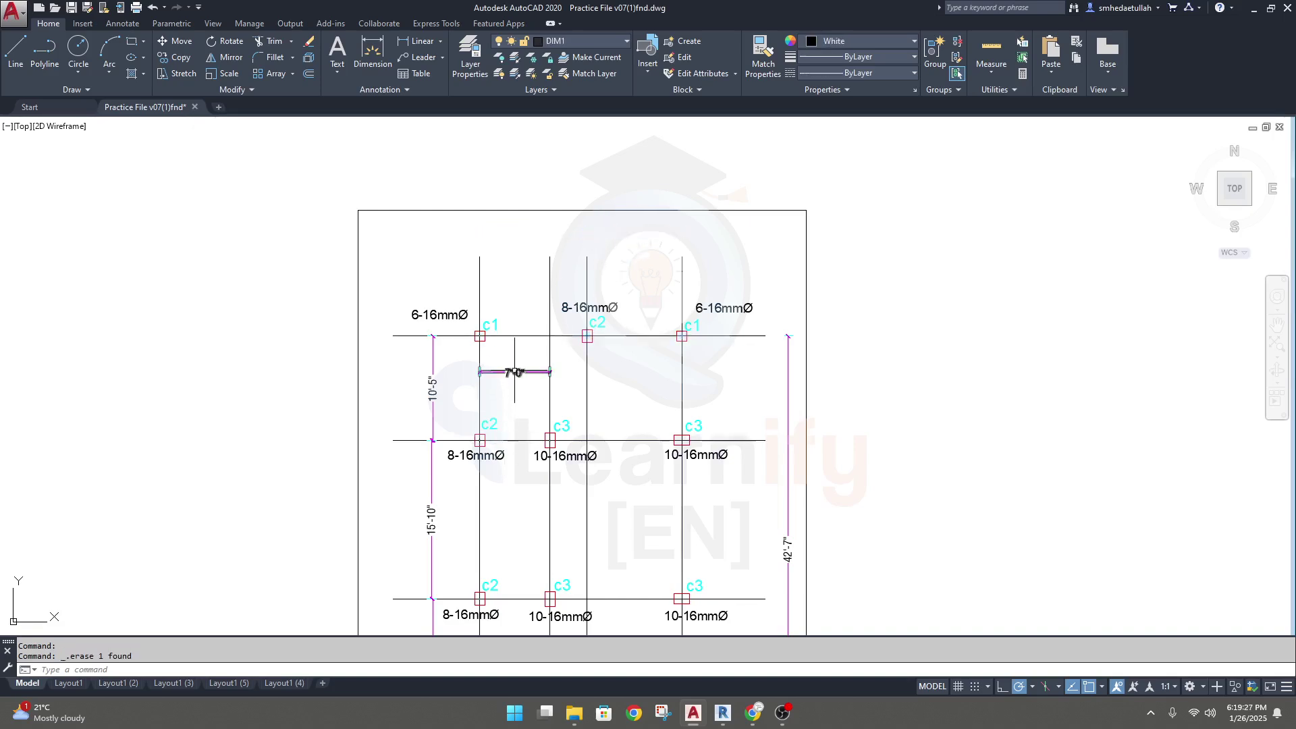
- Delete the column layout's 7'-0" and 20'-2" horizontal dimensions and its overall 42'-7" vertical dimension
scroll(514, 371, down, 4)
scroll(520, 518, up, 6)
scroll(520, 518, down, 4)
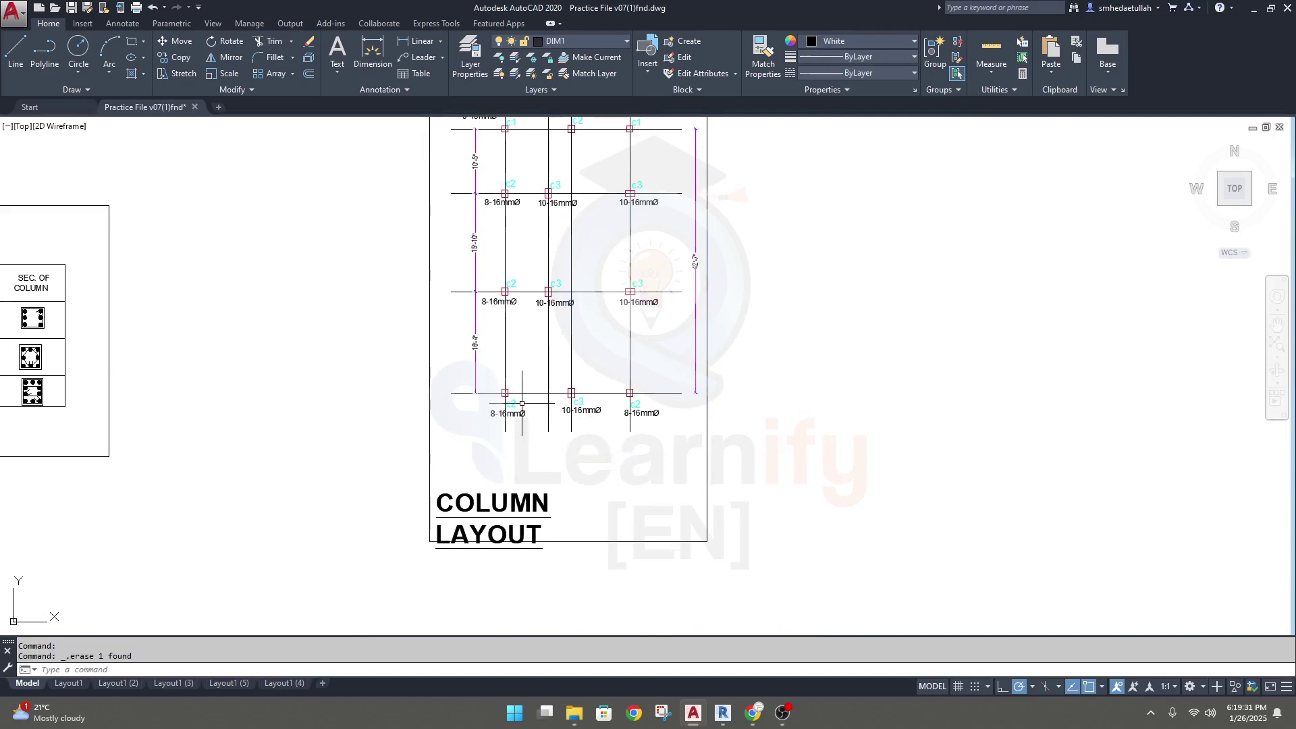
middle_drag(514, 370, 530, 513)
click(712, 408)
key(Delete)
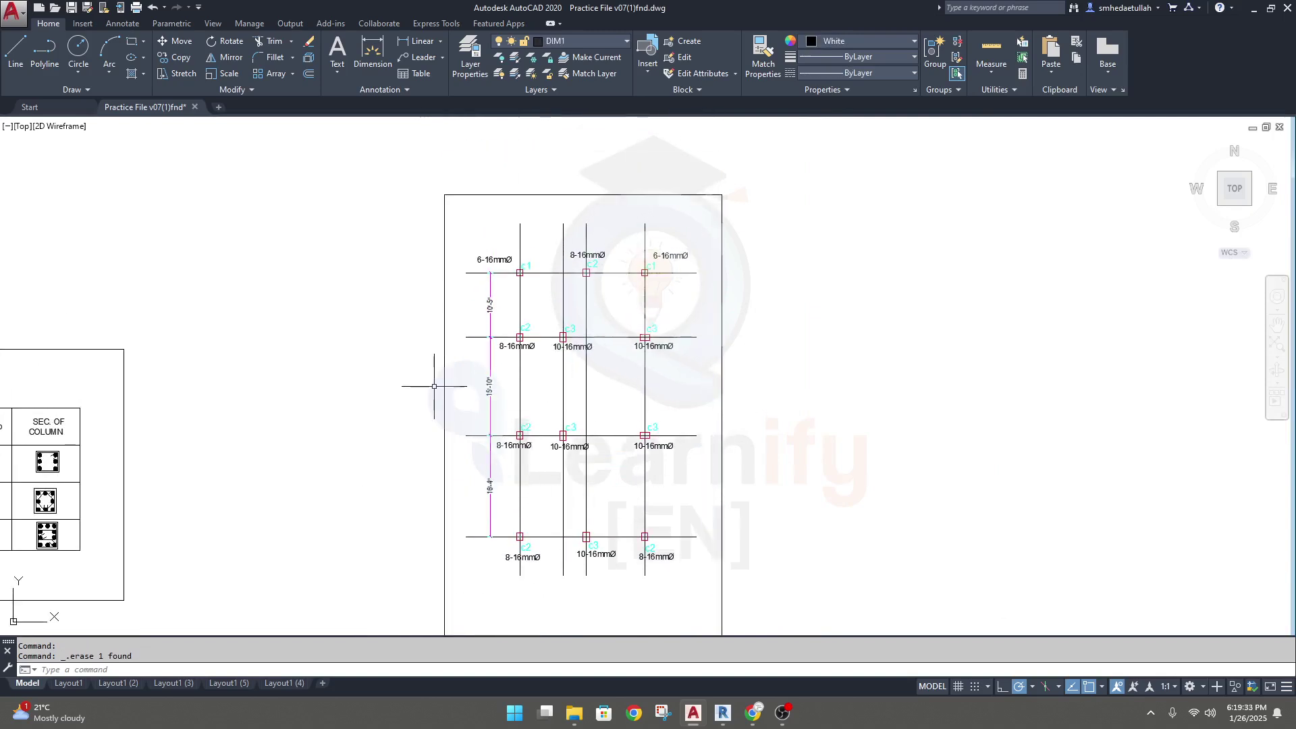
- Delete the 15'-10", 10'-5" and 16'-4" vertical dimensions on the left side of the column layout
click(489, 392)
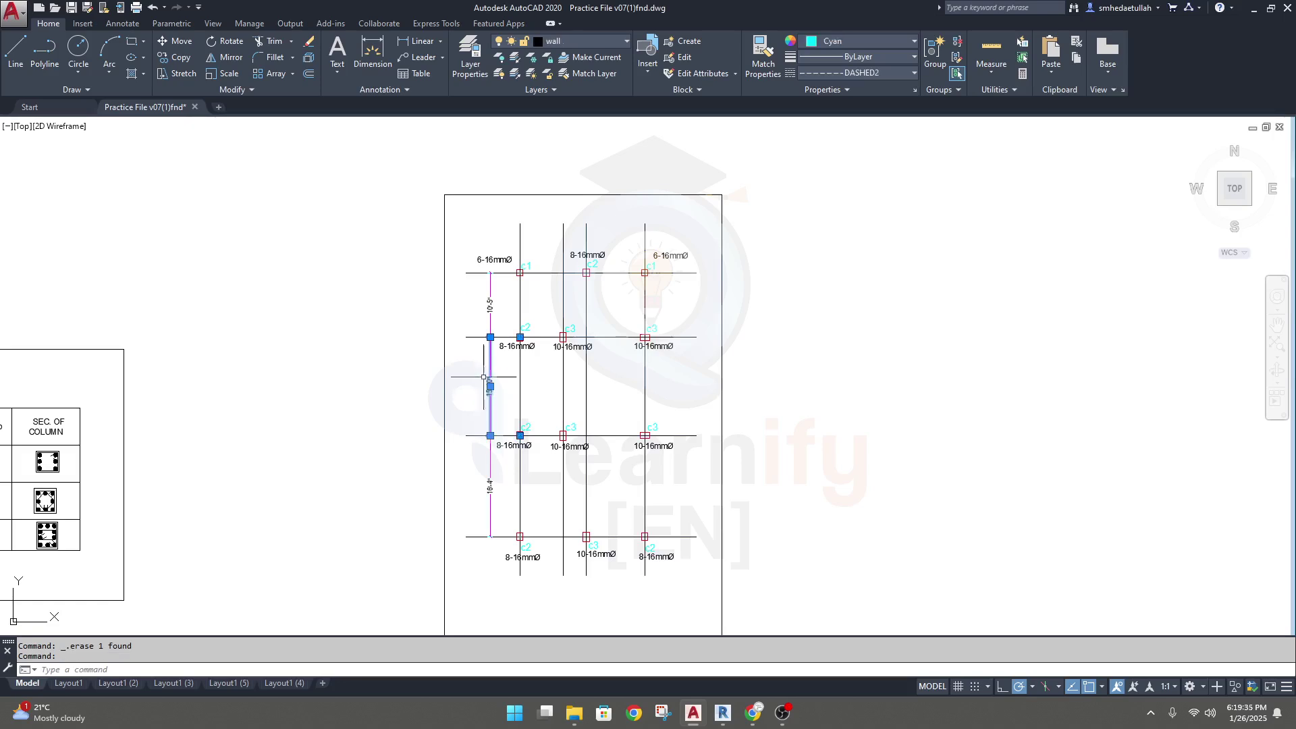
key(Delete)
click(478, 296)
key(Delete)
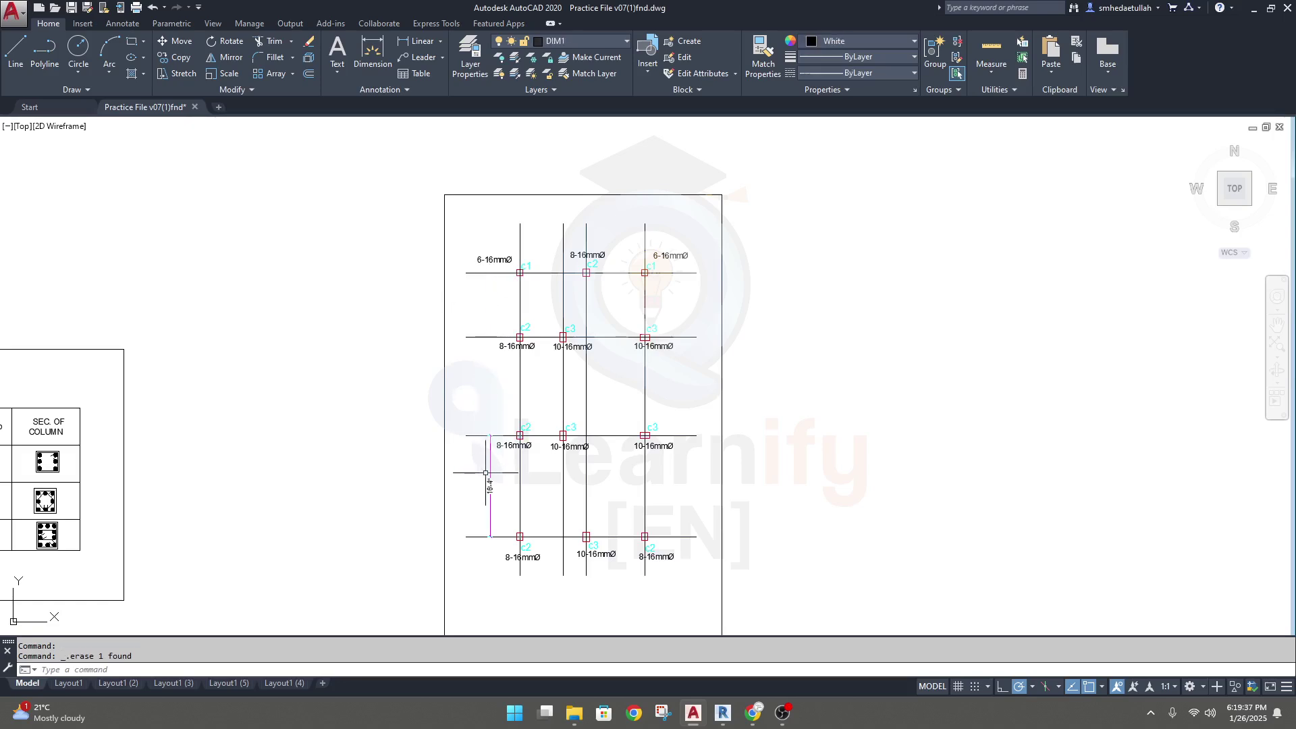
click(490, 486)
key(Delete)
- Add a linear dimension between the left ends of the top two horizontal lines of the column layout
middle_drag(476, 412, 429, 398)
click(418, 41)
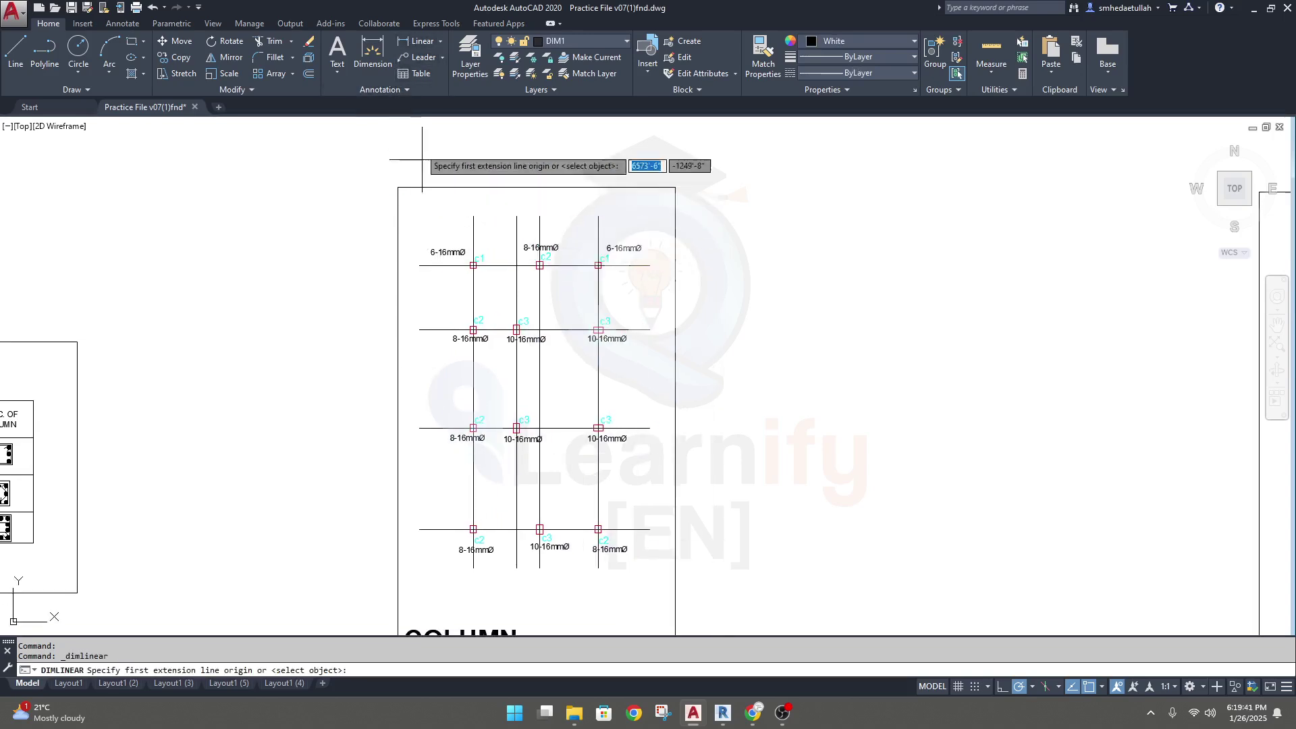
scroll(431, 313, up, 4)
click(420, 265)
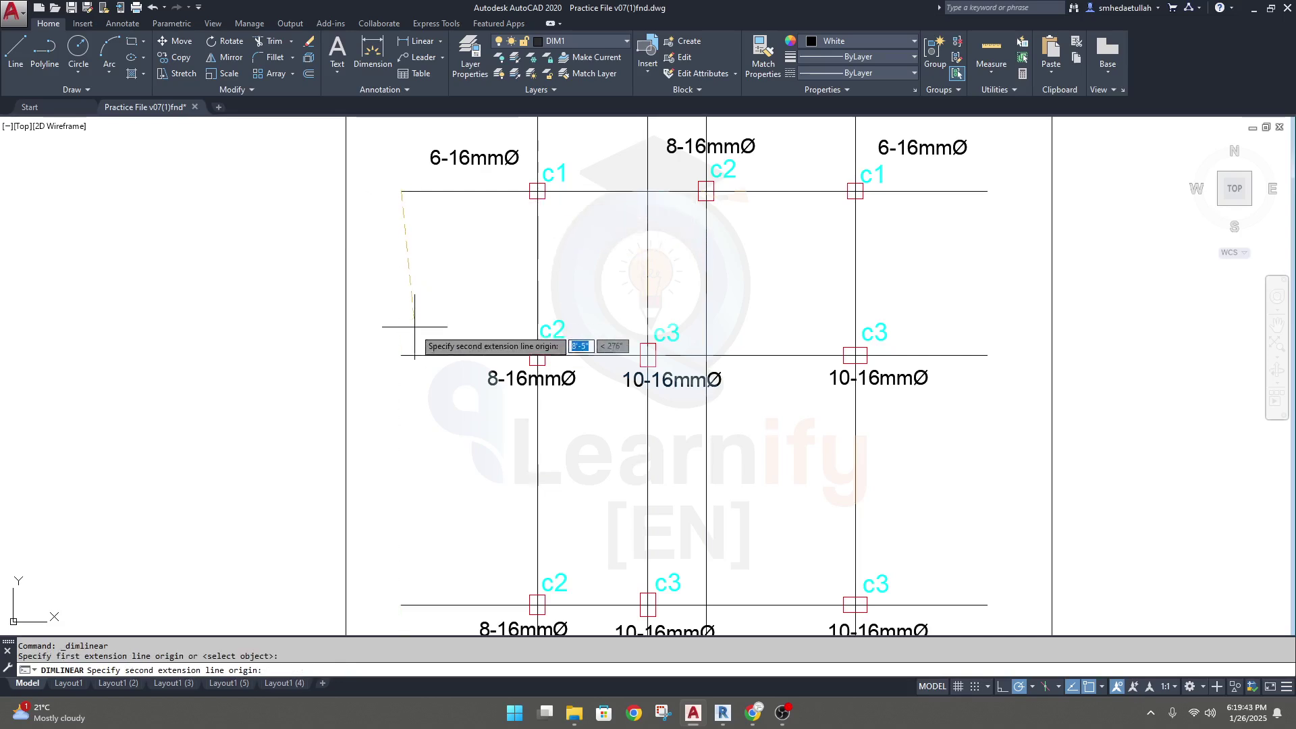
click(402, 355)
click(404, 352)
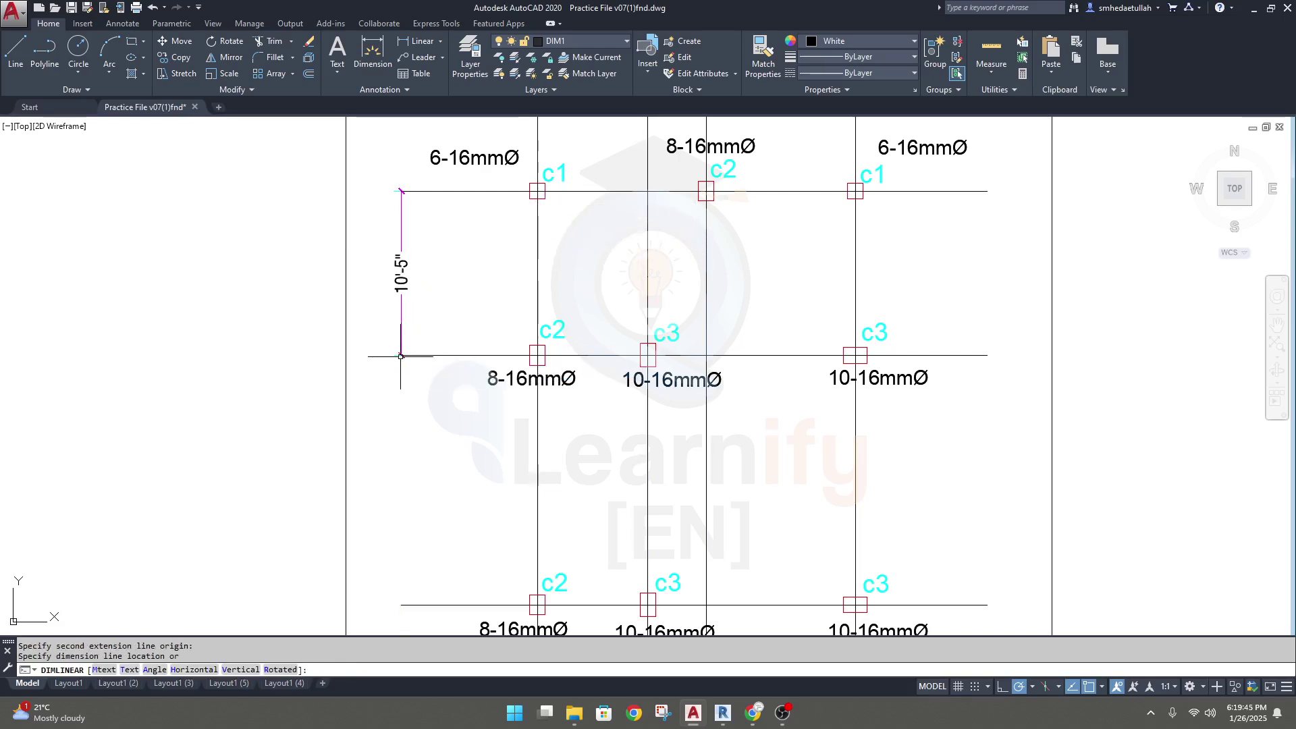
- Add a linear dimension between the left ends of the second and third horizontal lines
middle_drag(400, 434, 388, 368)
scroll(399, 361, down, 2)
key(Return)
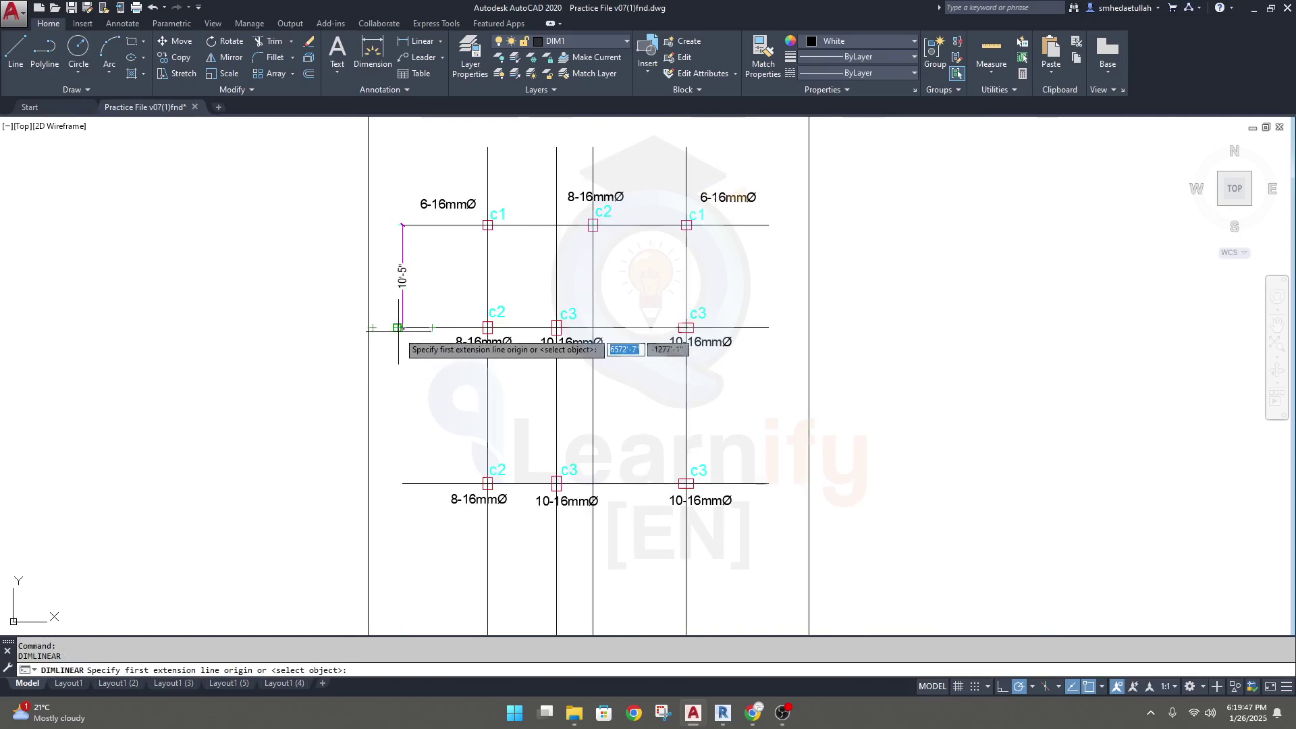
click(403, 328)
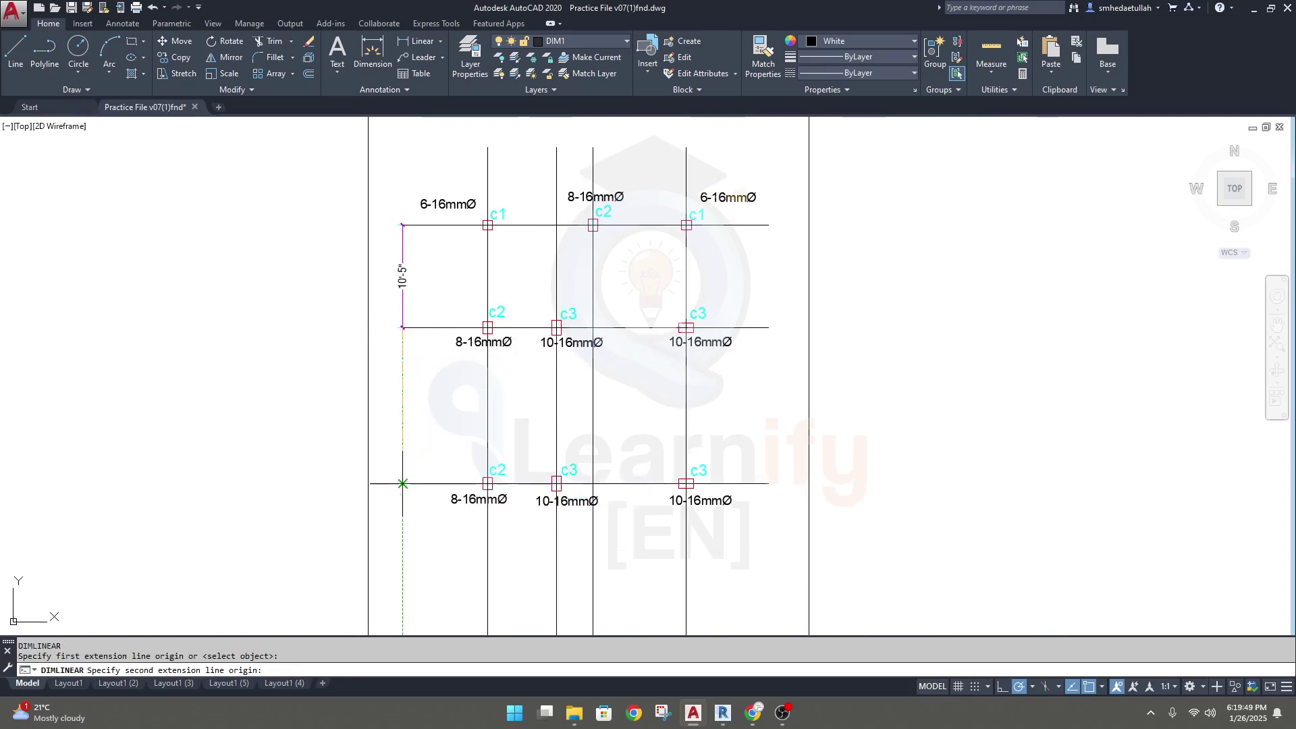
click(403, 483)
click(404, 465)
- Add a linear dimension between the left ends of the third and bottom horizontal lines
middle_drag(408, 448, 419, 311)
key(Return)
click(408, 405)
click(410, 244)
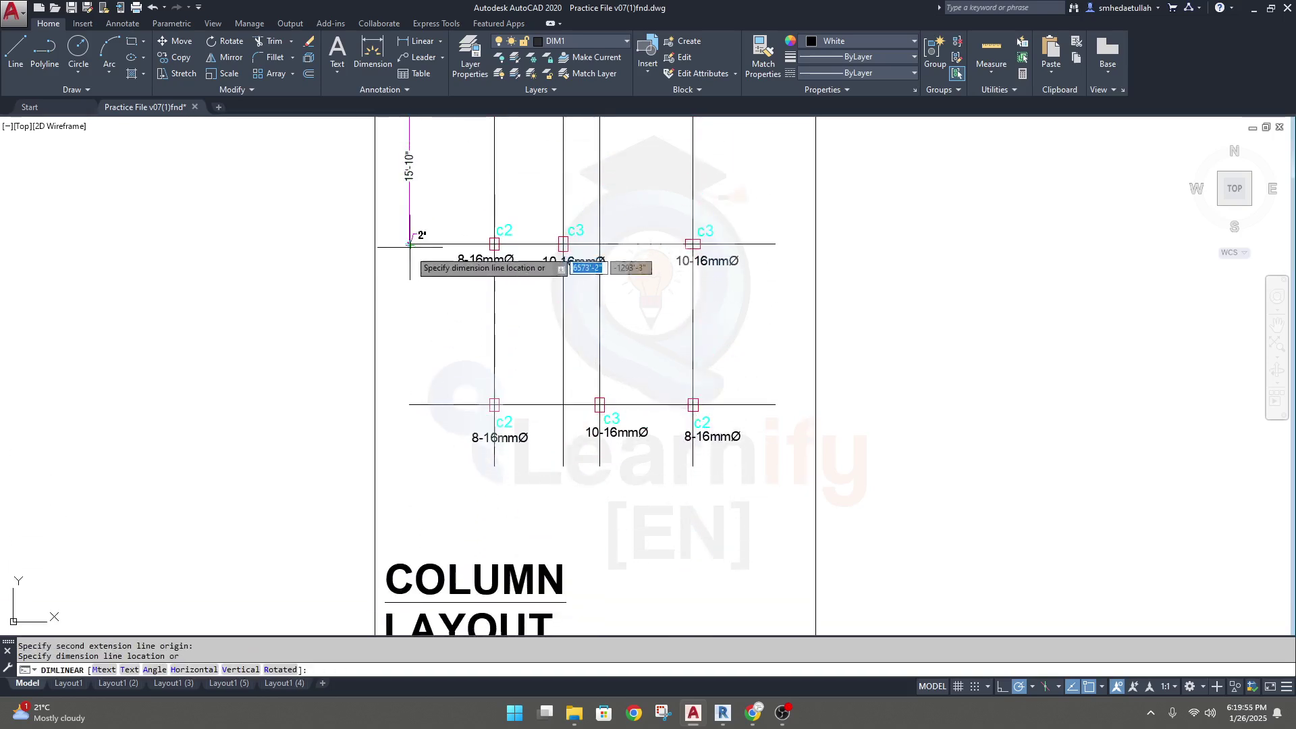
click(410, 297)
scroll(434, 326, down, 3)
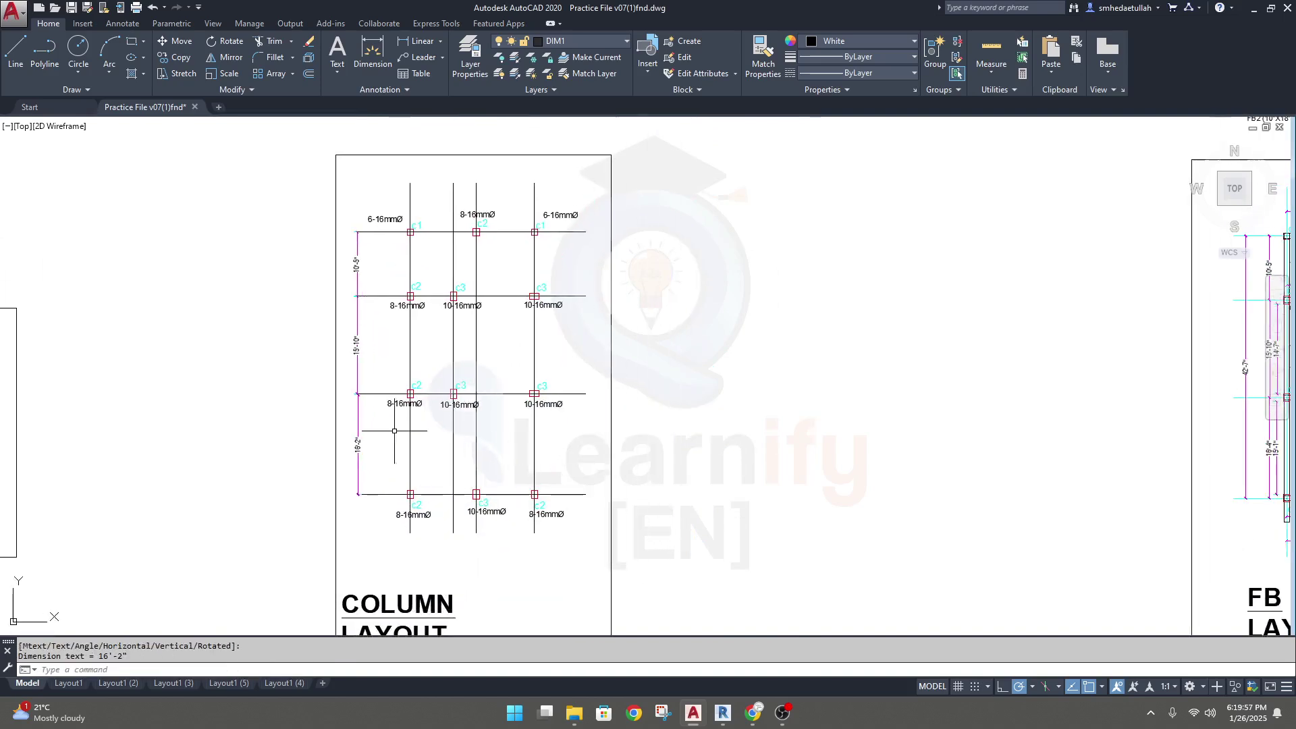
- Dimension the spacing between the first and second vertical lines, placing the dimension just above the line ends
scroll(413, 255, up, 3)
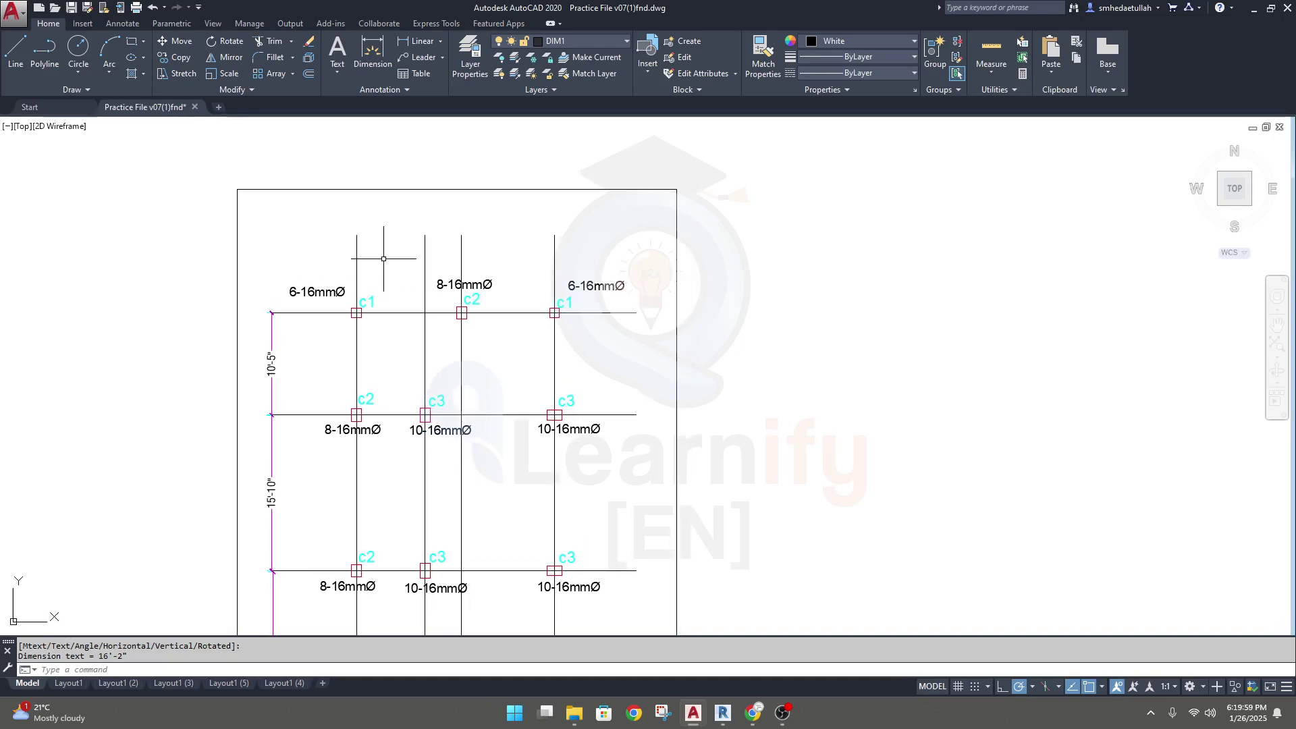
key(Return)
click(356, 236)
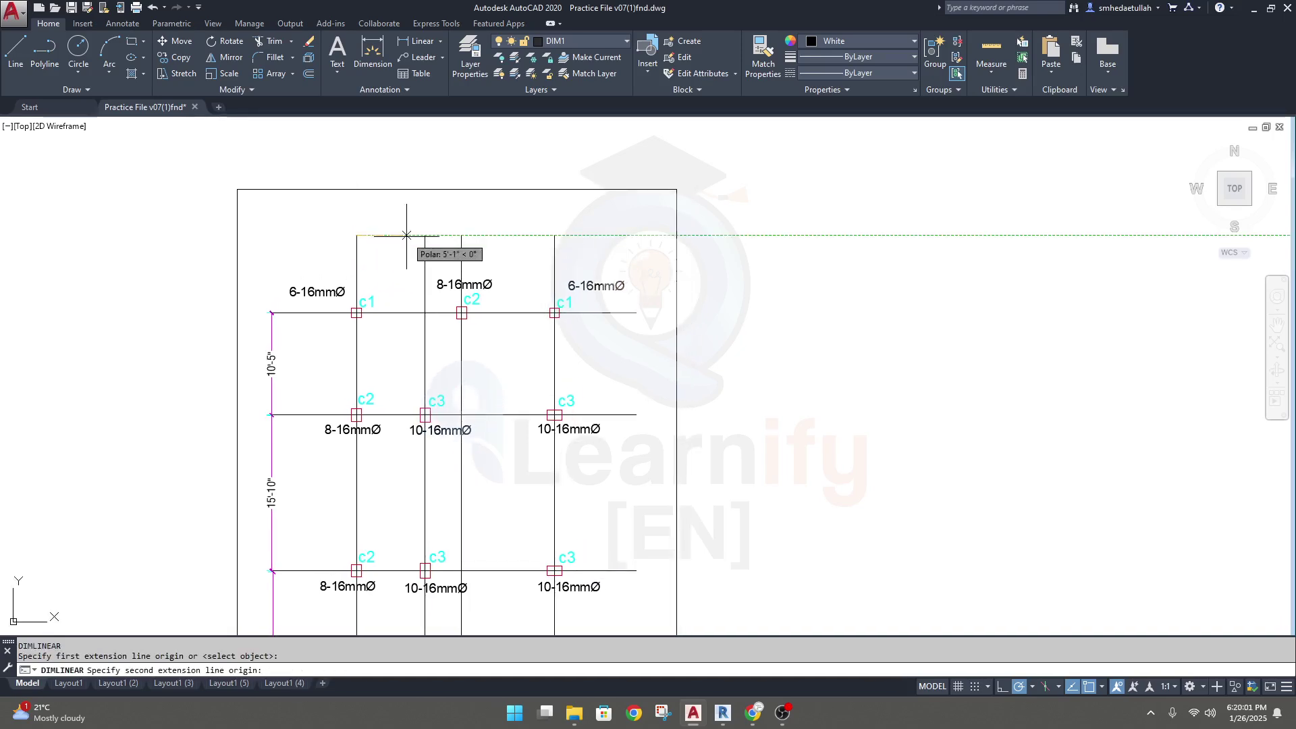
click(424, 236)
click(422, 220)
- Dimension the spacing between the second and third vertical lines, in line with the first horizontal dimension
key(Return)
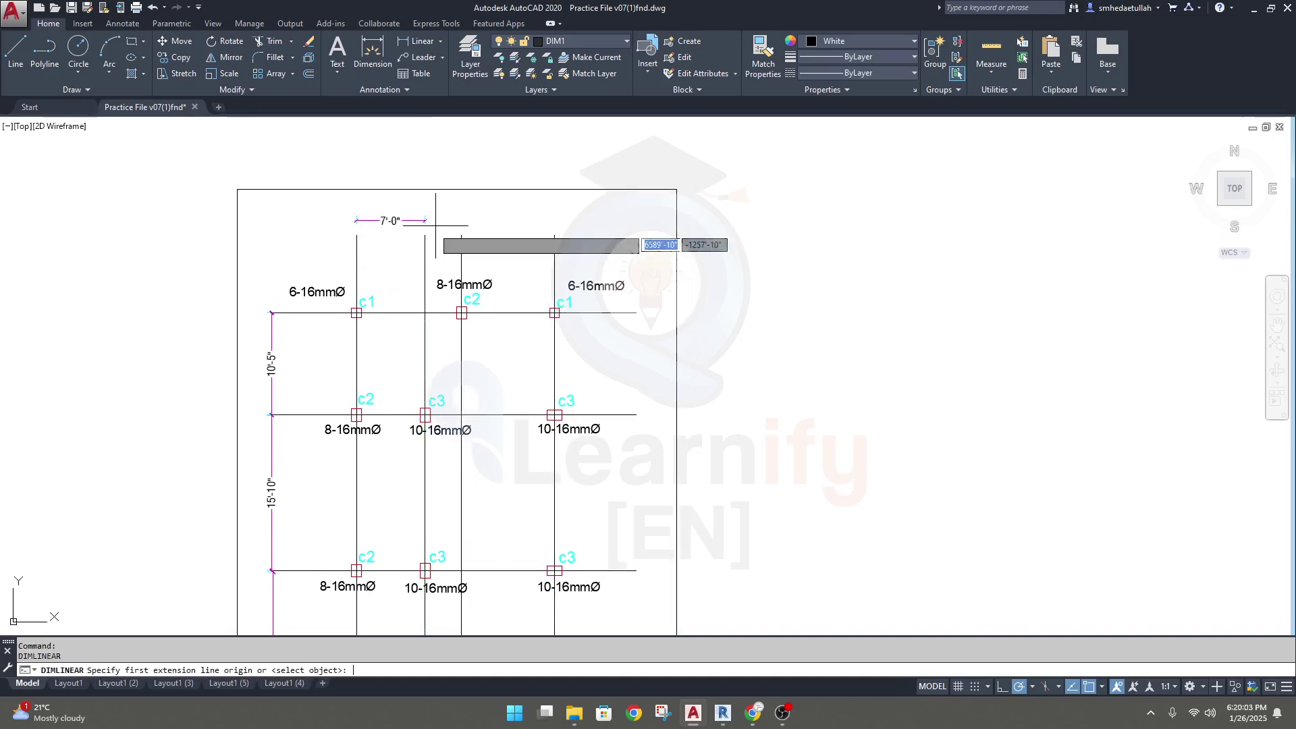
click(425, 236)
click(461, 235)
click(461, 221)
- Dimension the spacing between the third and fourth vertical lines, level with the other horizontal dimensions
key(Return)
click(460, 221)
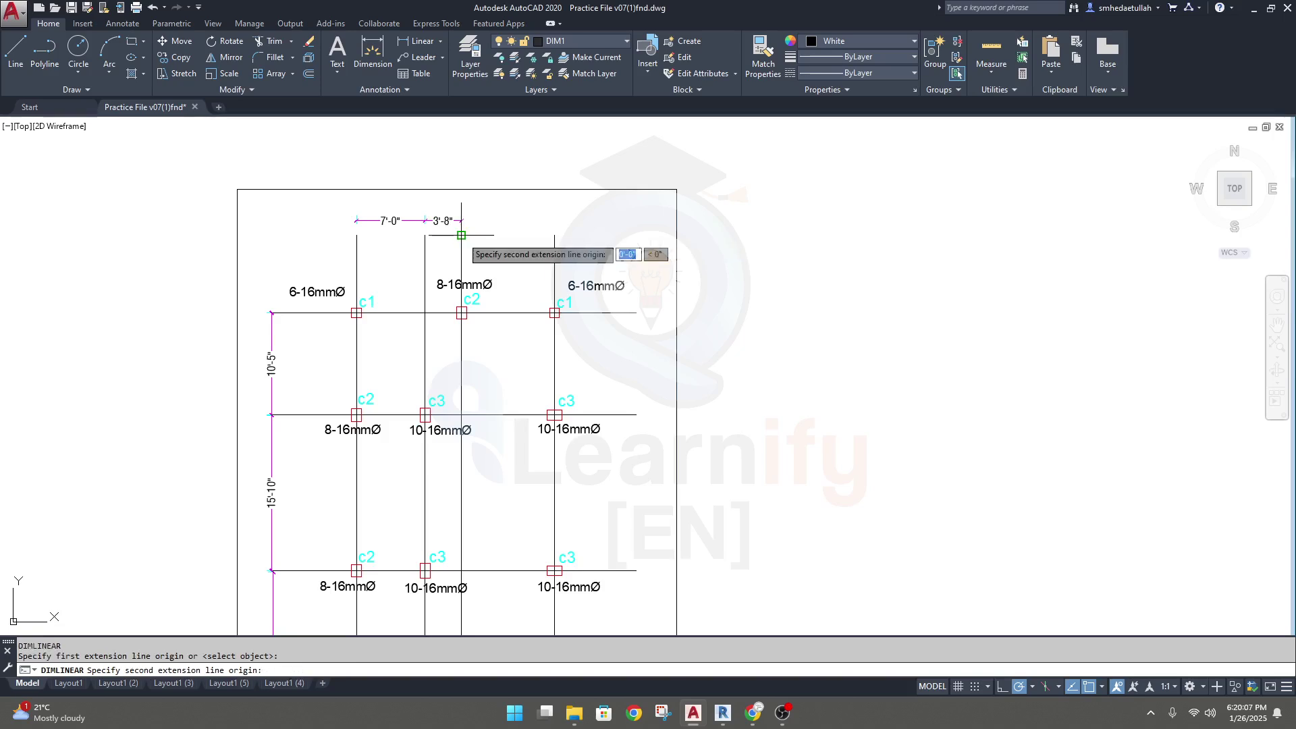
click(554, 235)
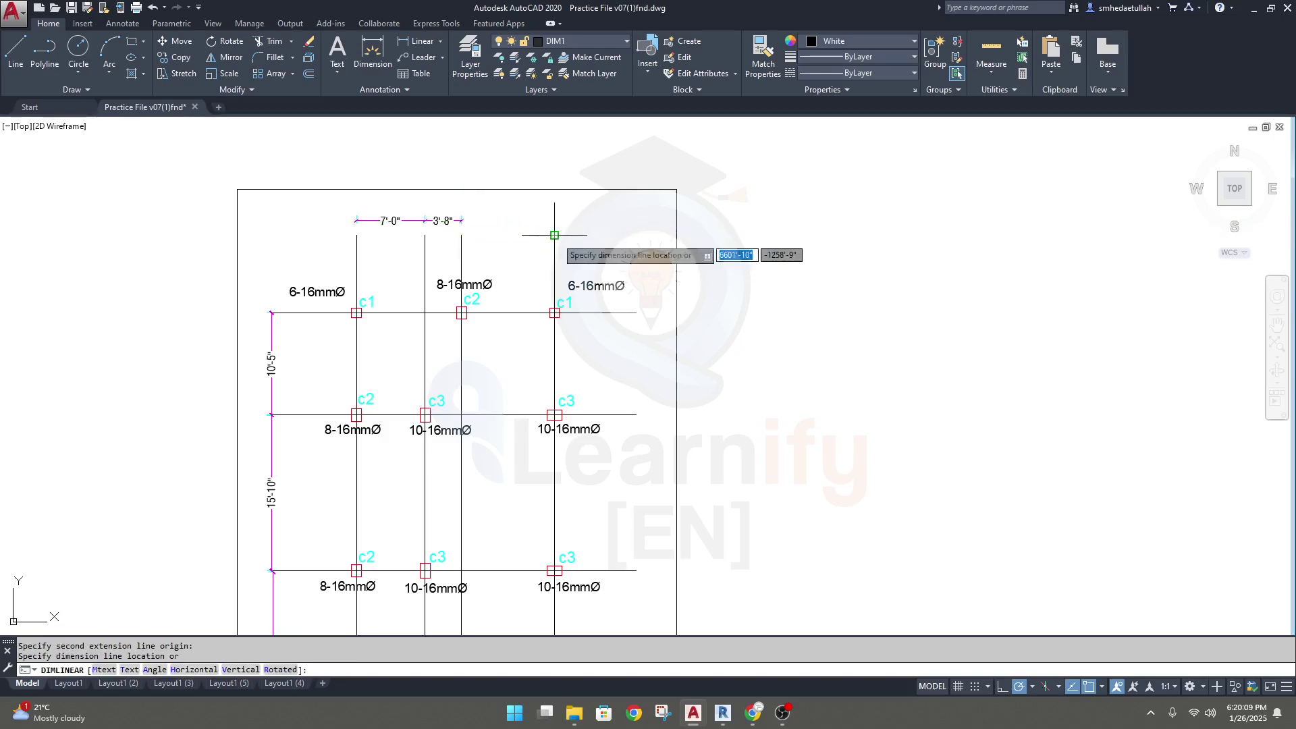
click(554, 222)
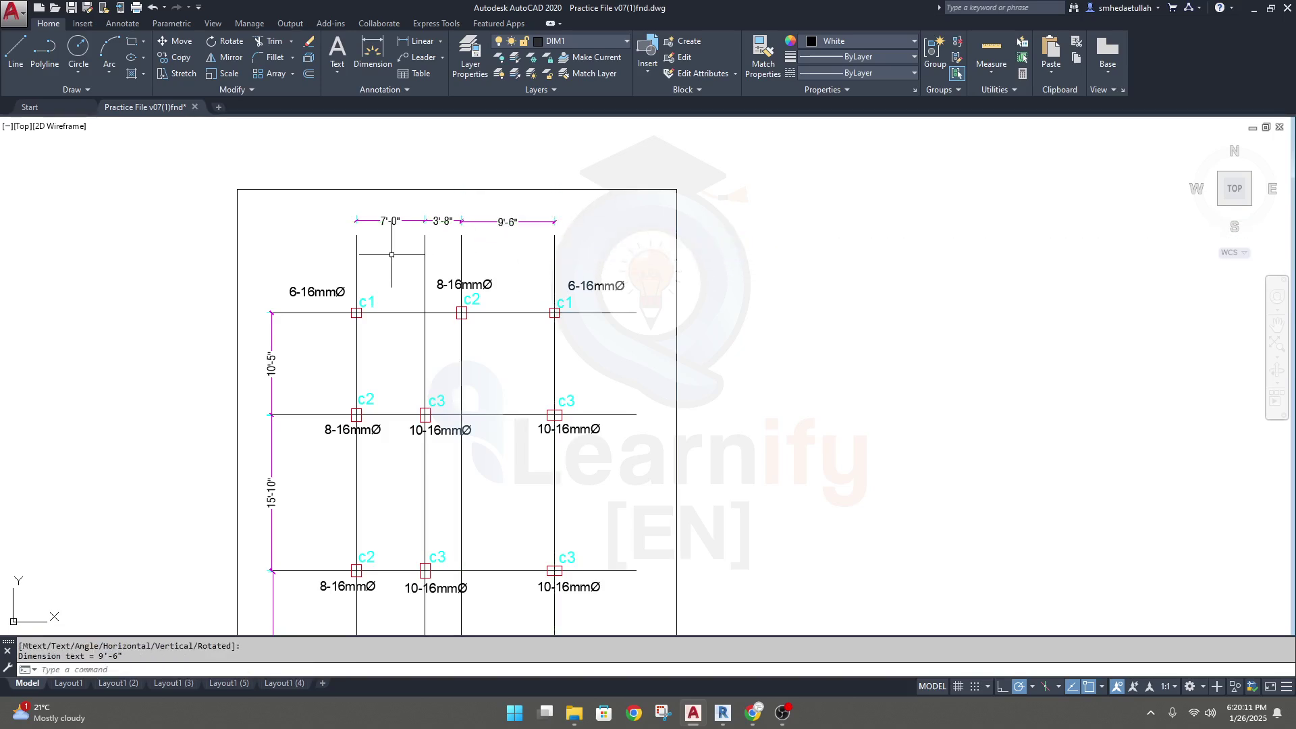
- Examine the new horizontal spacing dimensions above the column layout
scroll(399, 254, down, 2)
middle_drag(353, 607, 388, 550)
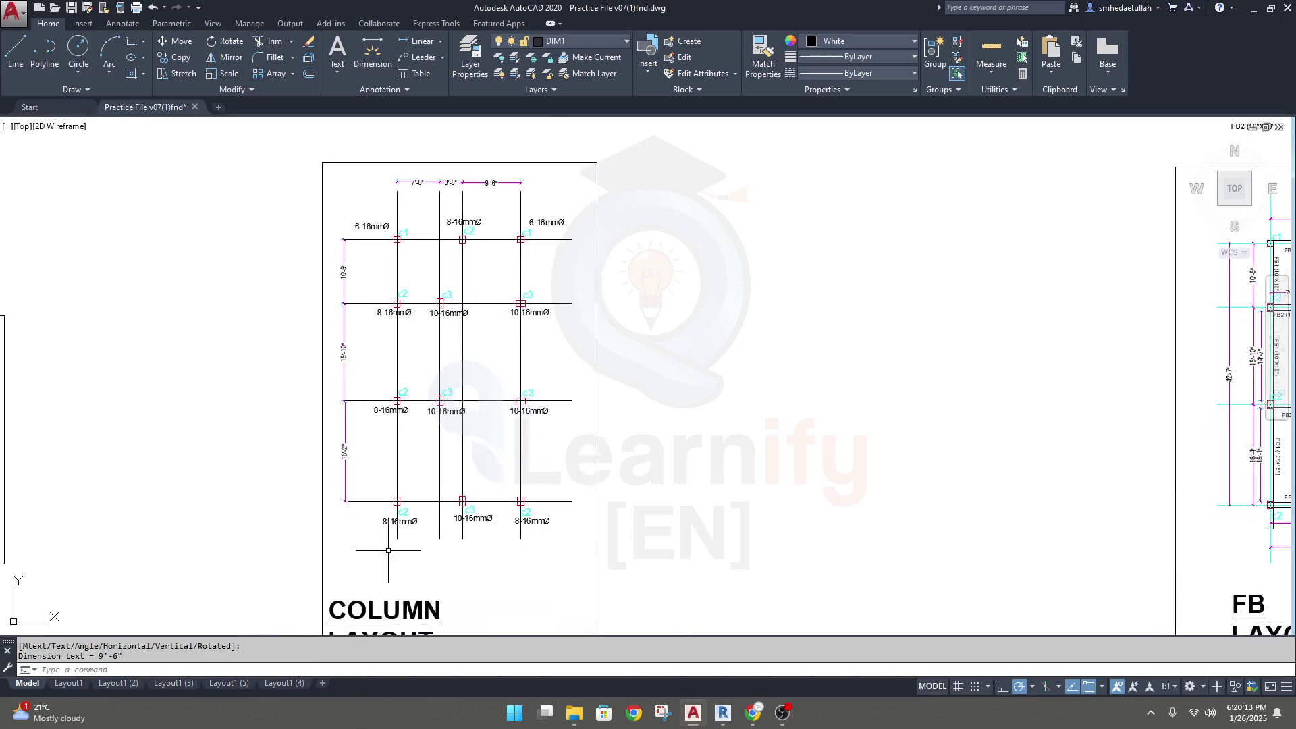
scroll(417, 190, up, 5)
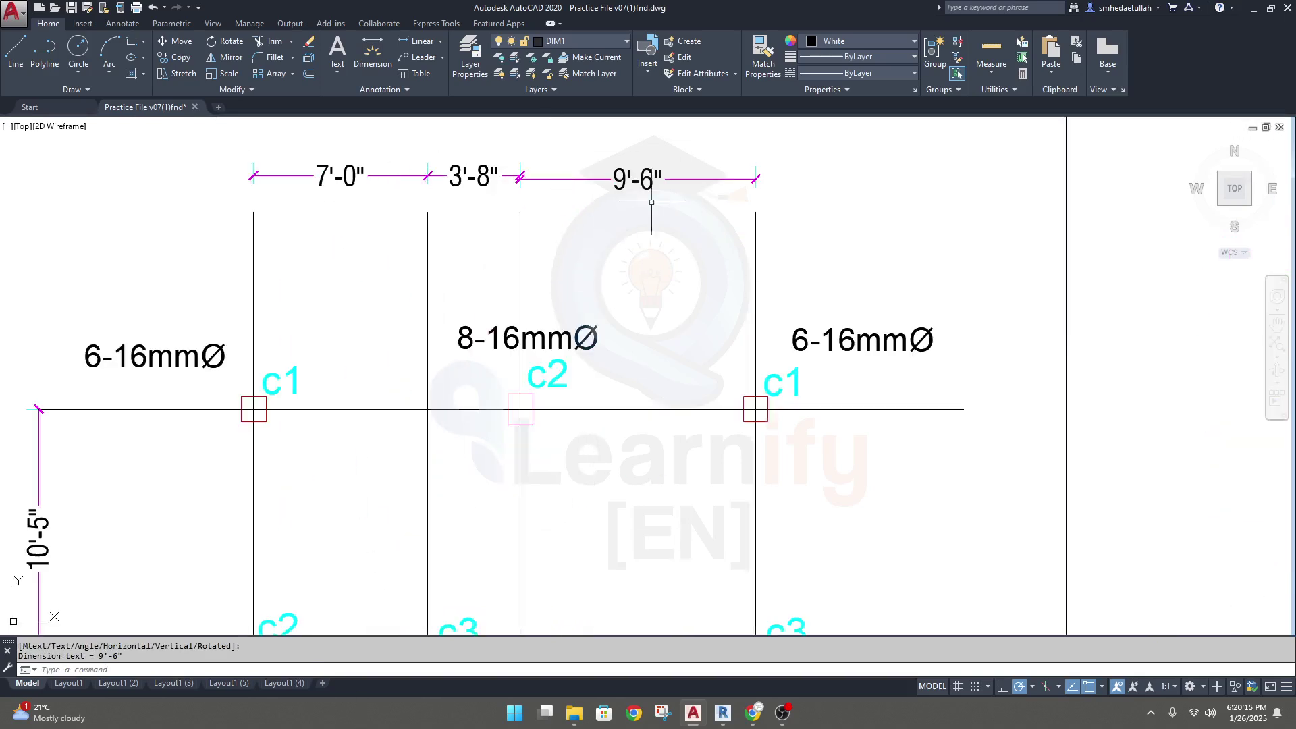
scroll(729, 214, down, 4)
scroll(620, 218, up, 4)
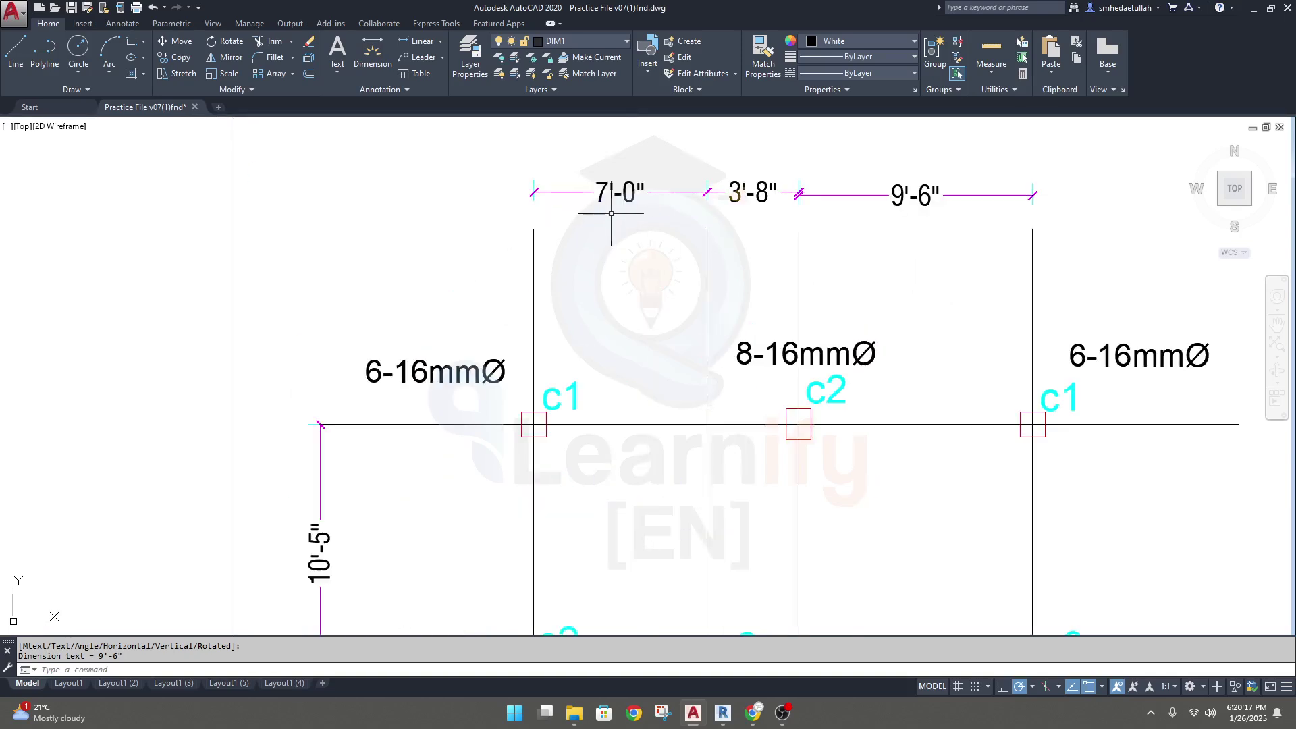
middle_drag(611, 213, 463, 243)
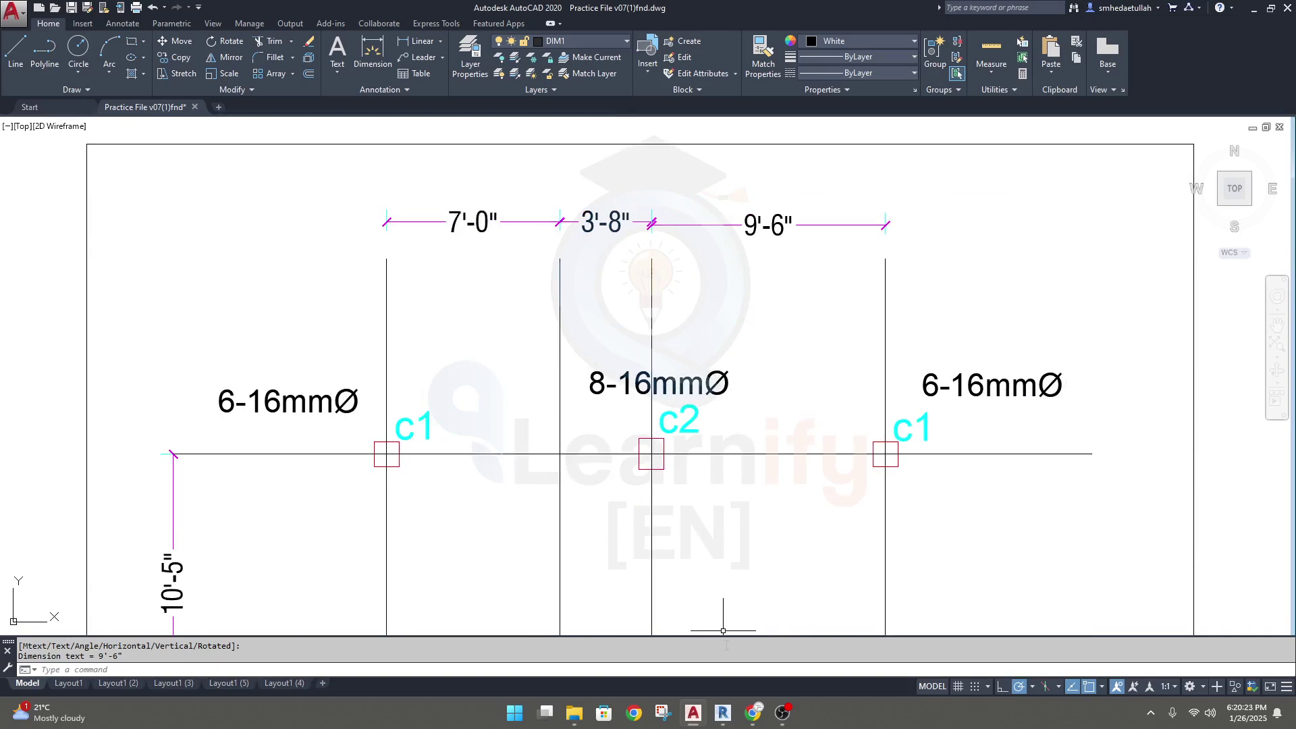
- Switch to Revit, end grid placement and select grid line B
key(alt+Tab)
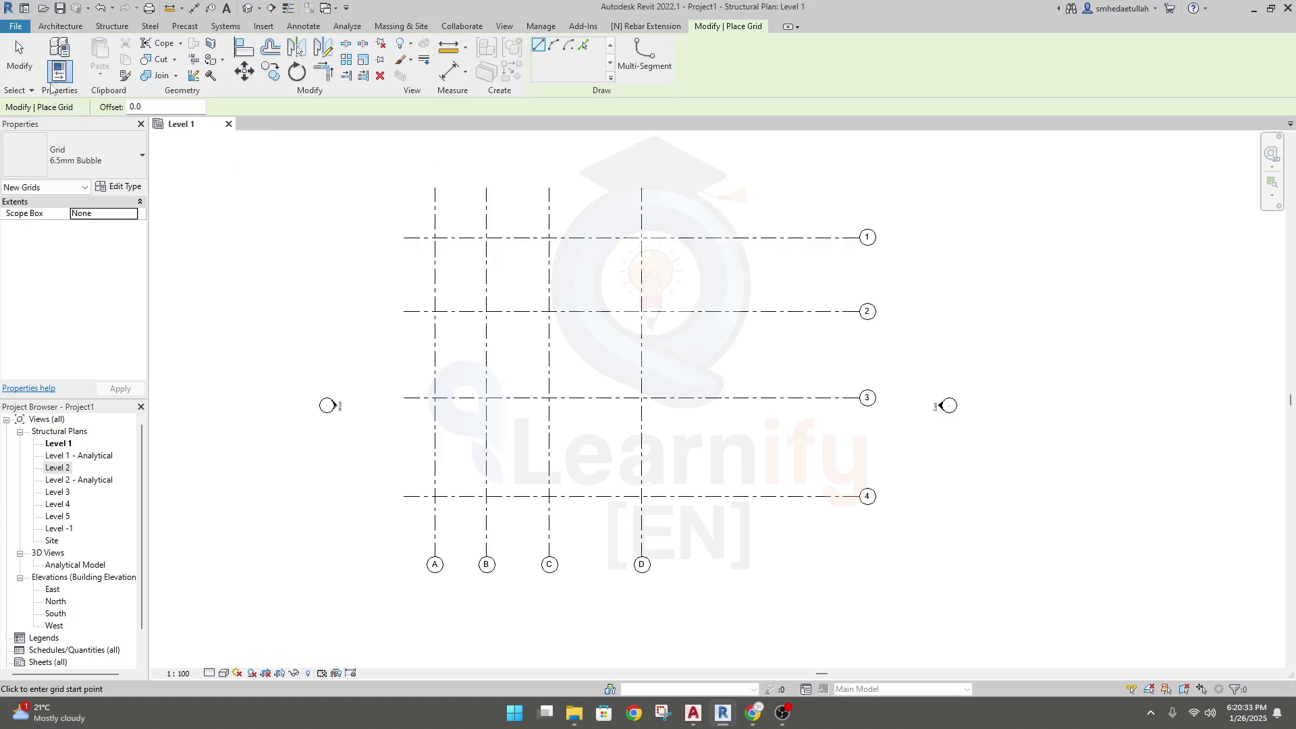
click(18, 55)
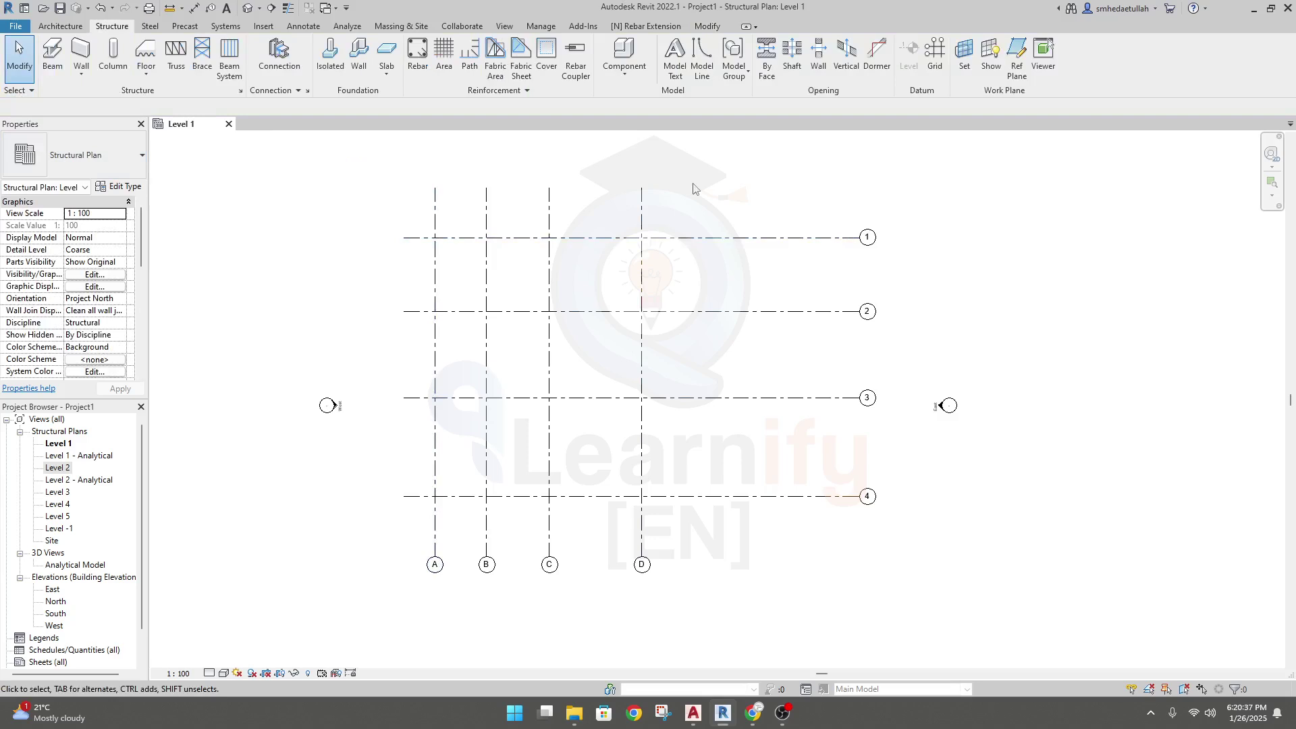
click(486, 213)
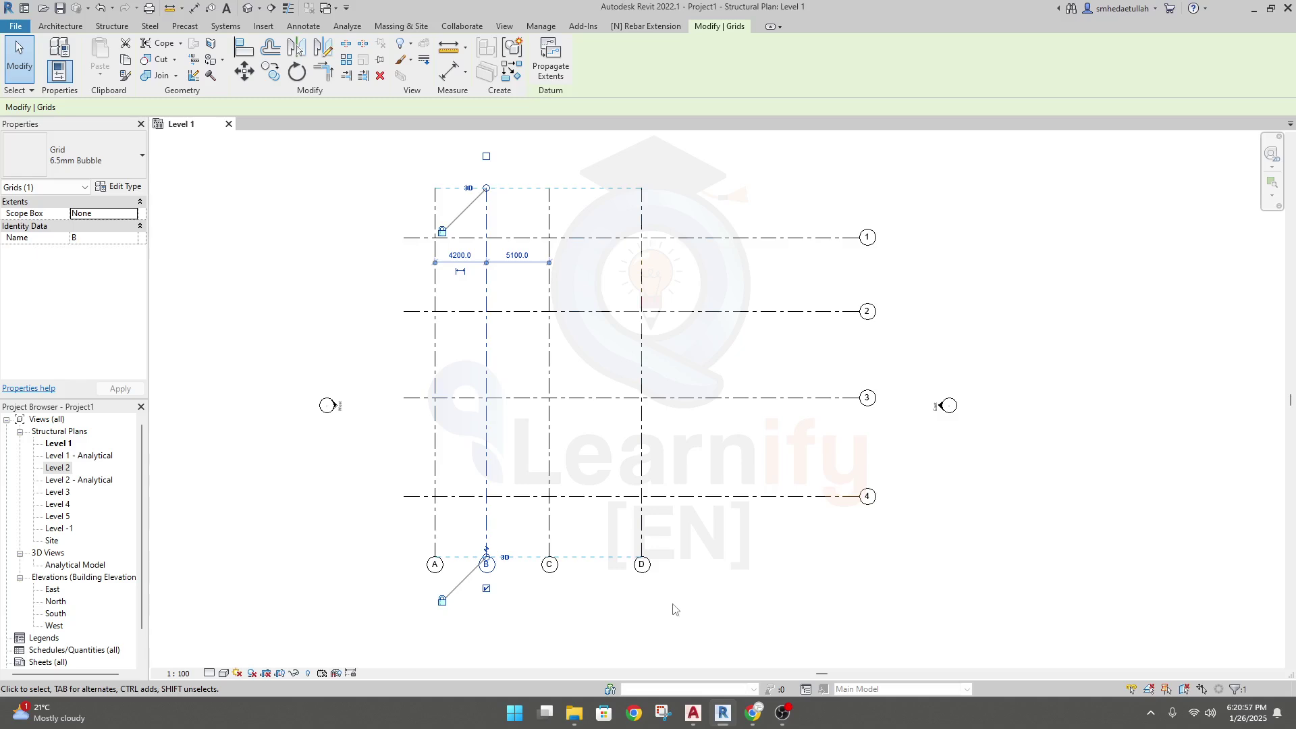
- Open Calculator beside the plan and convert 7 feet to millimetres by computing 7 × 304.8
click(515, 712)
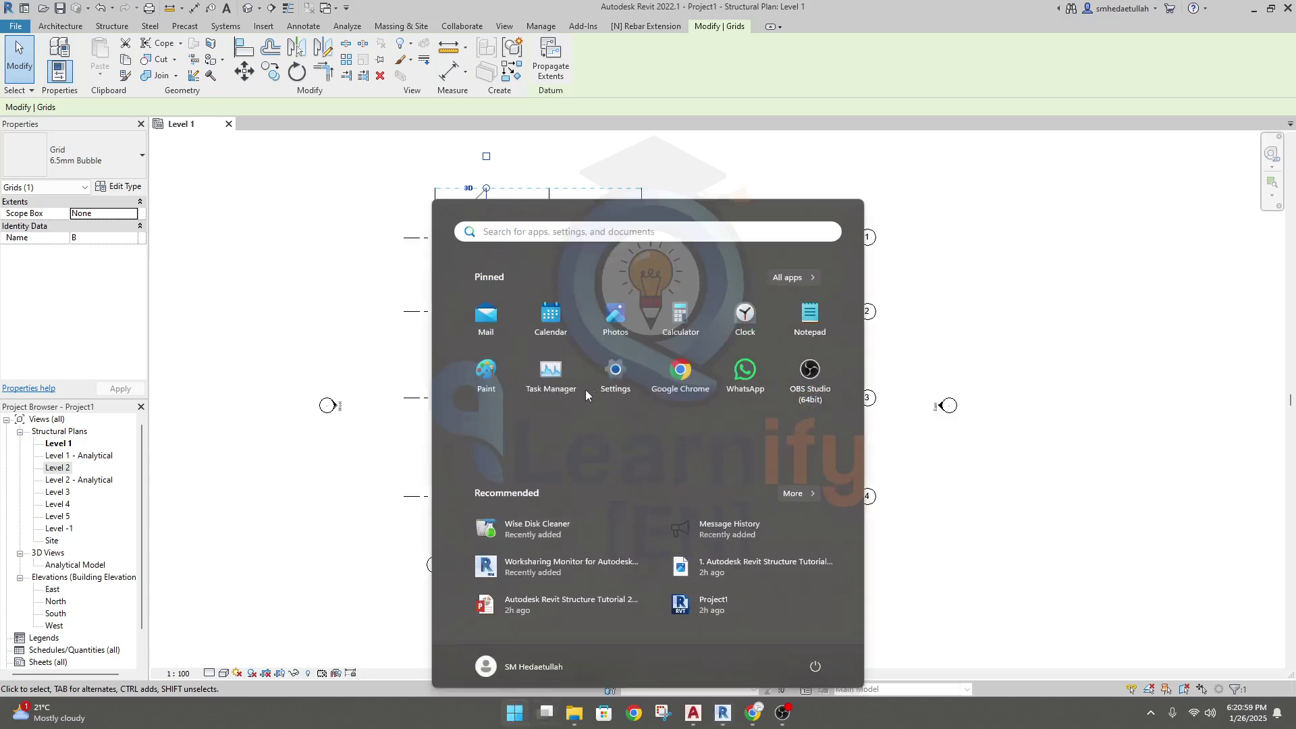
click(679, 315)
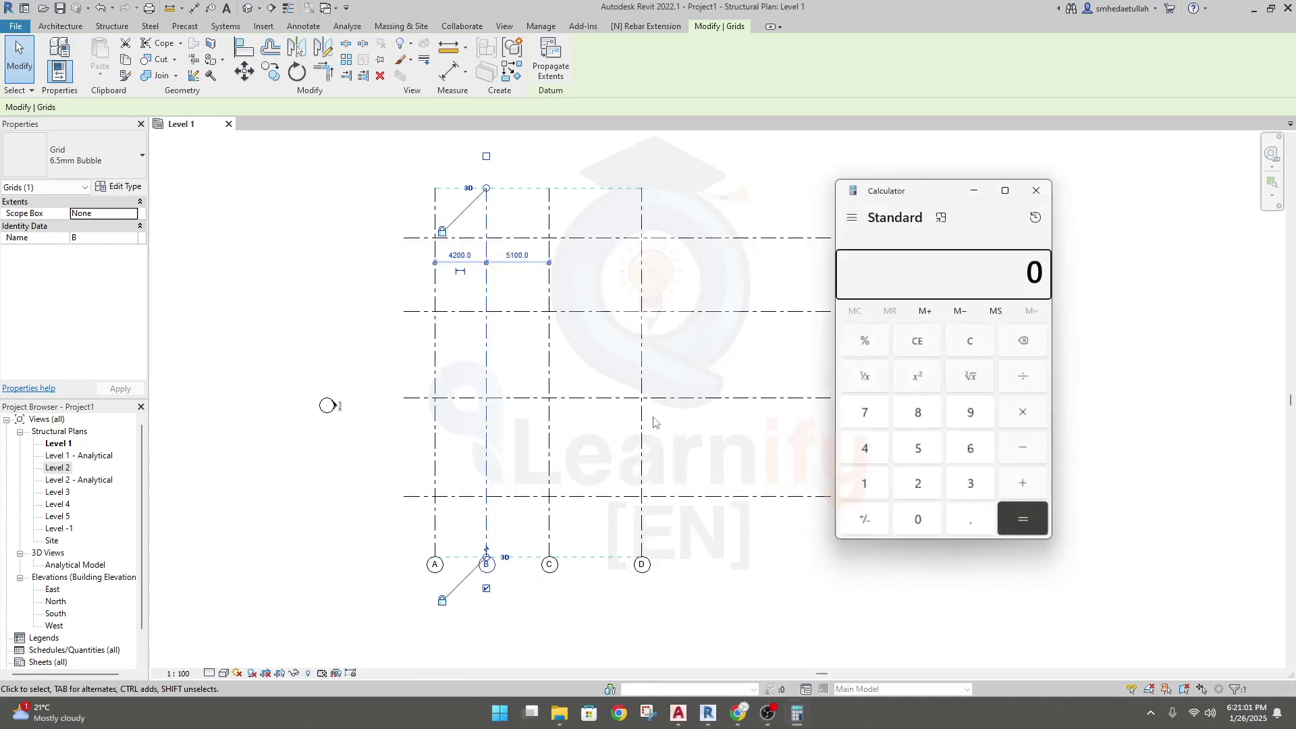
drag(889, 196, 953, 206)
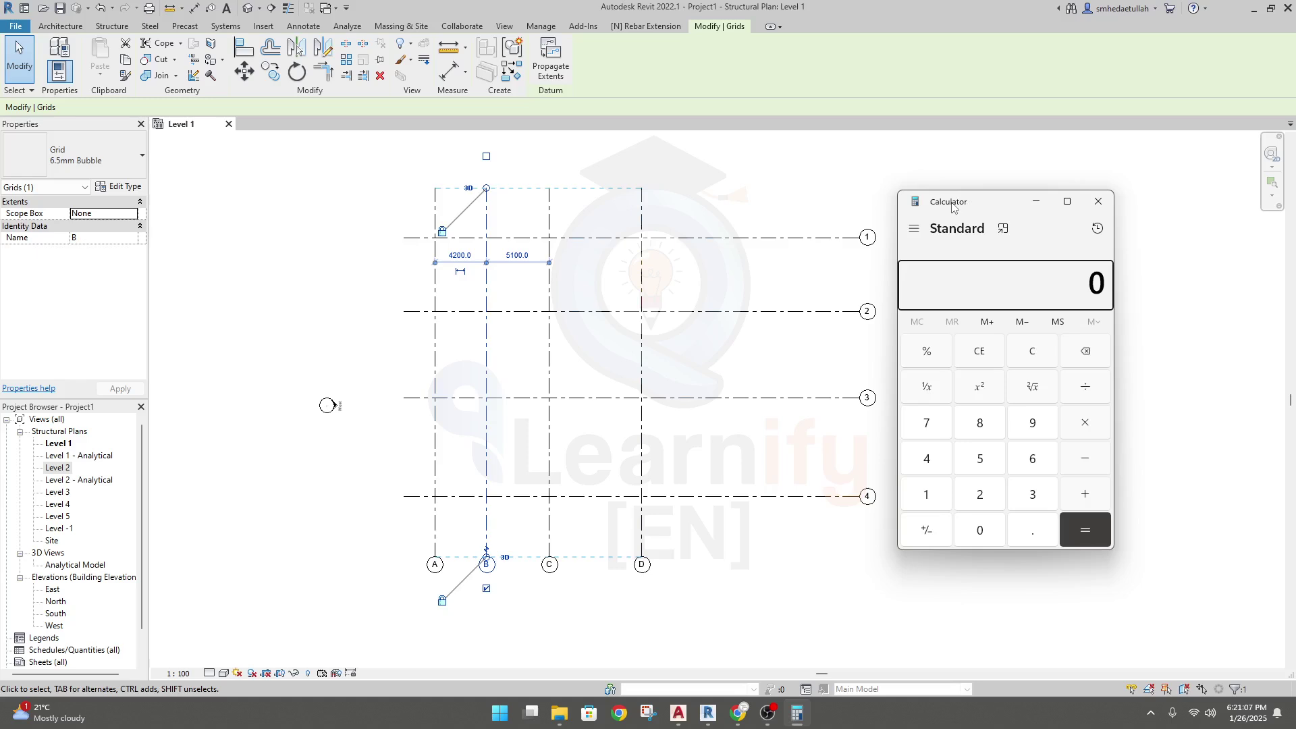
text(7*)
text(304.8)
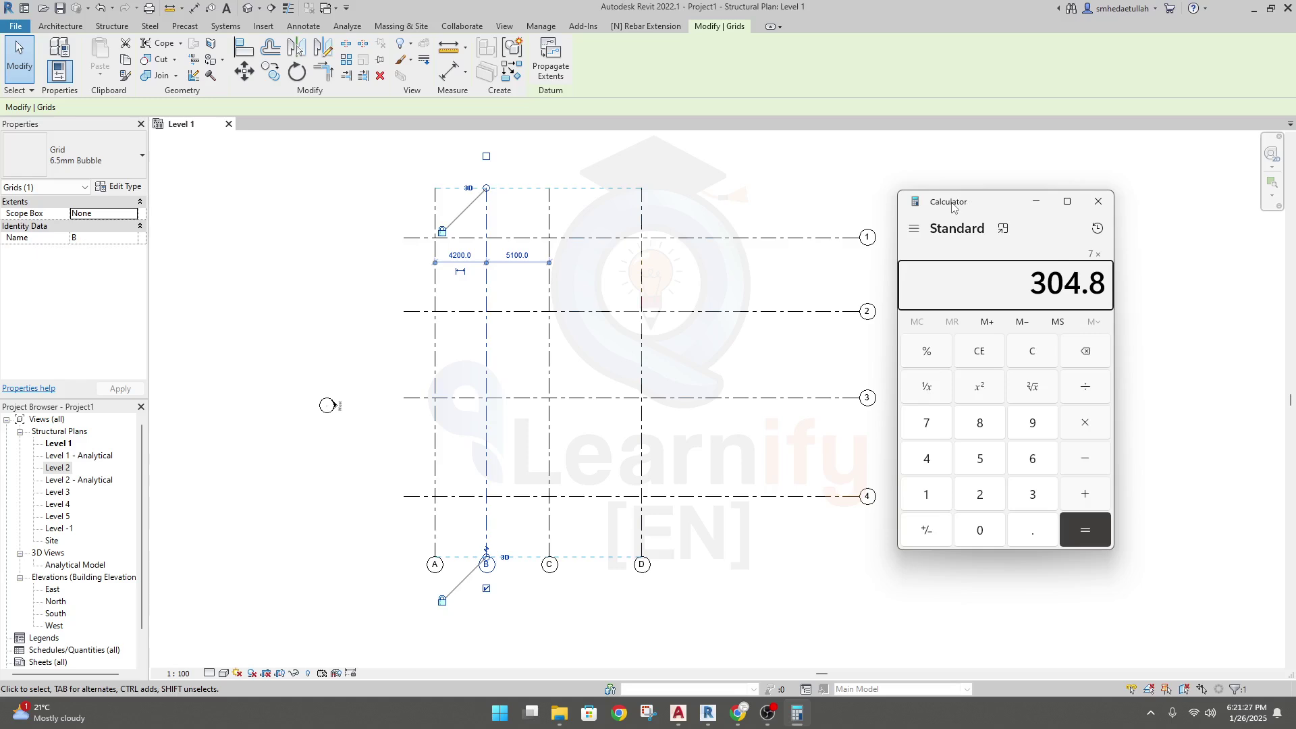
key(Return)
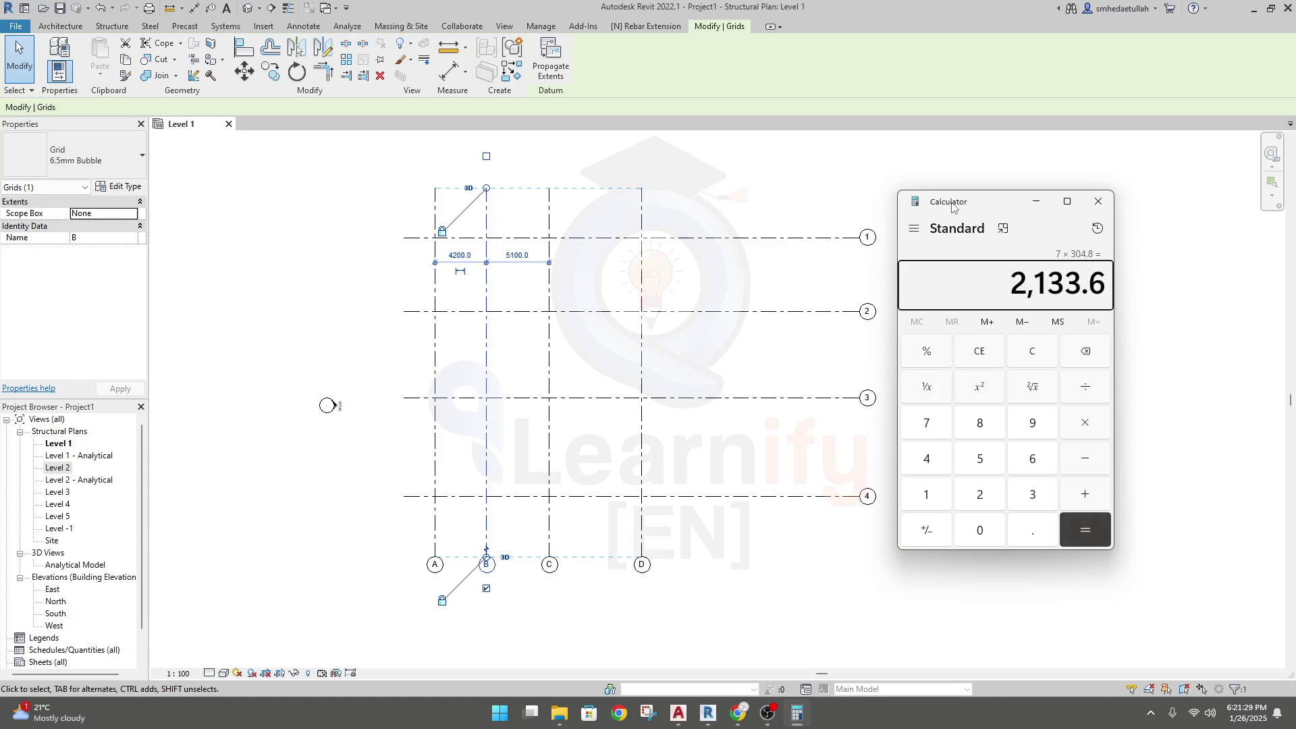
drag(1016, 284, 1046, 288)
click(1050, 286)
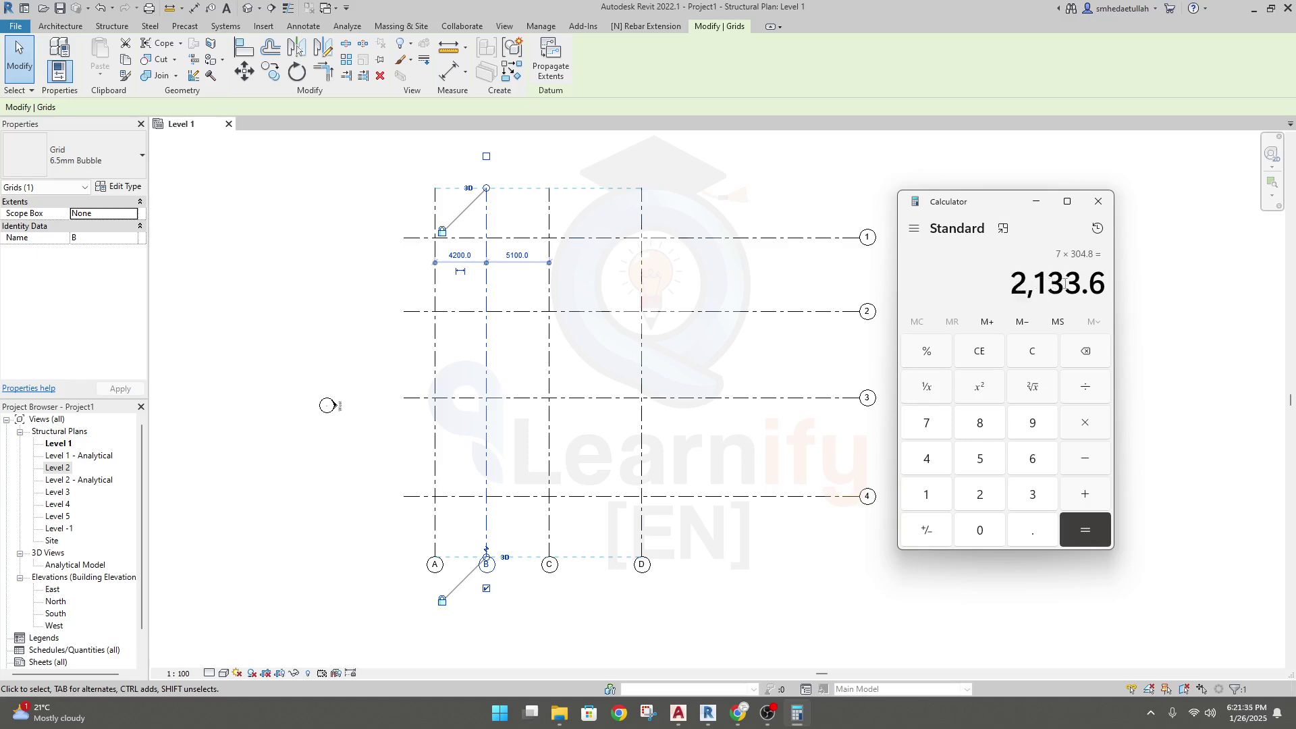
- Set the spacing between grid lines A and B to 3133.6 mm
click(465, 261)
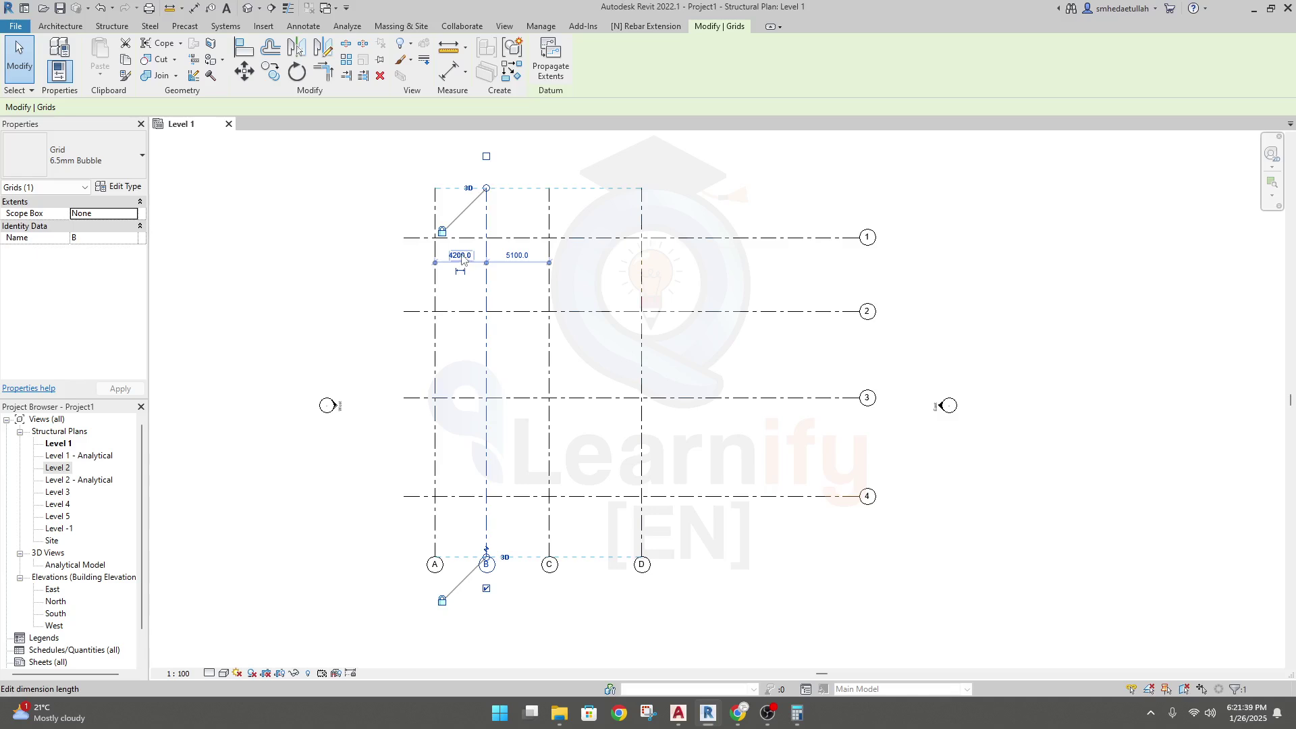
click(462, 254)
text(3133.)
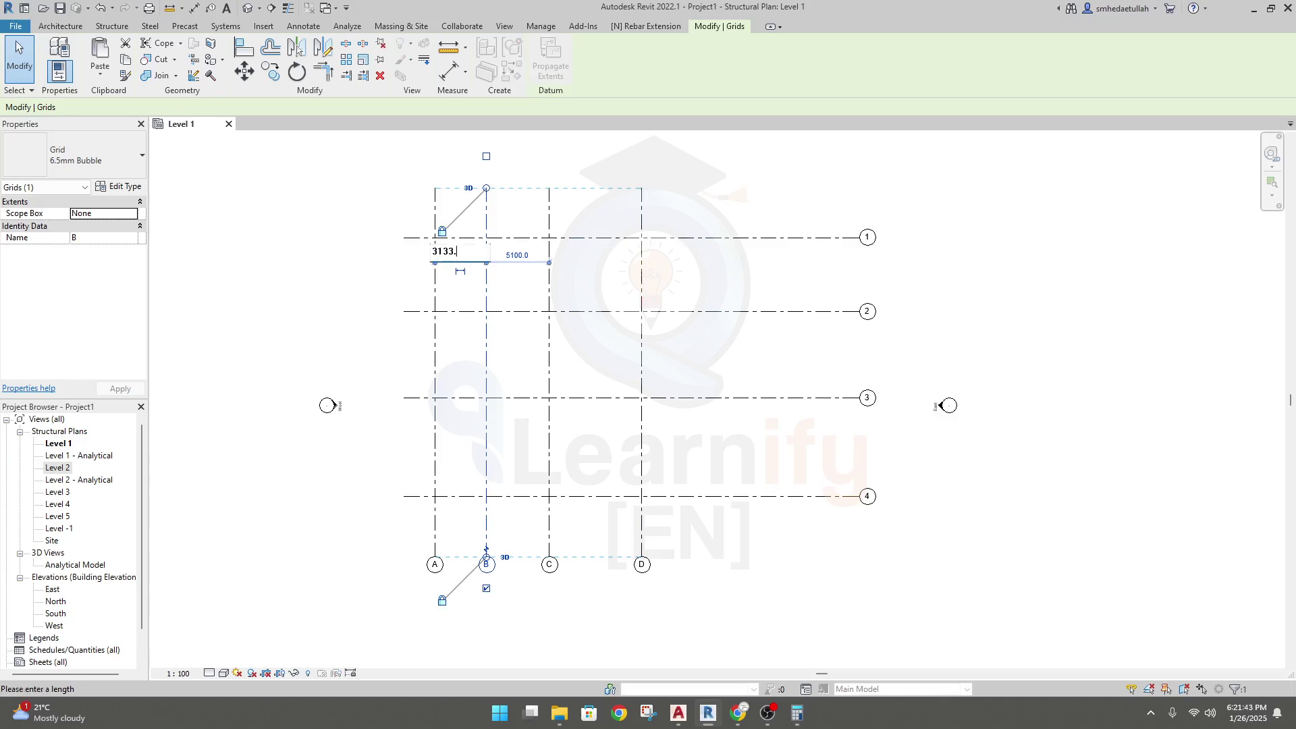
text(6)
key(Return)
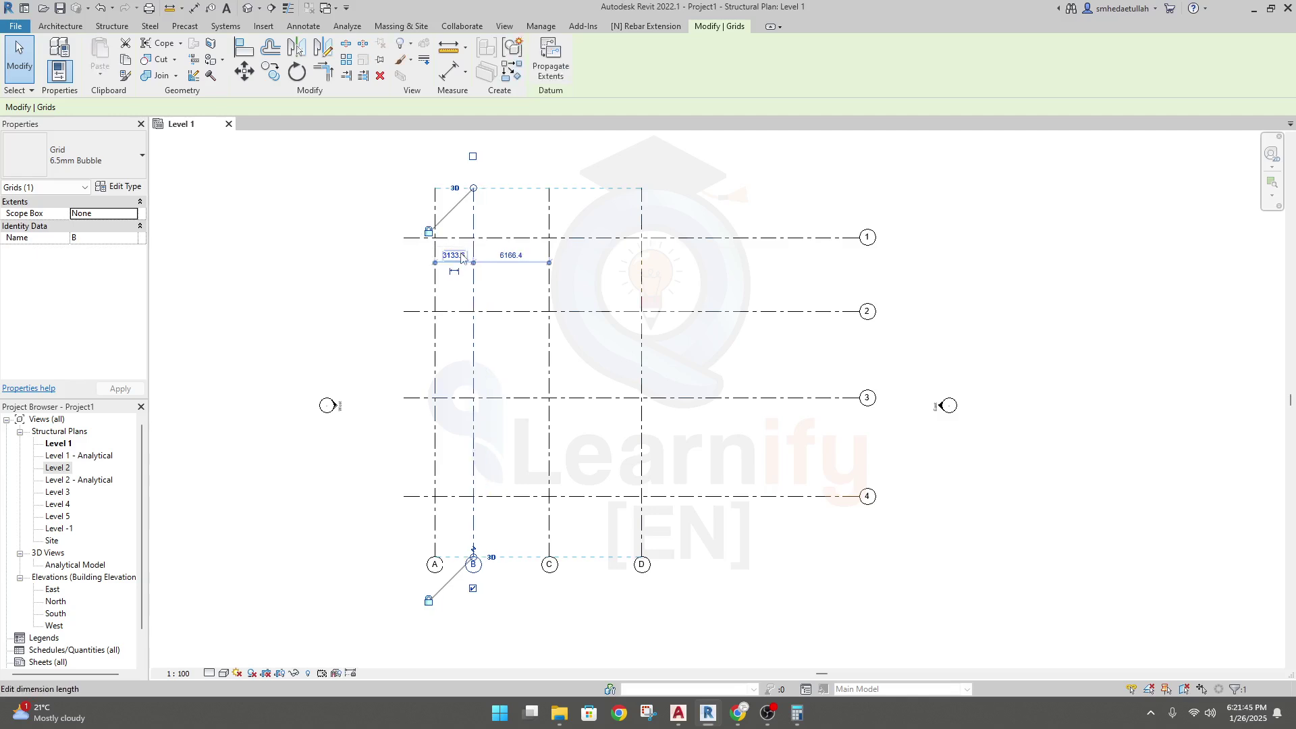
- Recheck the Calculator result and correct the spacing between grid lines A and B to 2133.6 mm
click(797, 713)
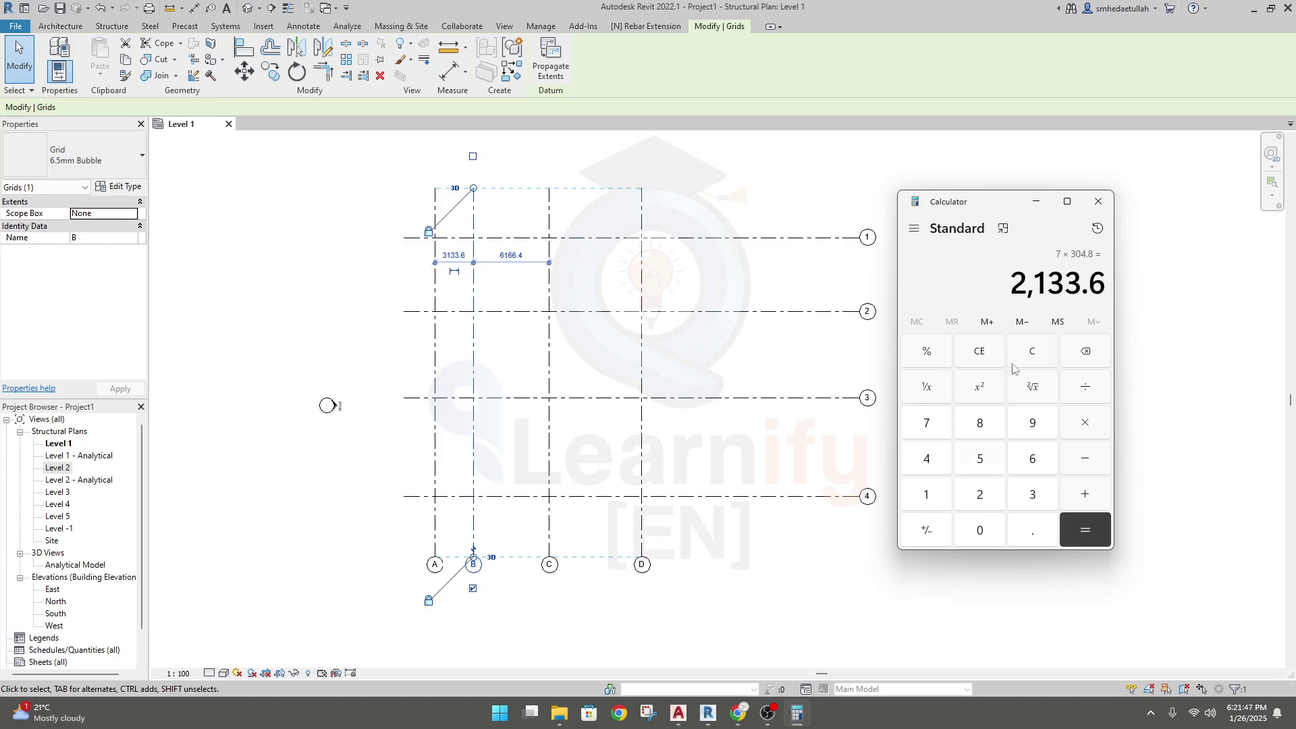
click(447, 266)
click(454, 255)
click(426, 252)
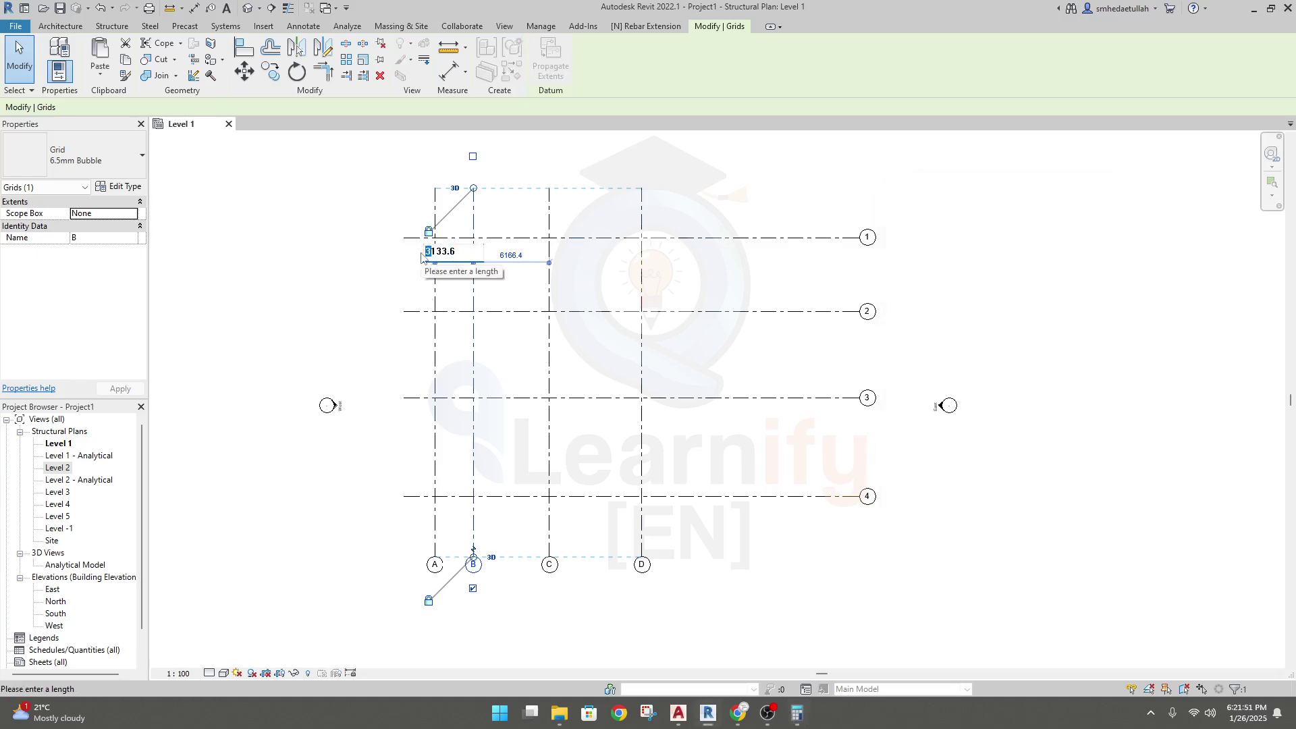
text(2)
key(Return)
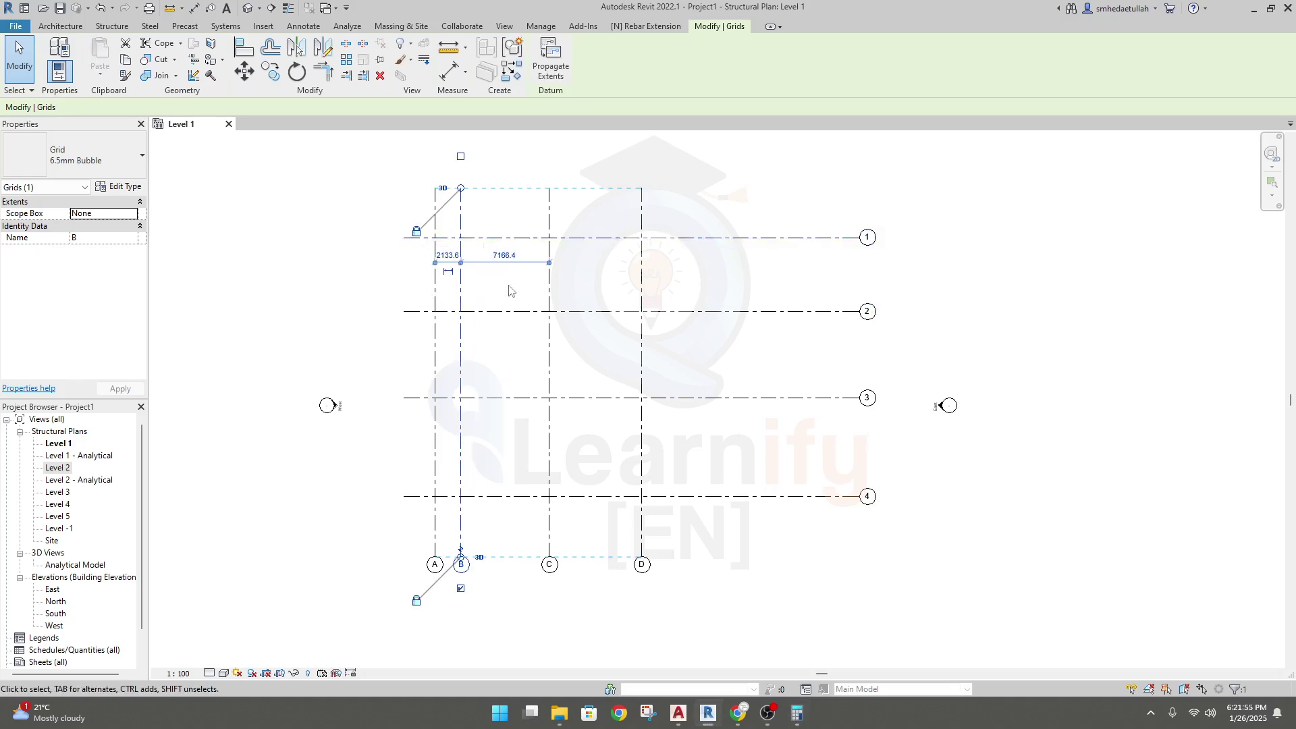
- Select grid line C instead of B and switch to AutoCAD to check the next column spacing dimension
key(Escape)
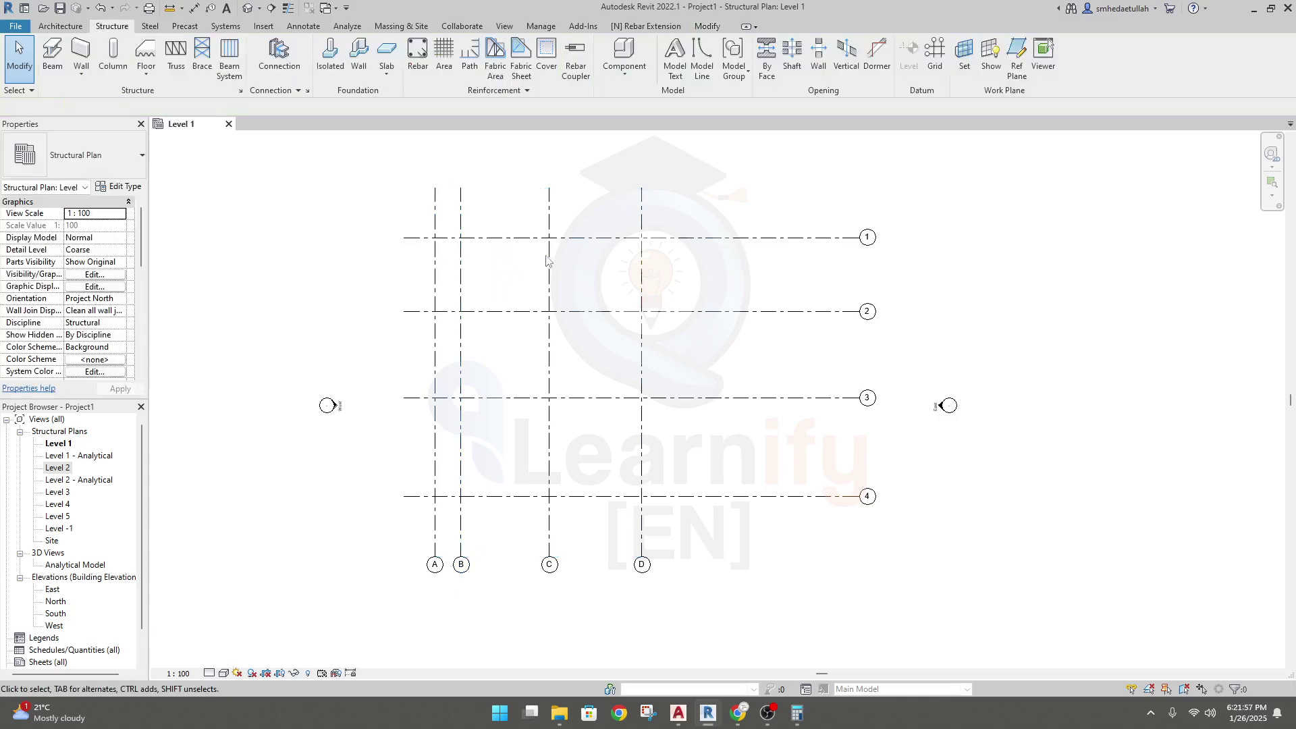
click(550, 280)
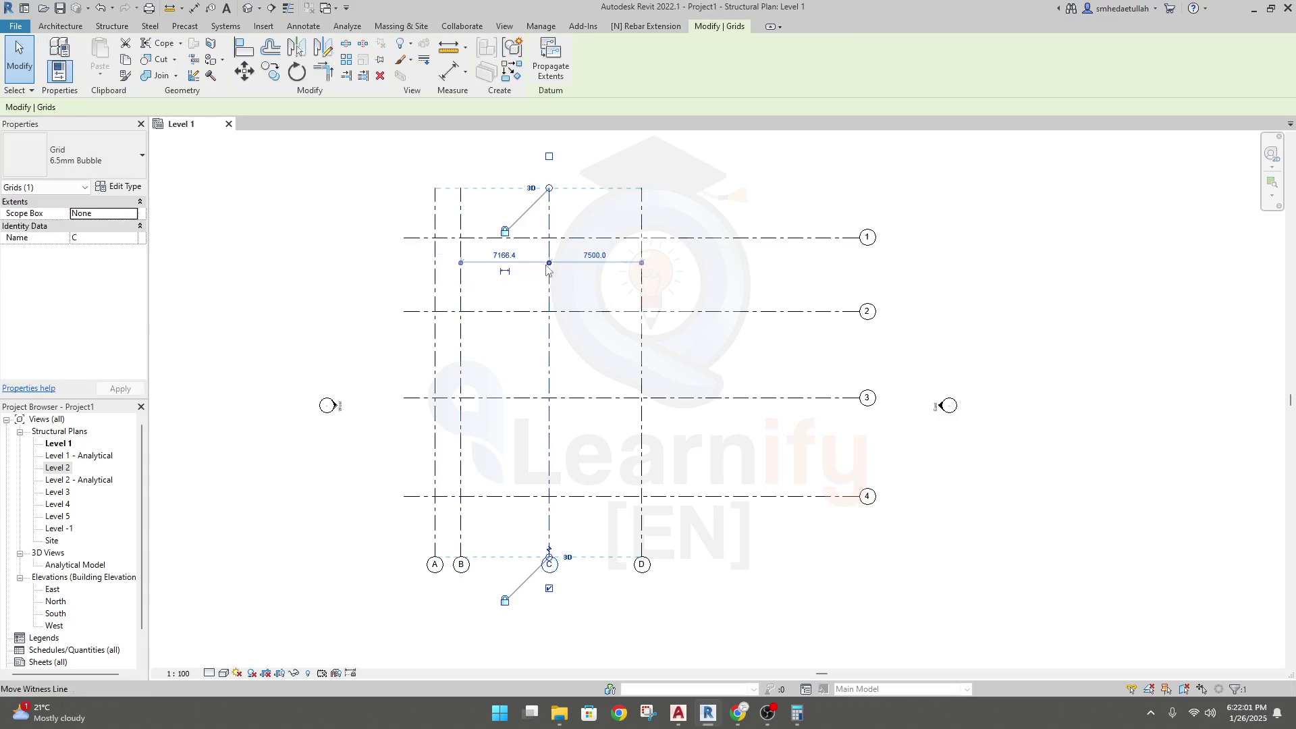
click(677, 713)
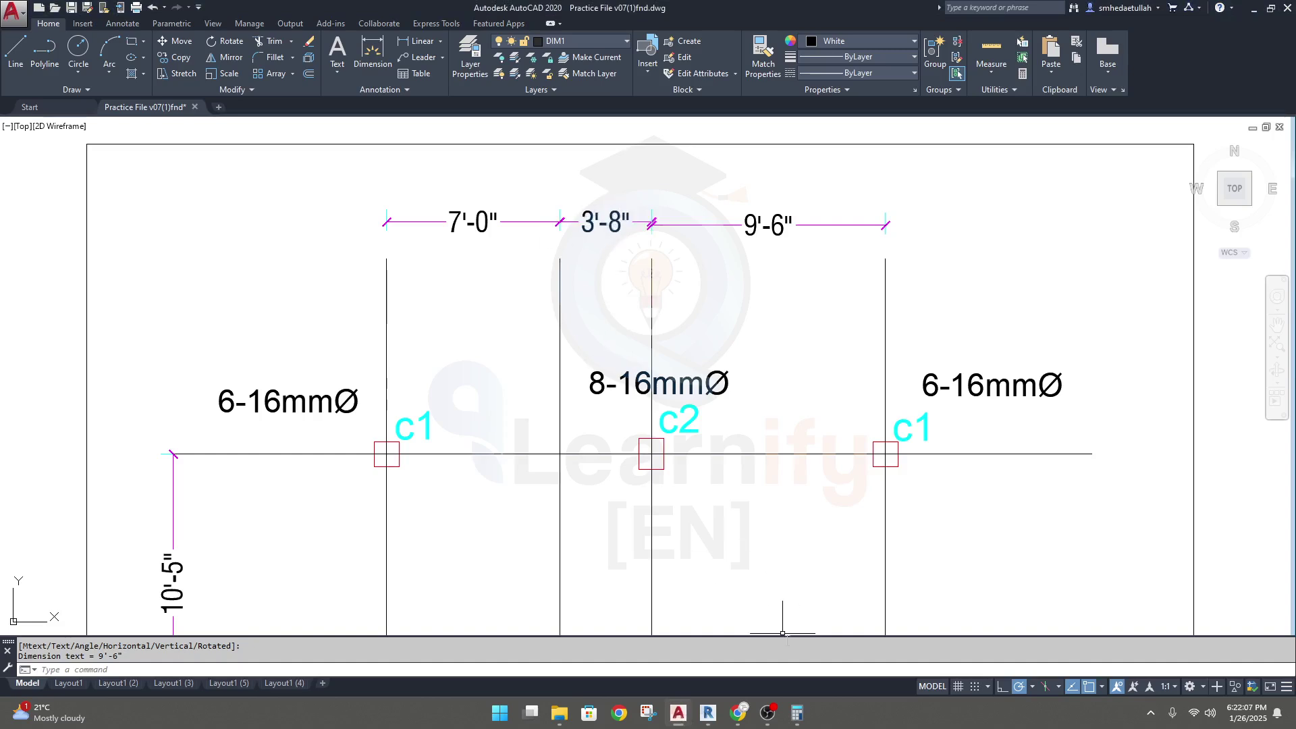
- Convert the 3'-8" spacing to millimetres in Calculator by computing 8 ÷ 12, adding 3 and multiplying by 304.8
click(797, 719)
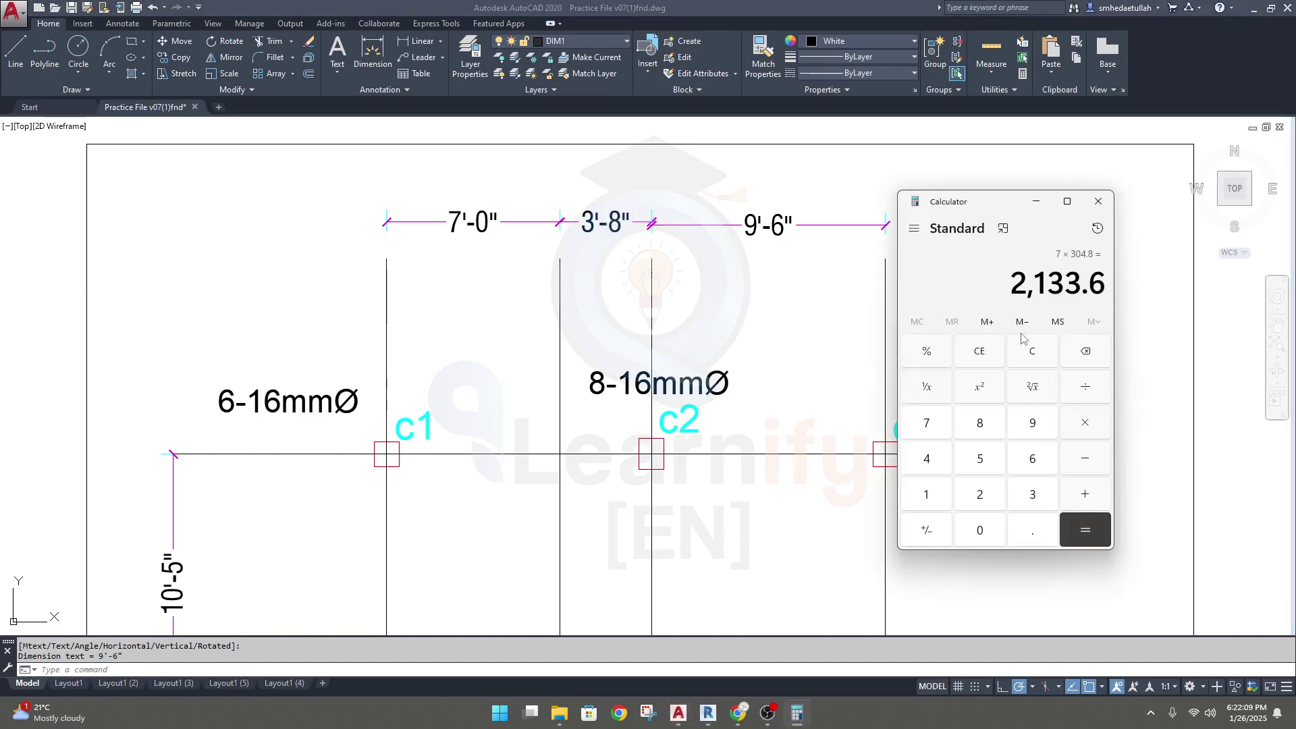
text(8 ÷ )
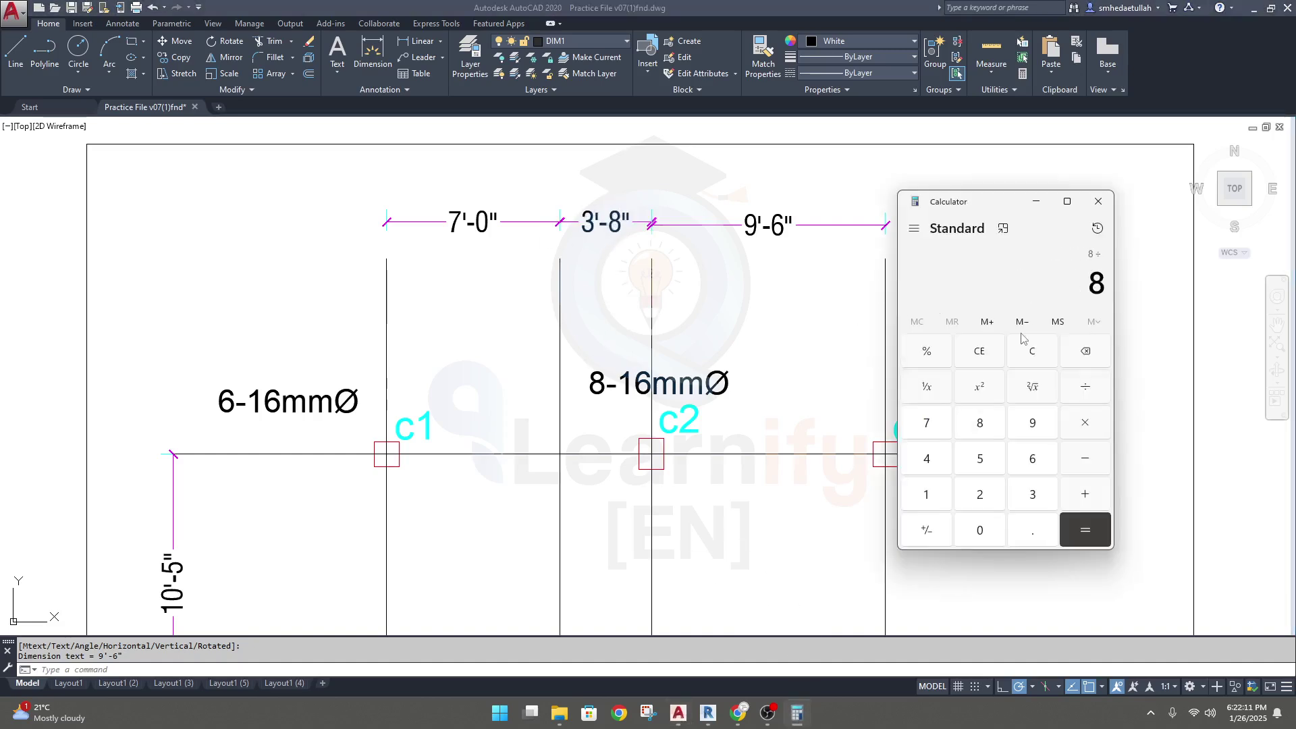
text(12)
key(Return)
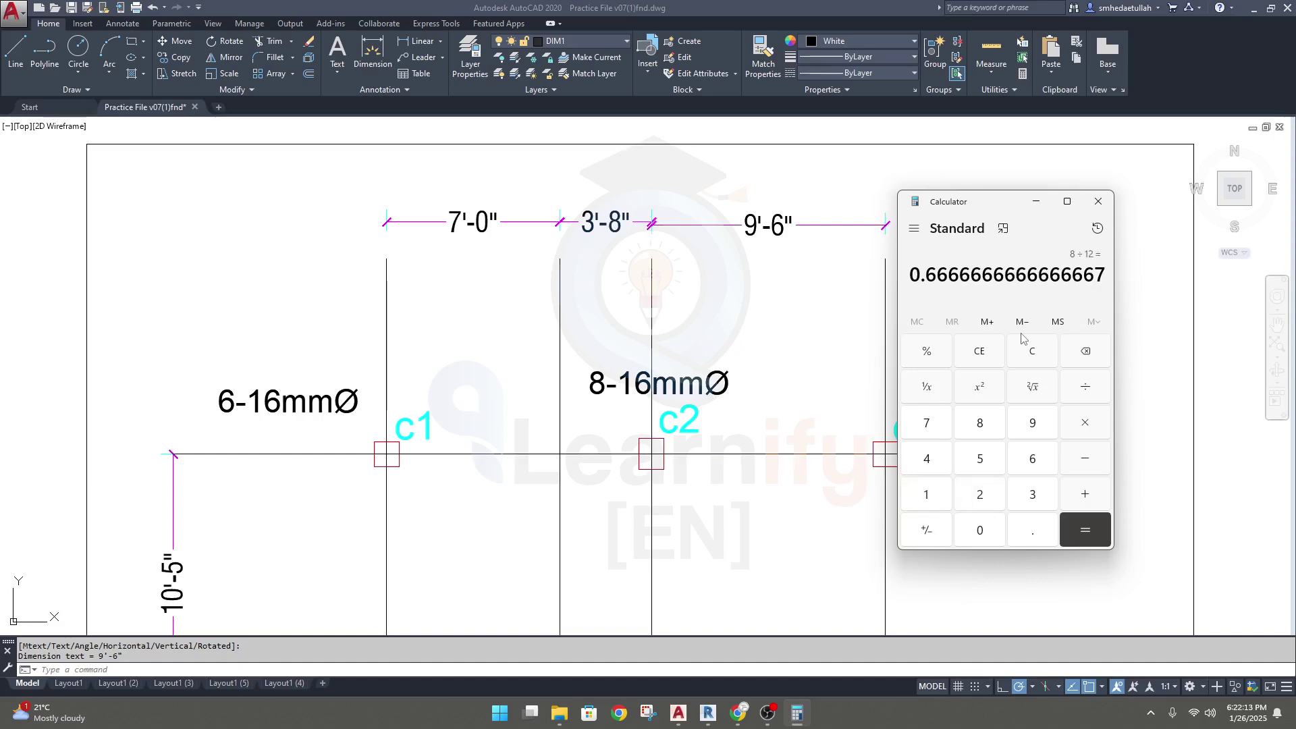
key(plus)
text(3)
key(Return)
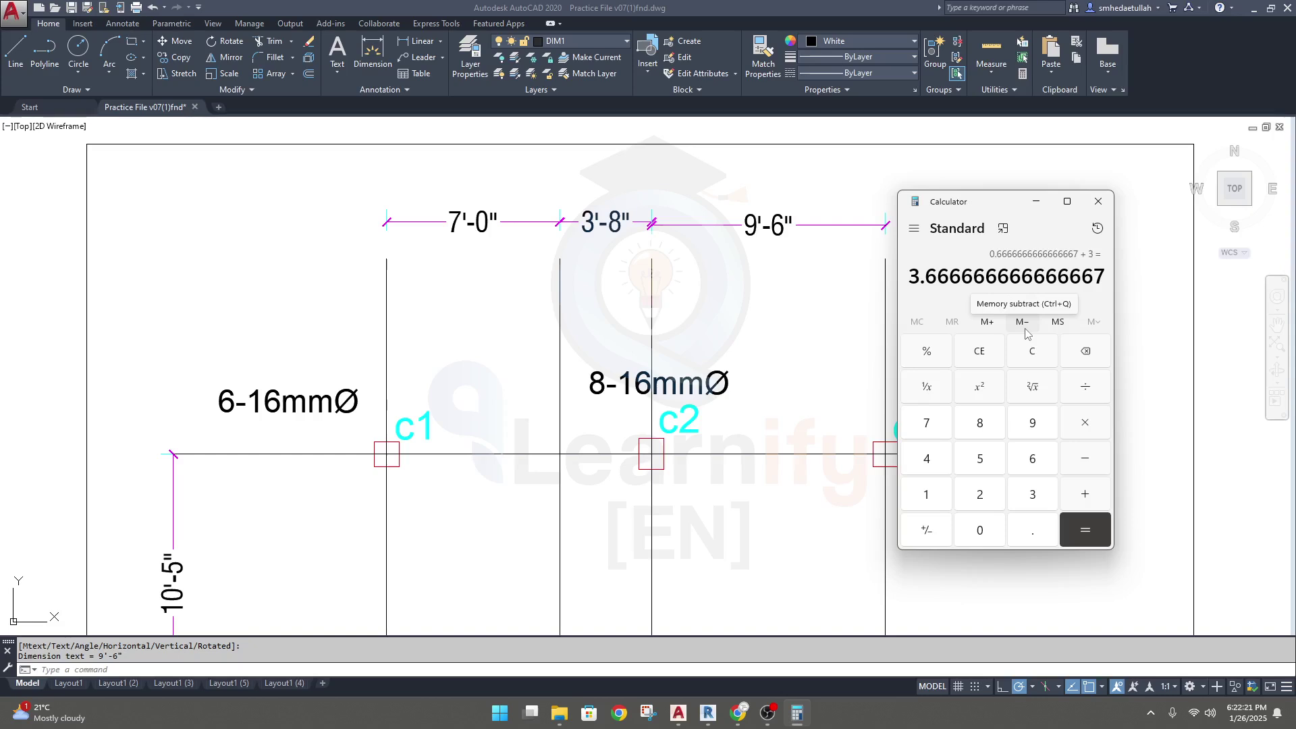
key(asterisk)
text(304.8)
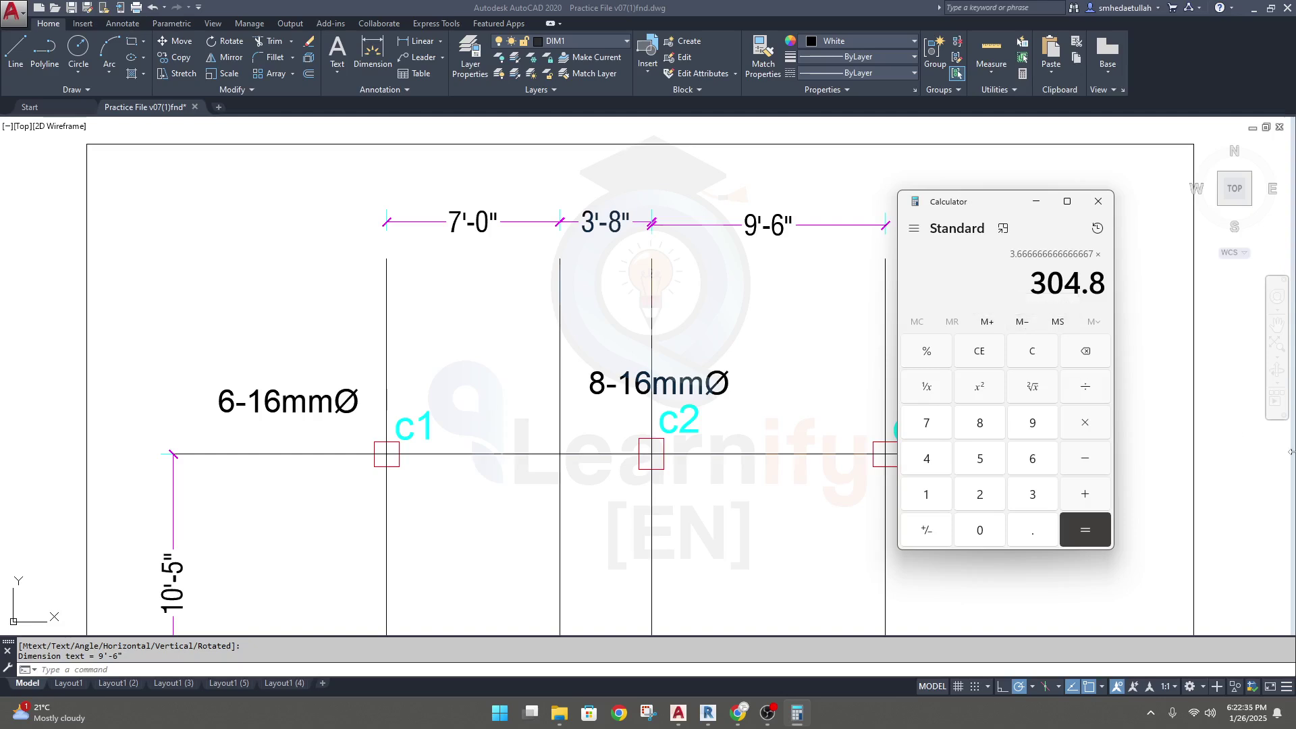
click(1085, 530)
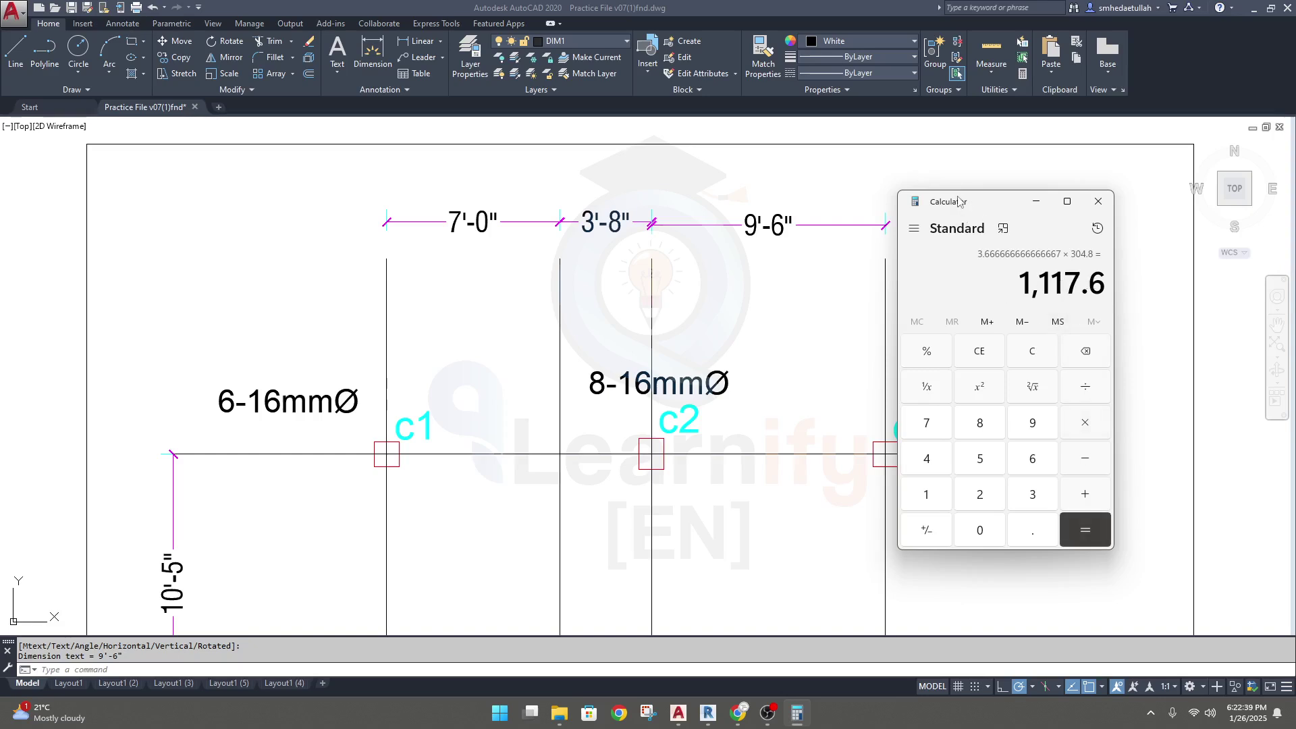
drag(960, 197, 986, 192)
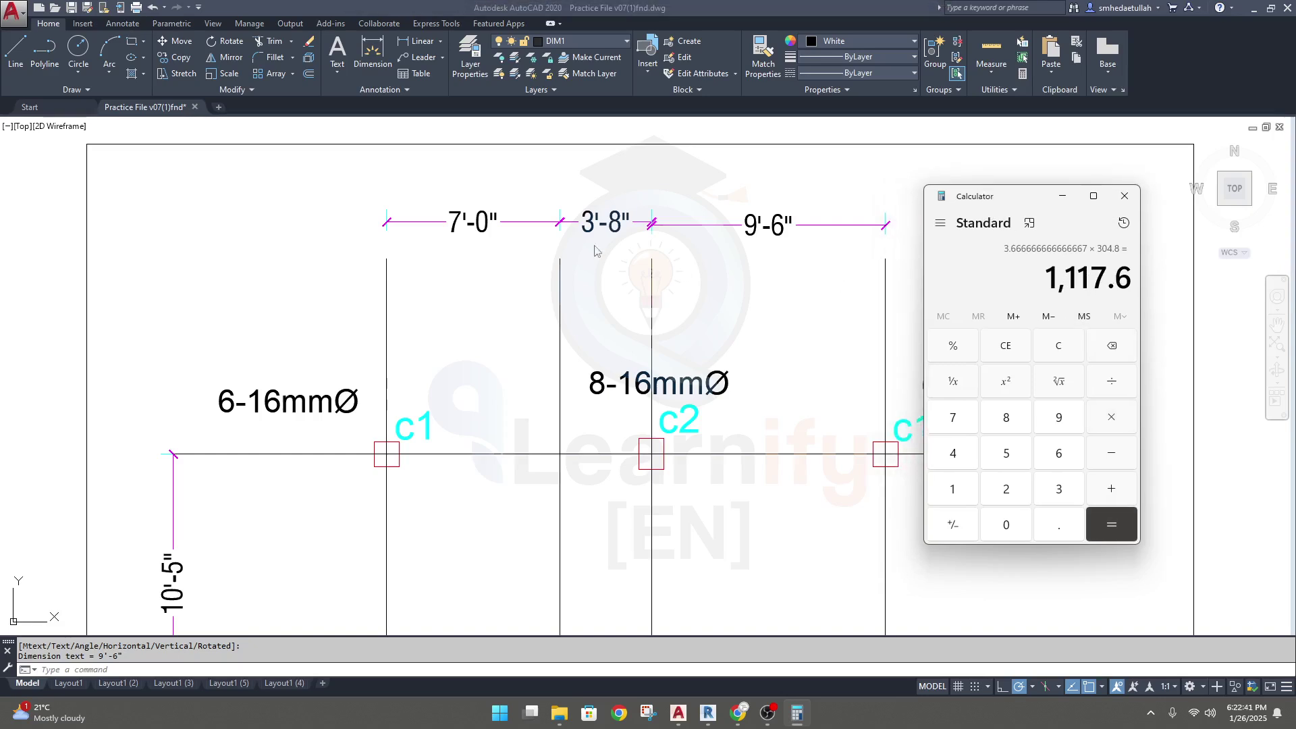
- Return to Revit, dismiss the message notification and set the spacing between grid lines B and C to 1117.6 mm
click(712, 719)
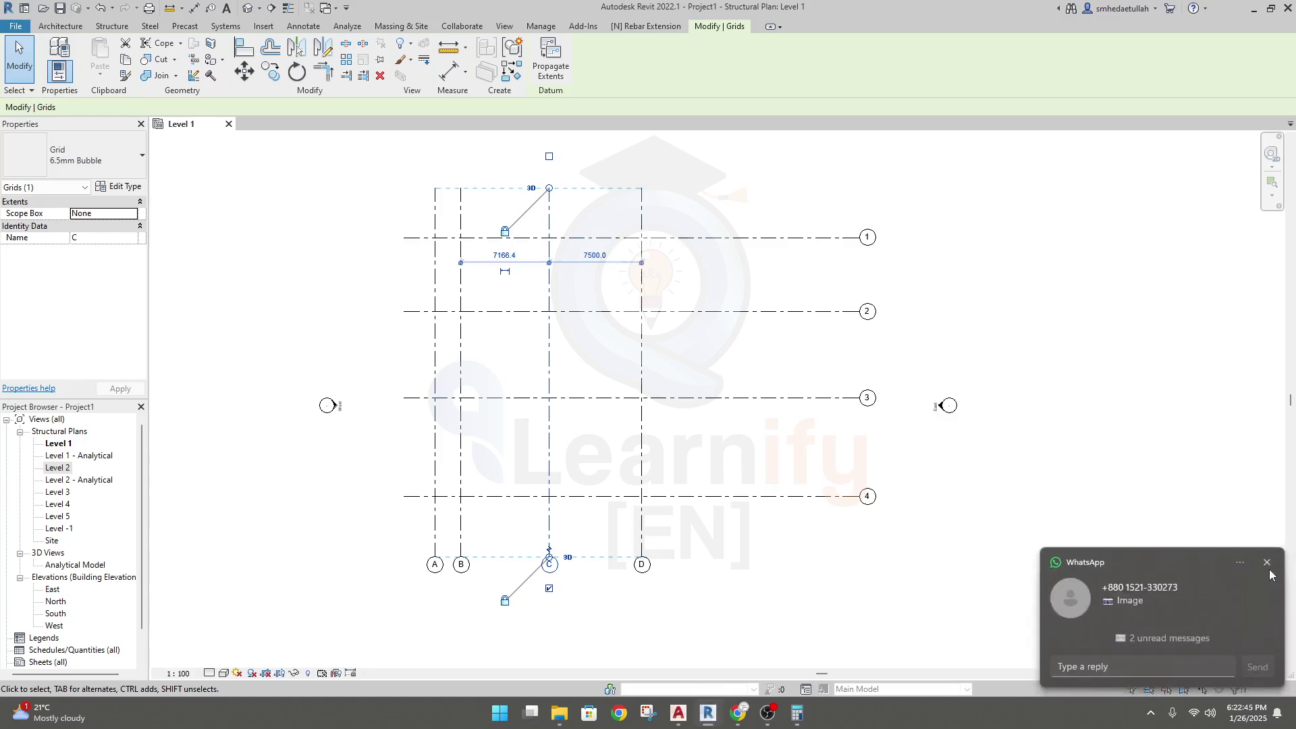
click(1267, 563)
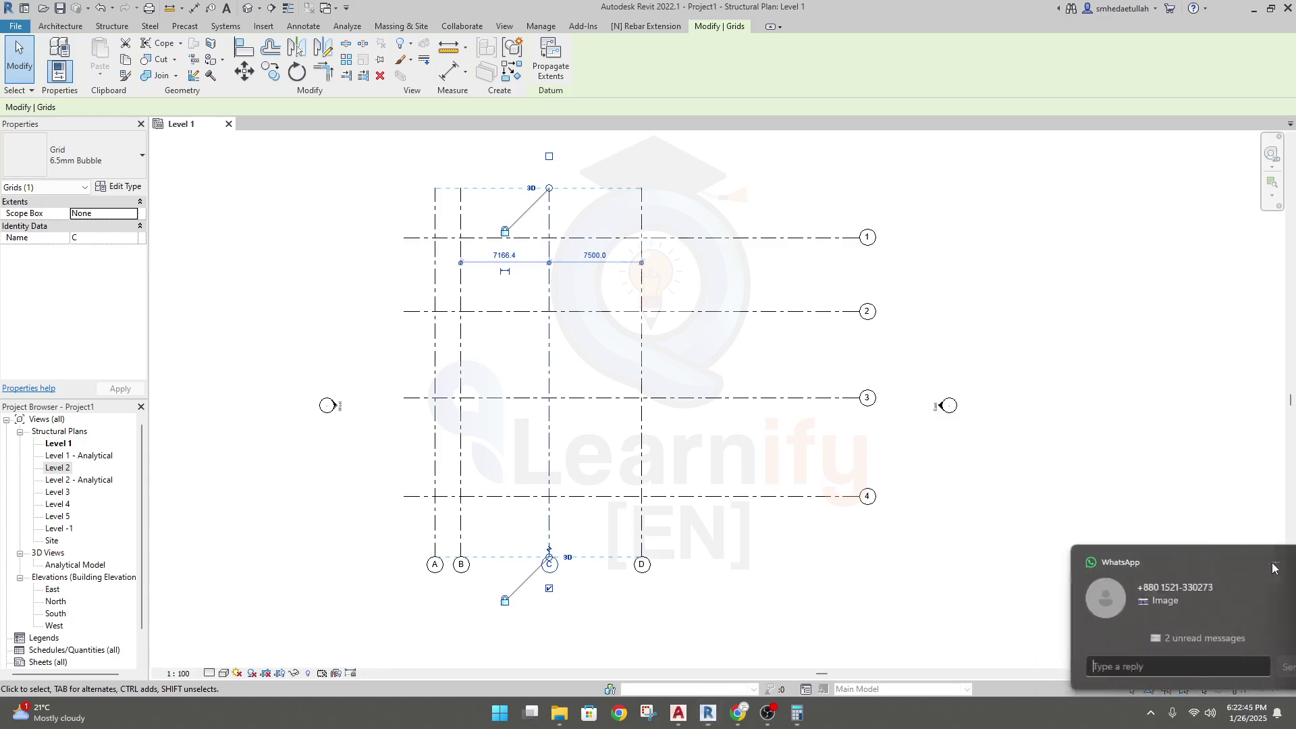
click(506, 257)
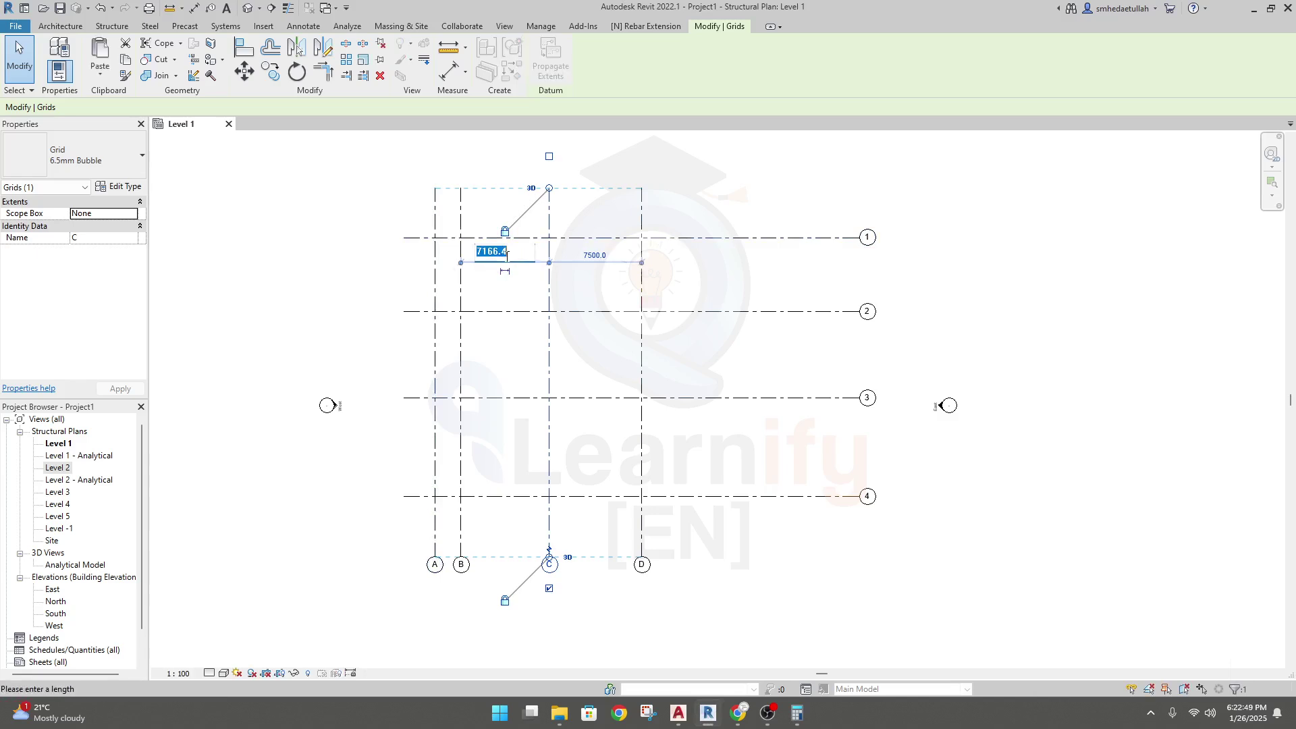
text(1117.6)
key(Return)
scroll(493, 274, up, 2)
scroll(483, 284, down, 2)
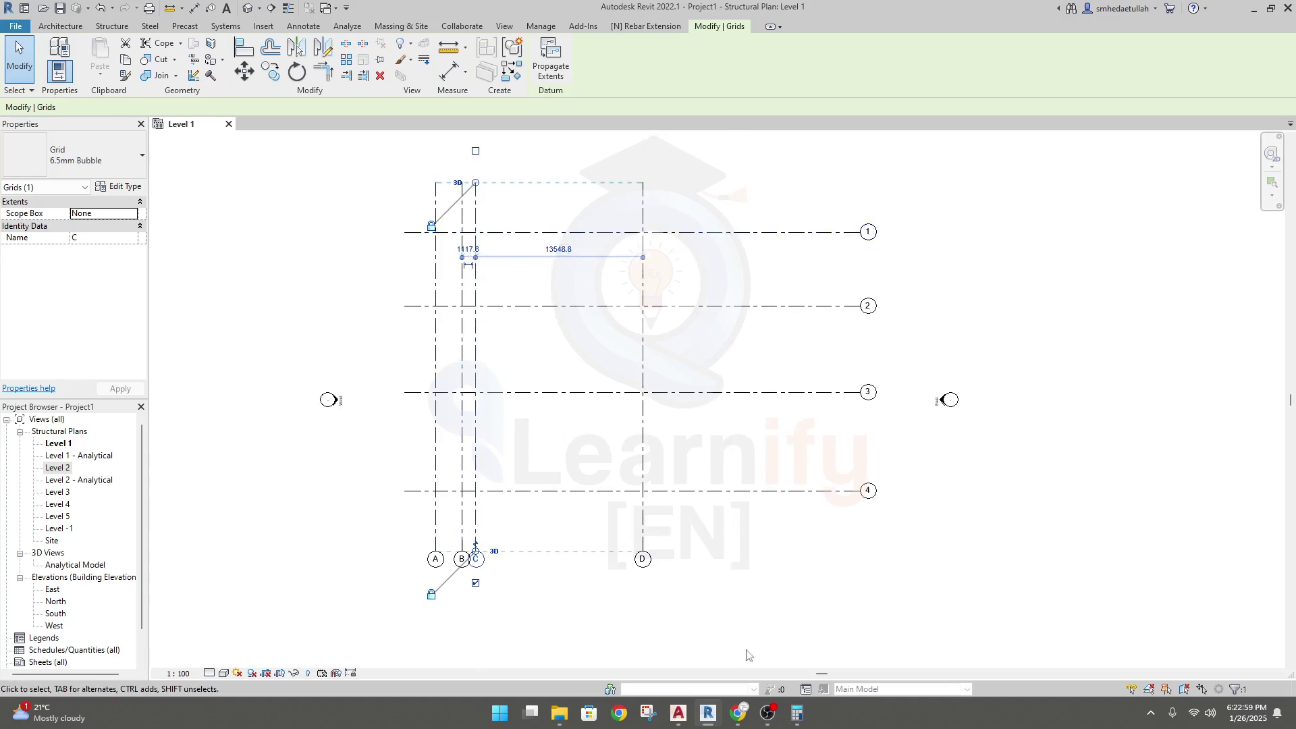
- Check the 9'-6" spacing in AutoCAD and convert it to millimetres in Calculator by computing 9.5 × 304.8
click(678, 712)
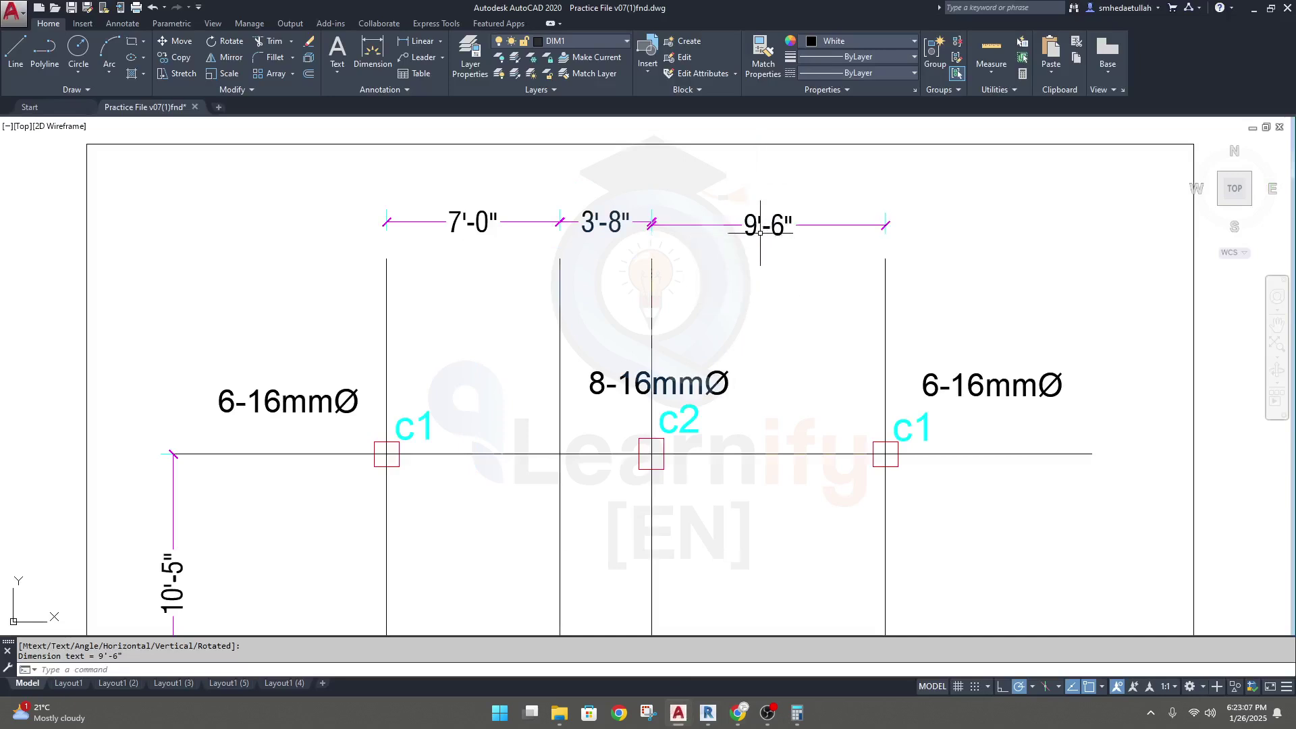
click(797, 713)
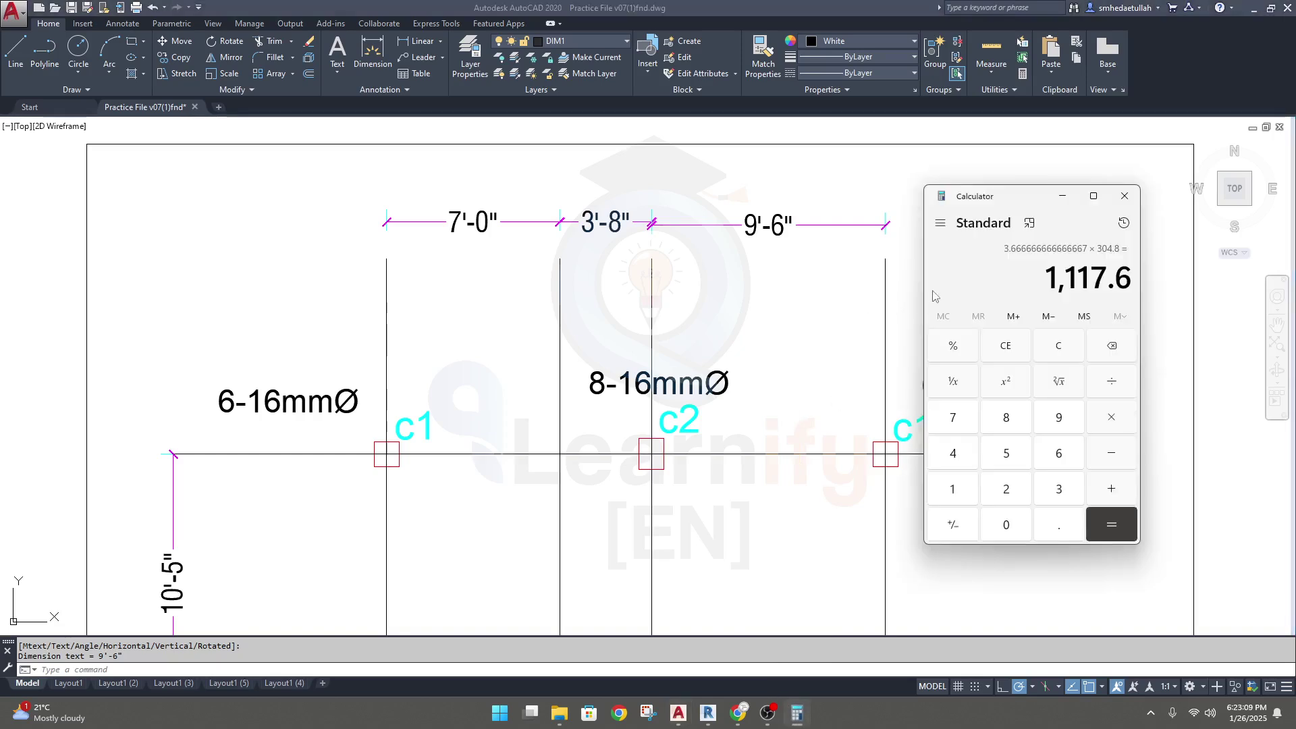
text(9.5 × )
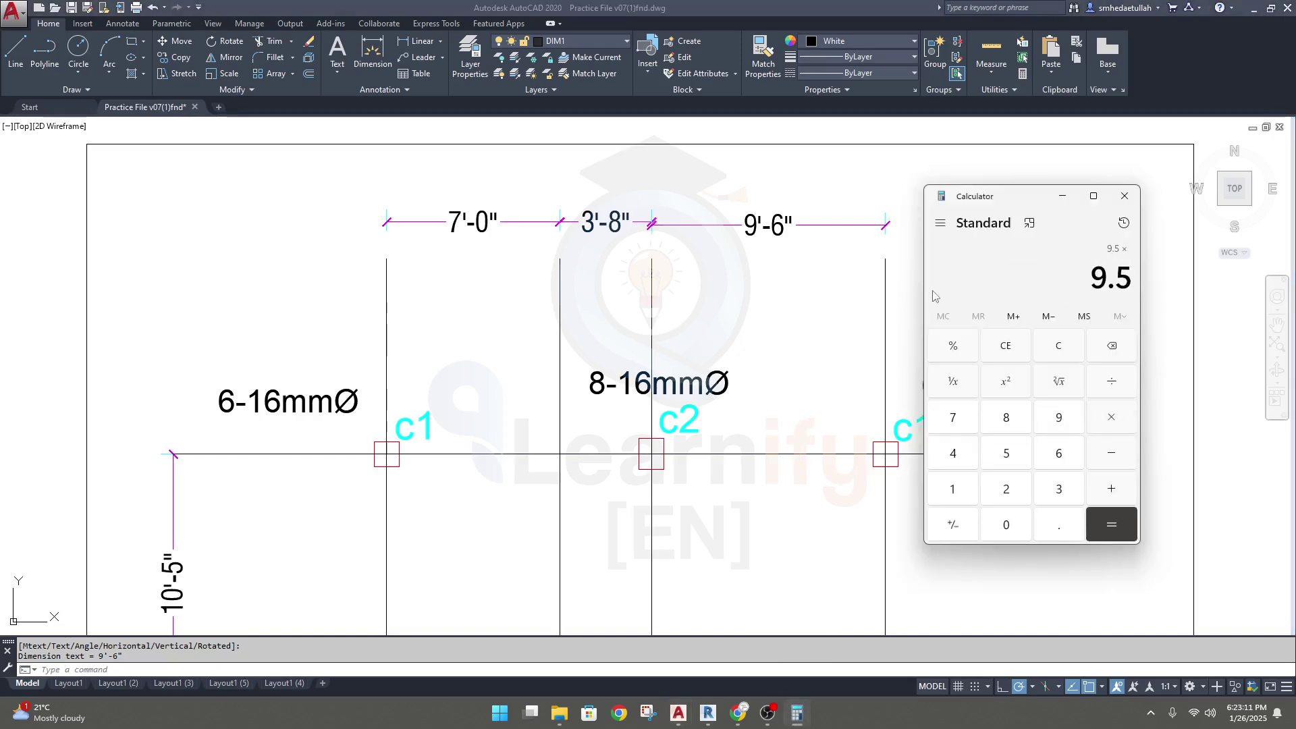
text(304.8)
key(Return)
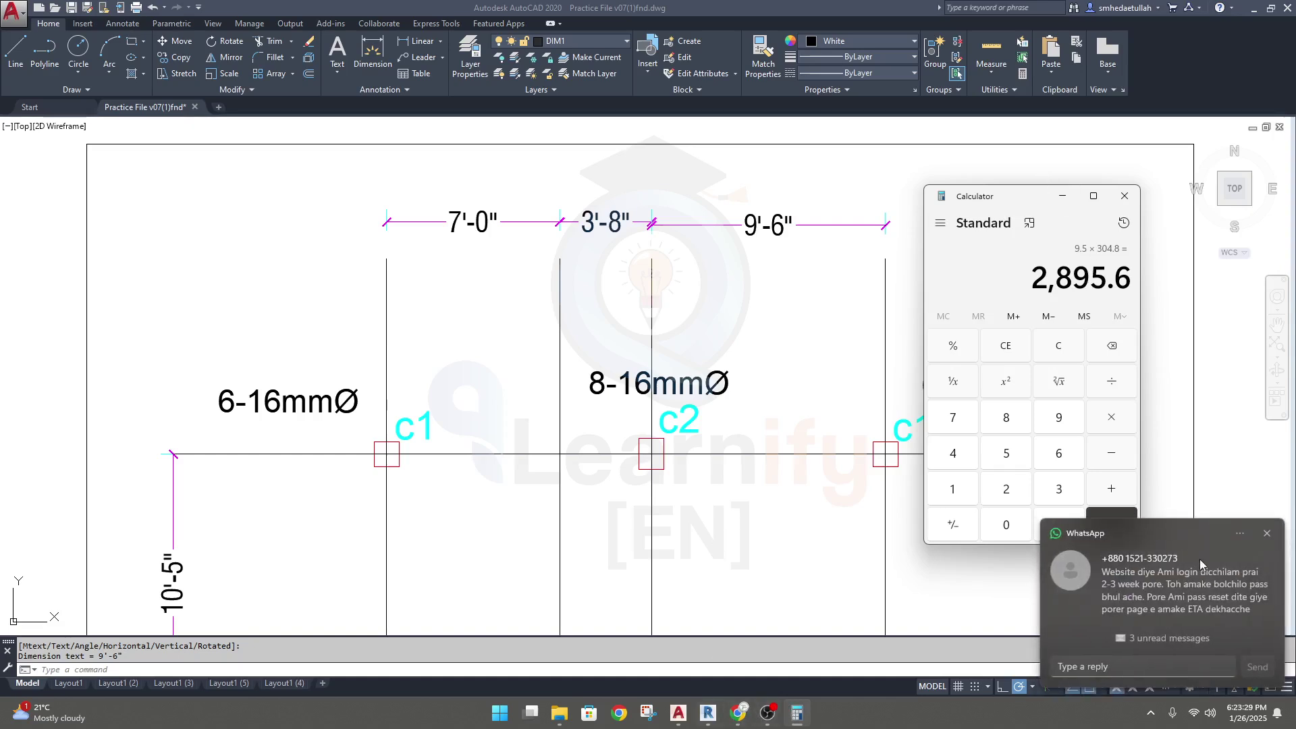
click(1268, 533)
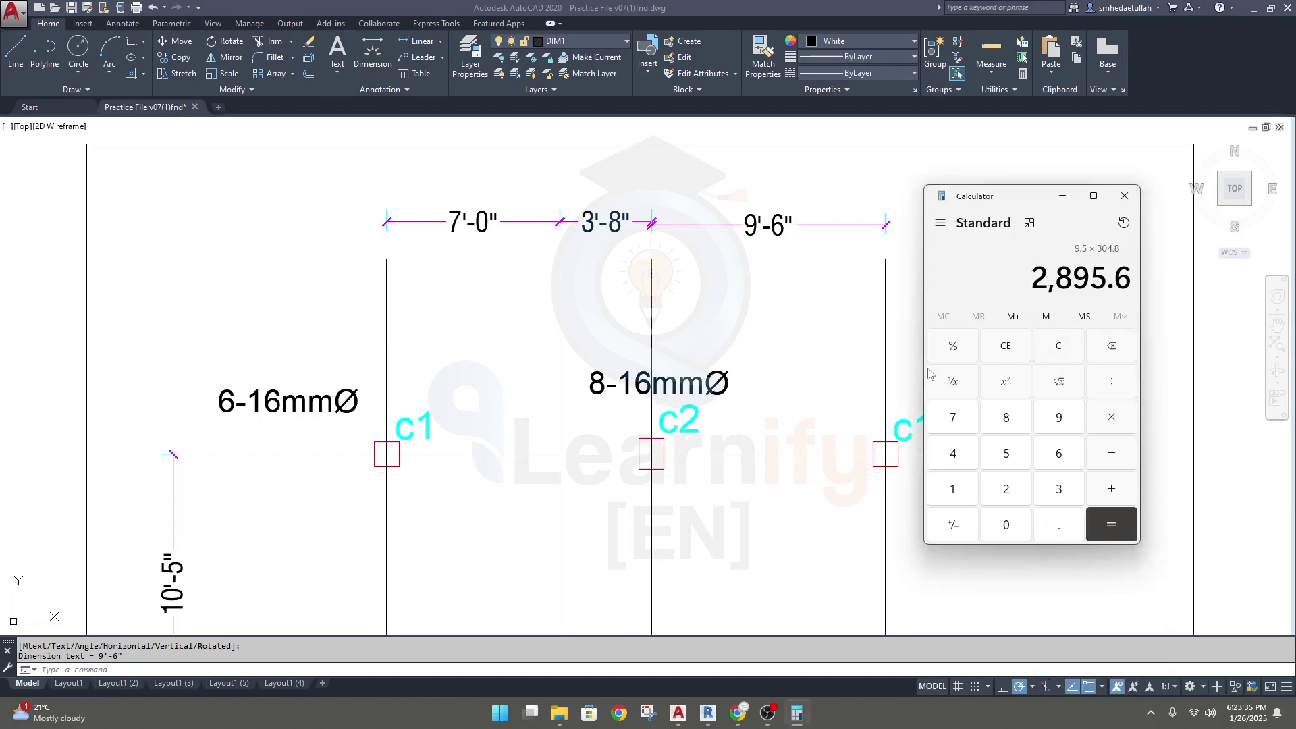
- Switch to Revit, try setting the C–D spacing to 2895.6 mm with grid line C selected, and undo that change
mouse_move(707, 713)
click(699, 657)
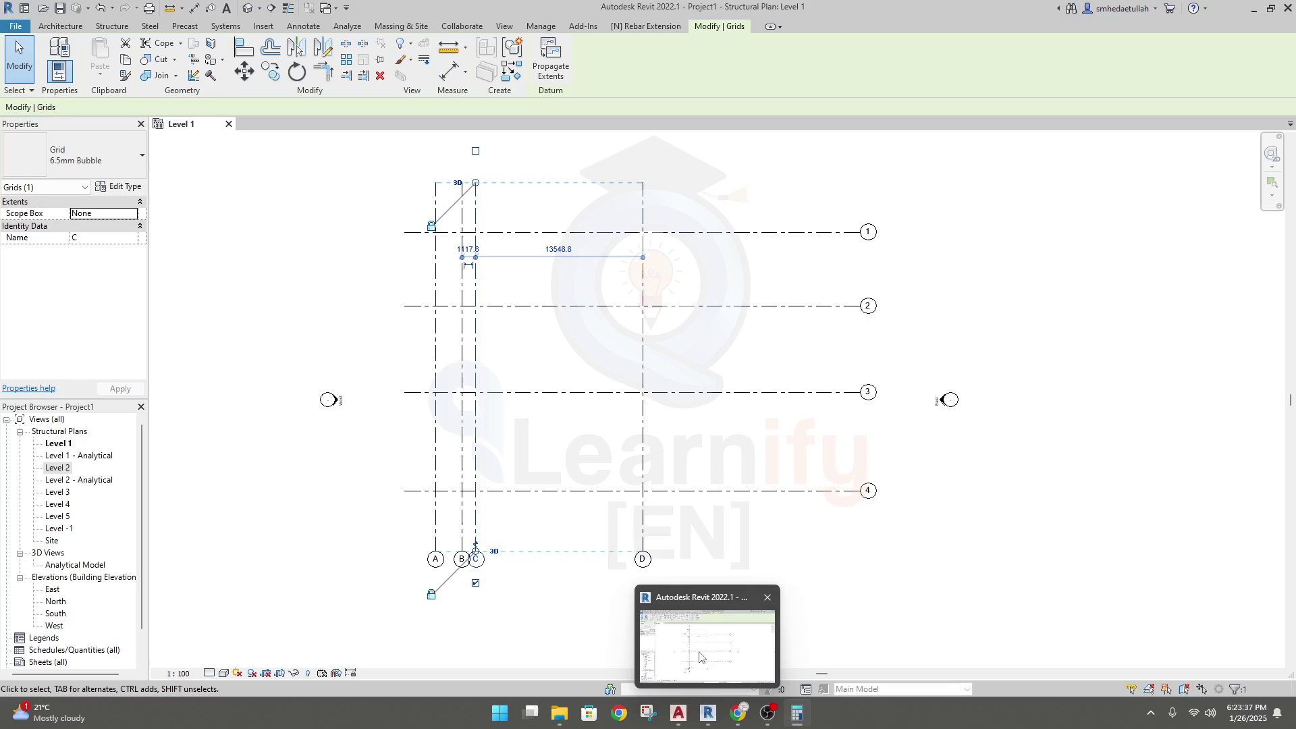
click(797, 713)
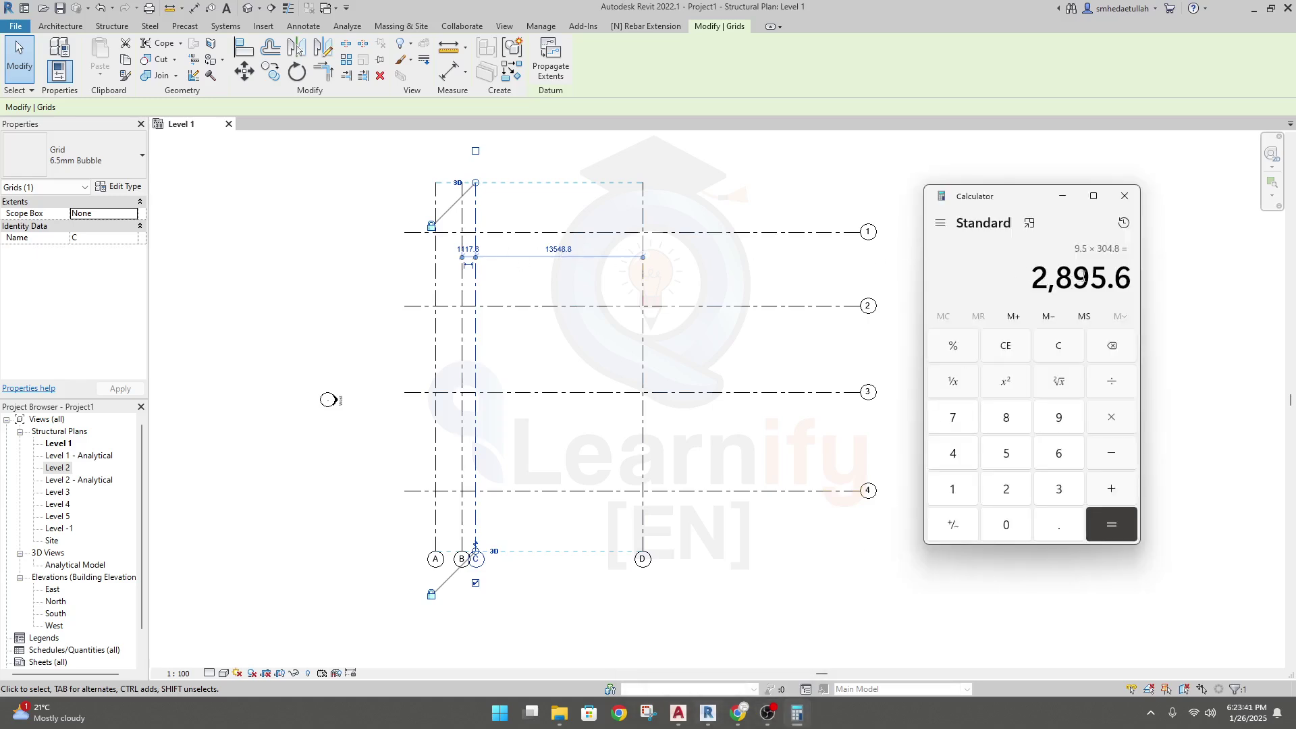
click(561, 254)
click(564, 250)
text(2895.6)
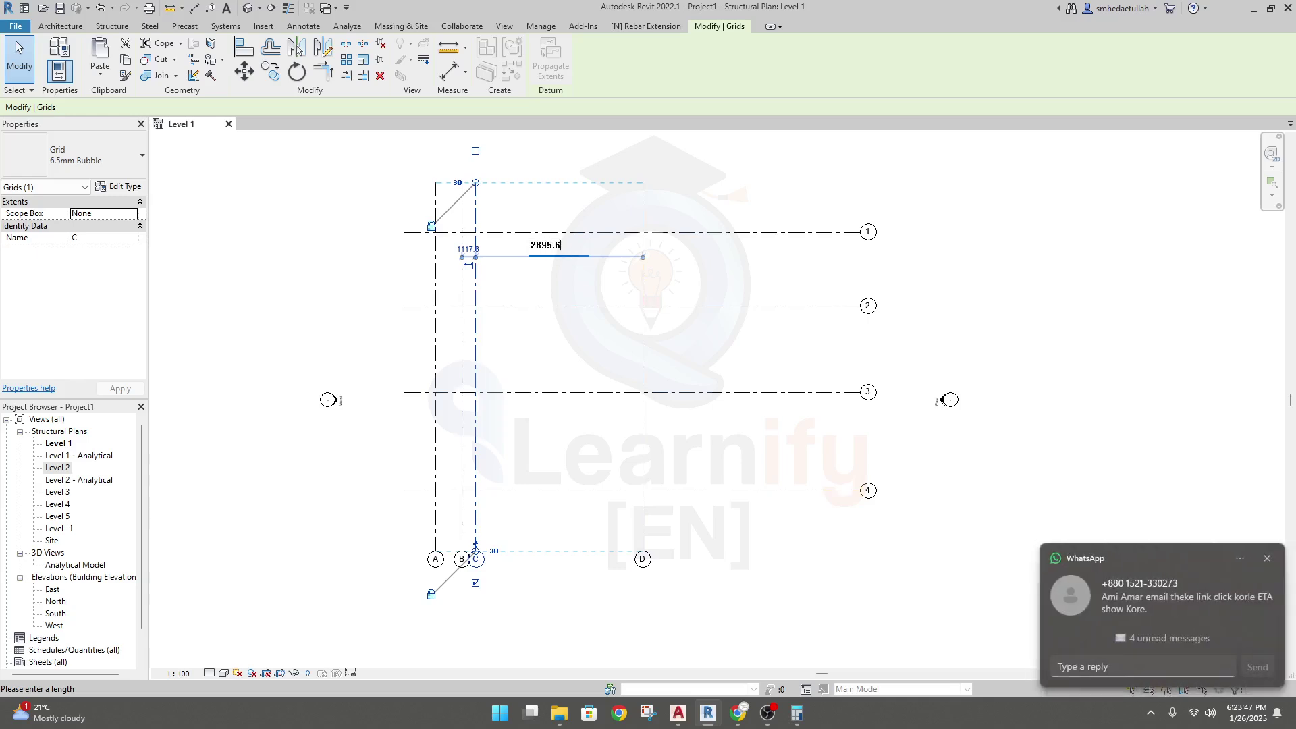
key(Return)
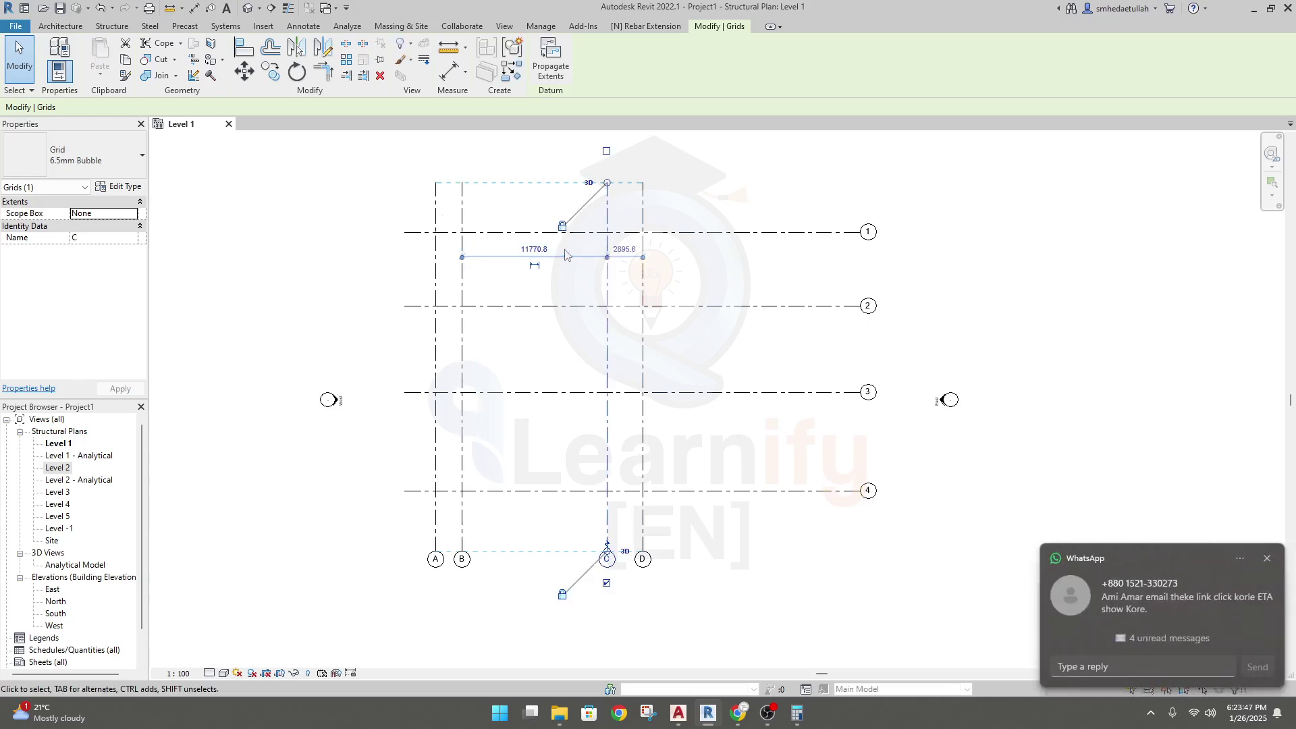
click(1267, 560)
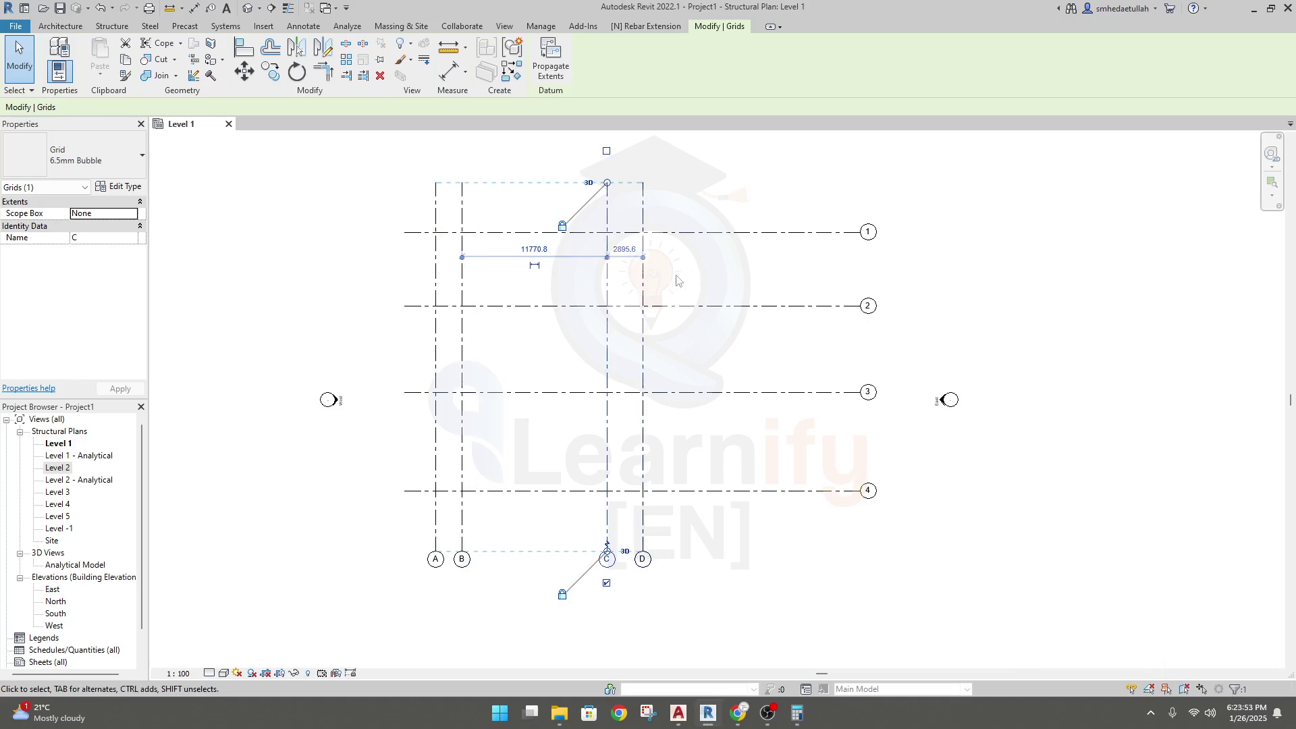
key(ctrl+z)
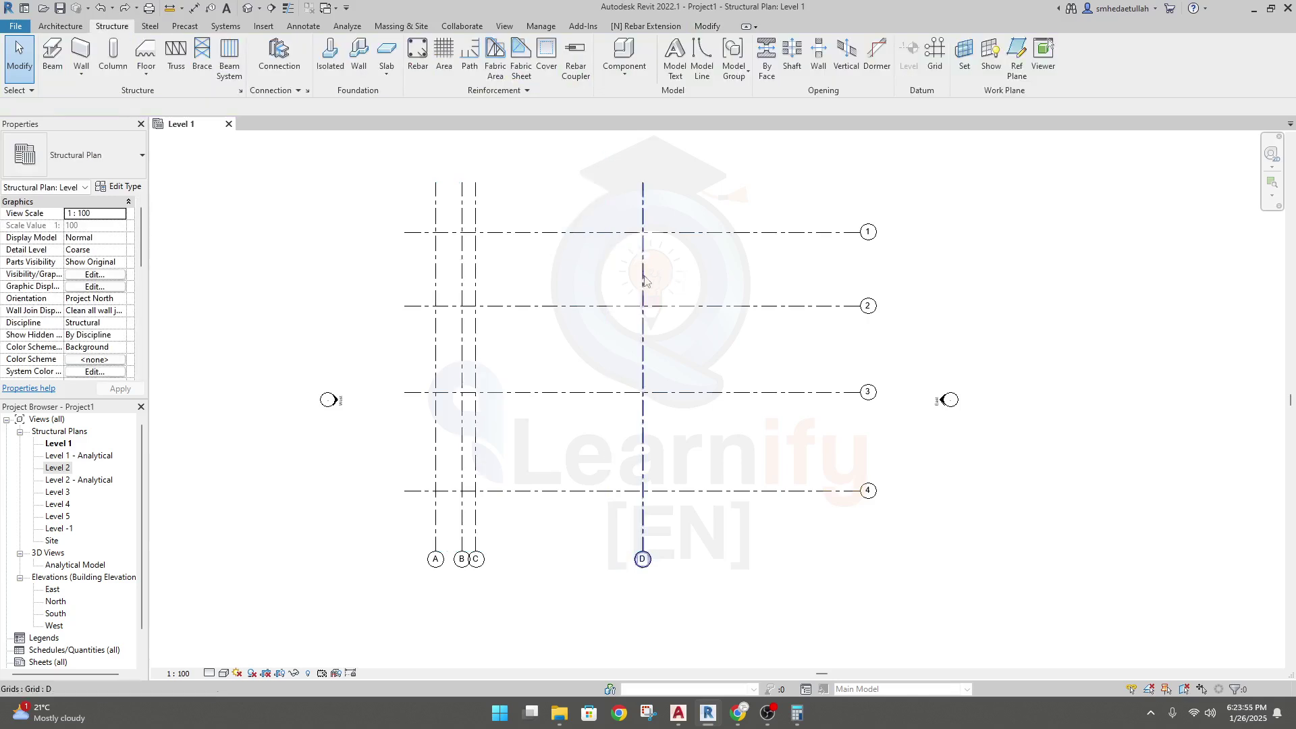
- Select grid line D and set its spacing from grid line C to 2895.6 mm
click(643, 280)
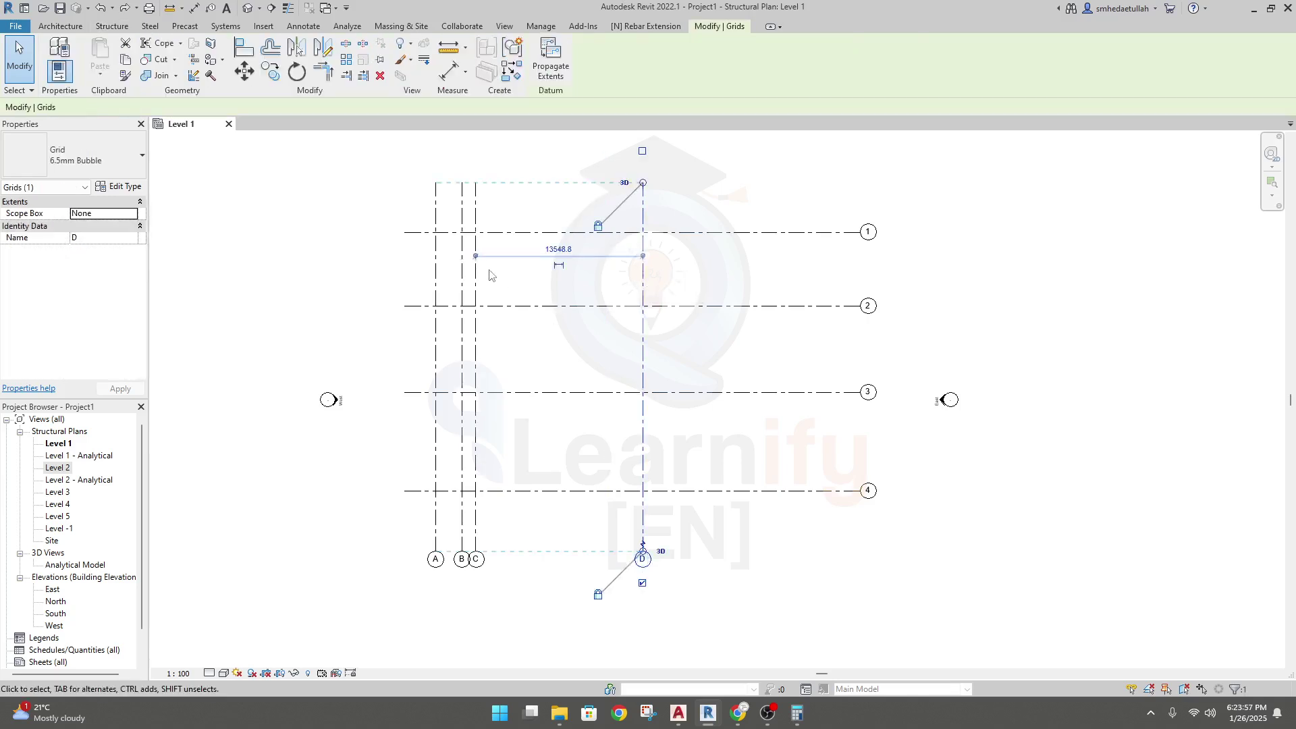
click(560, 249)
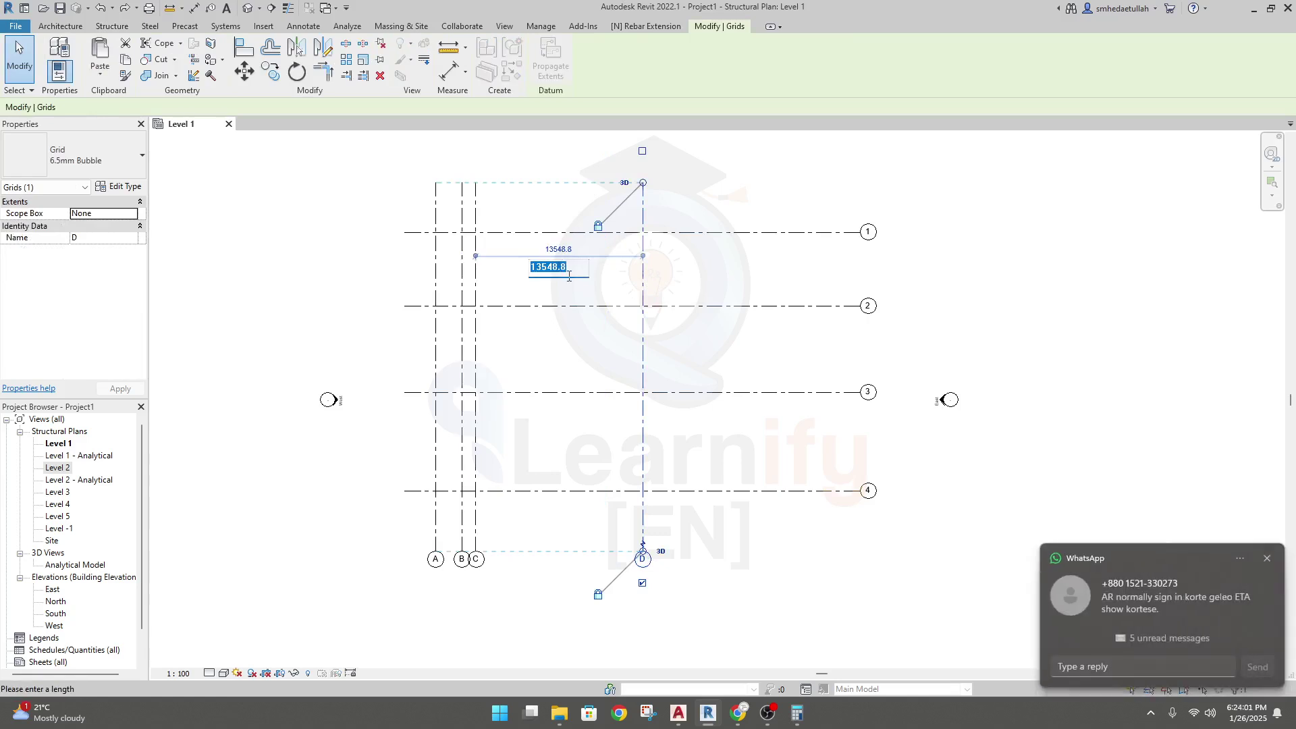
click(1268, 559)
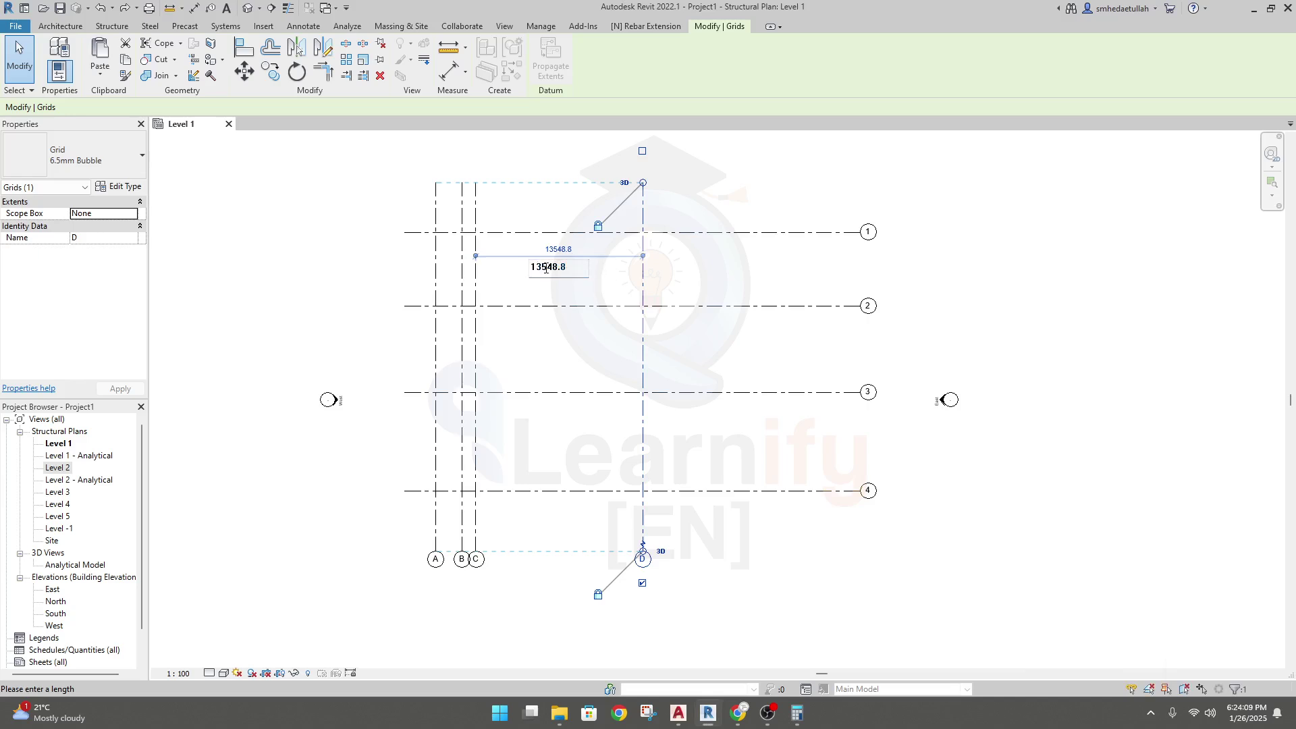
click(797, 714)
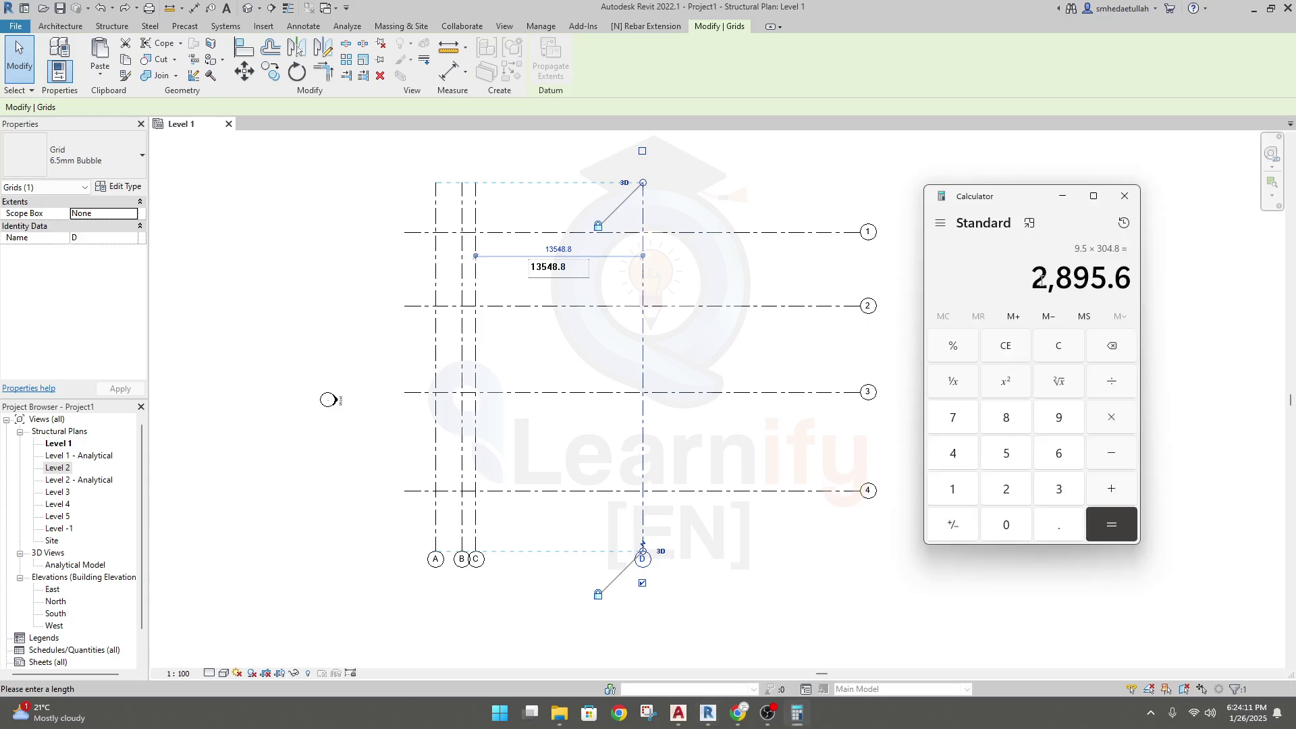
click(565, 266)
drag(568, 266, 493, 270)
text(2895)
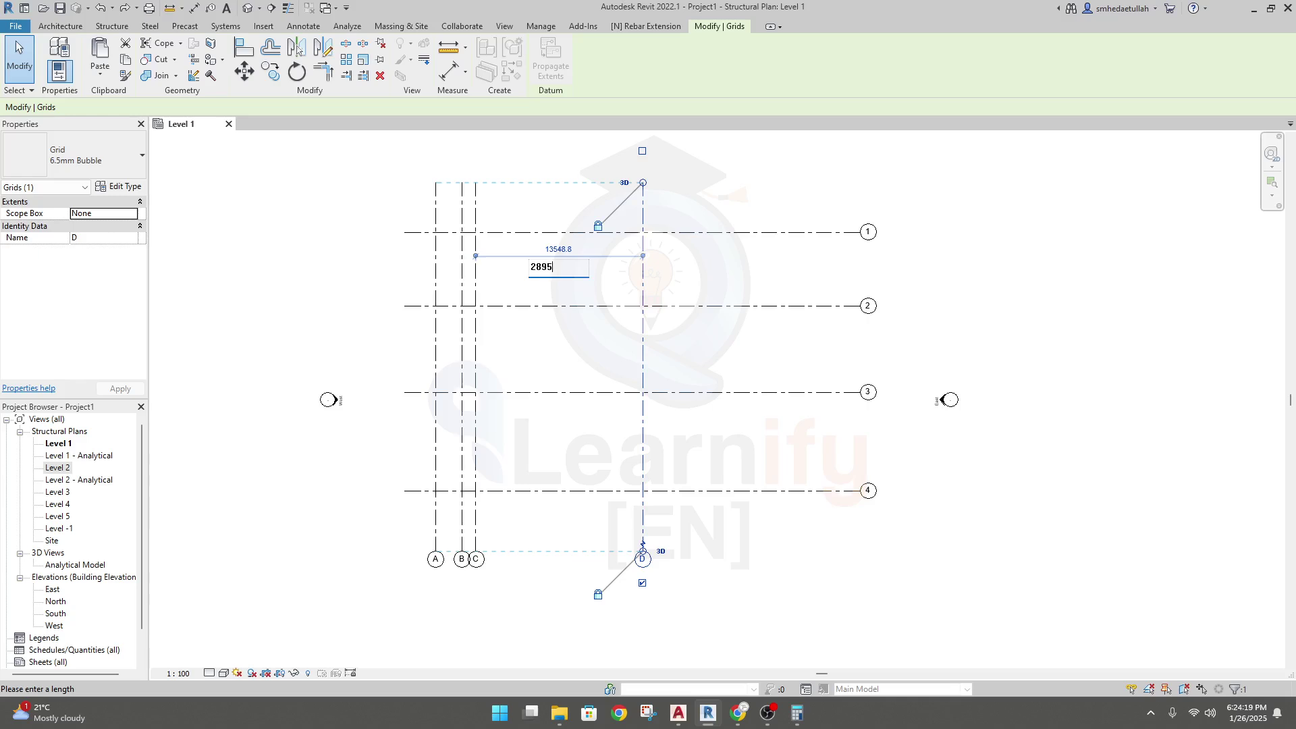
text(.6)
key(Return)
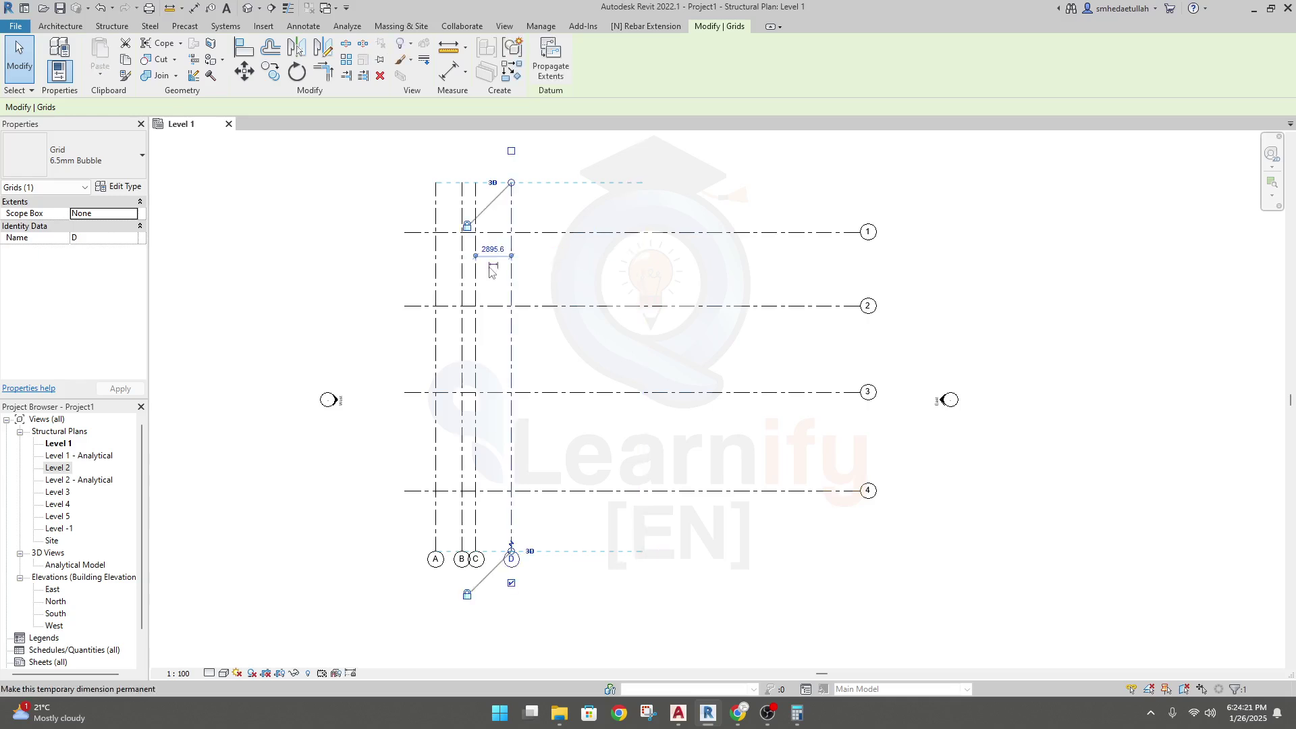
key(Escape)
middle_drag(452, 275, 489, 280)
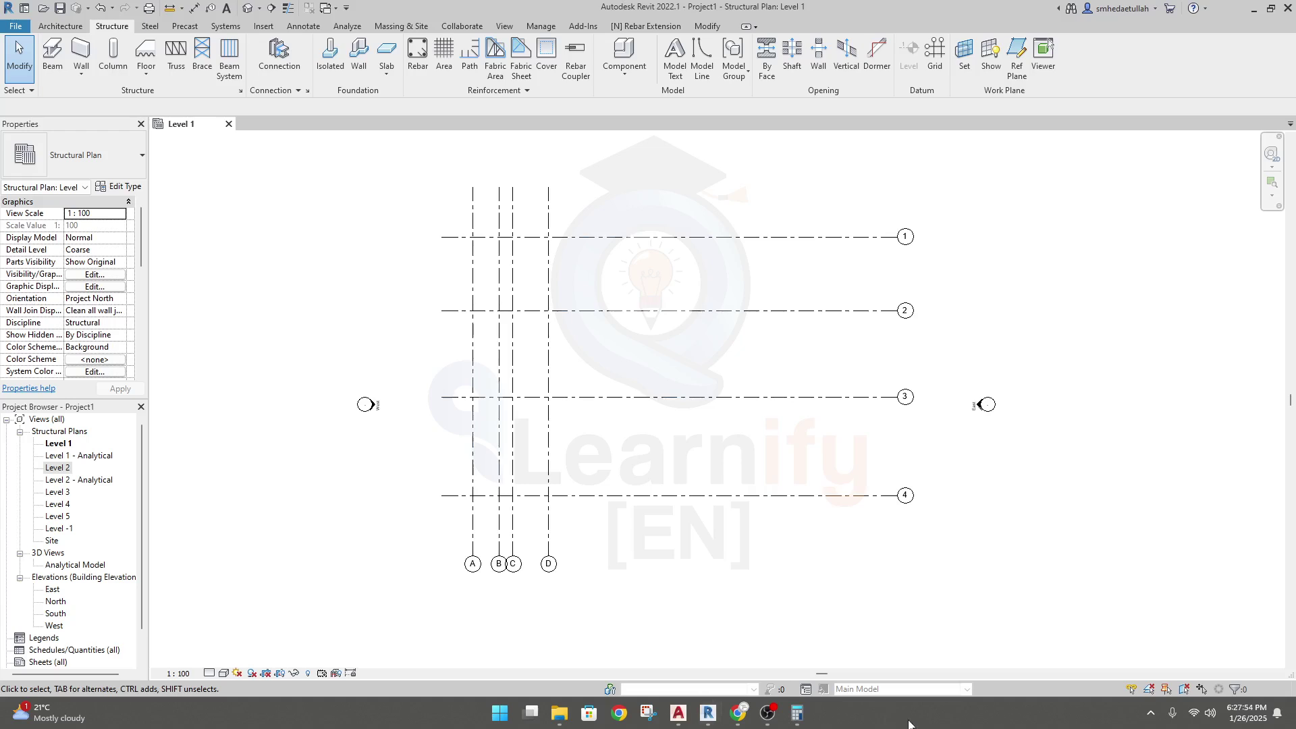
- Check the 10'-5" spacing in AutoCAD and convert it to millimetres in Calculator by computing (5 ÷ 12 + 10) × 304.8
click(689, 720)
scroll(405, 371, down, 3)
mouse_move(401, 384)
middle_down()
mouse_move(488, 307)
mouse_move(440, 495)
mouse_move(451, 448)
mouse_move(460, 515)
mouse_move(439, 388)
middle_up()
scroll(469, 256, up, 4)
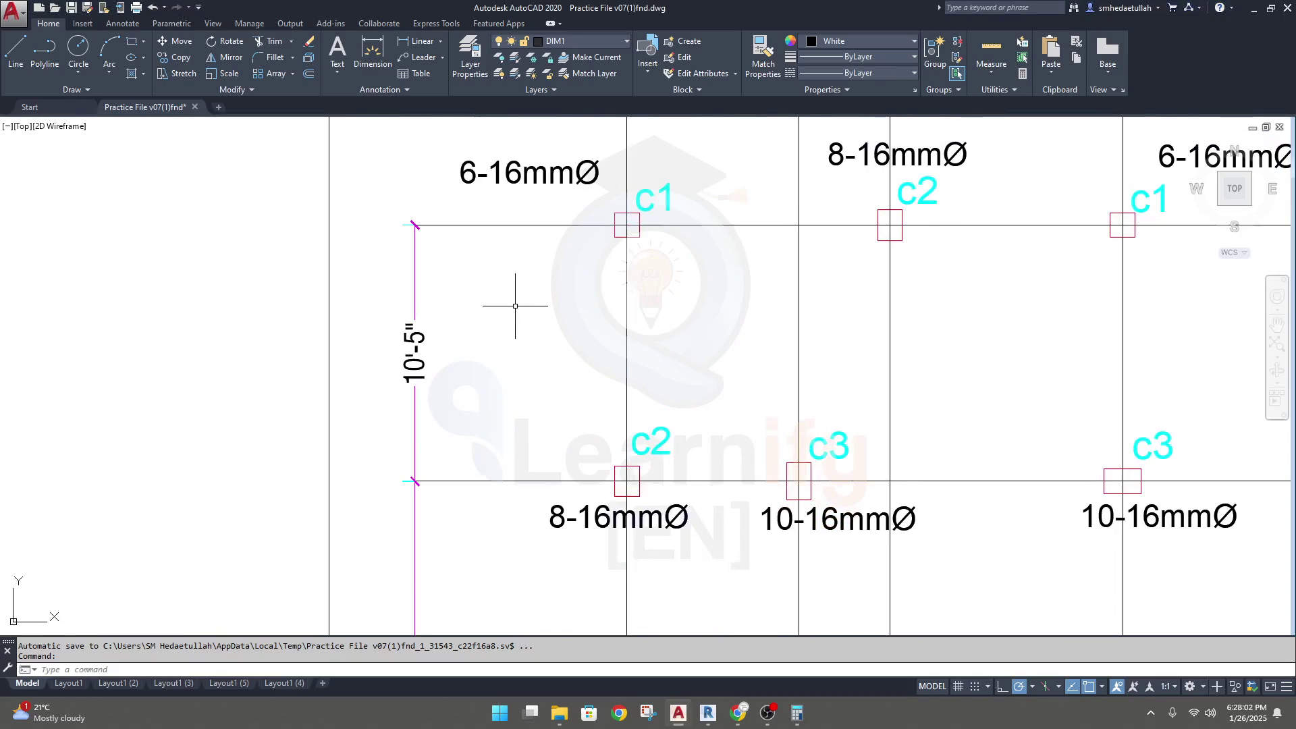
scroll(515, 304, down, 2)
scroll(454, 371, up, 2)
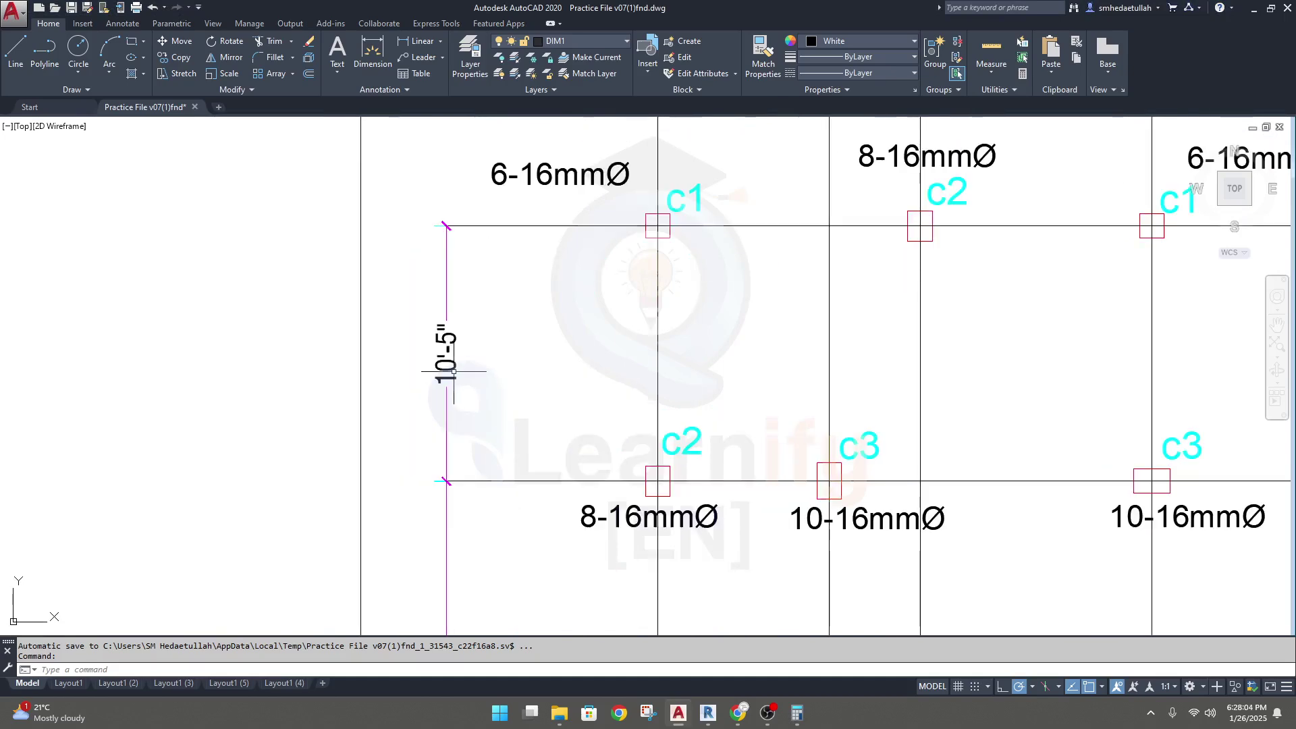
click(797, 712)
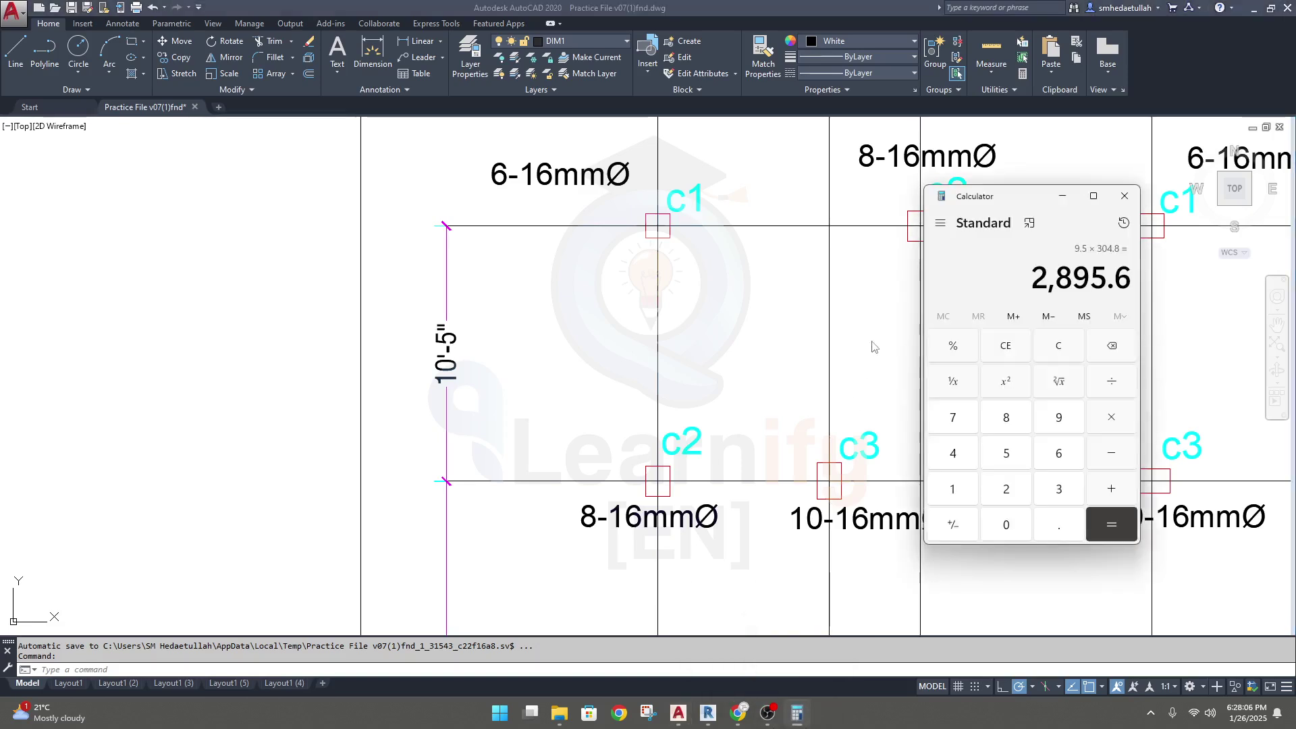
text(5/12)
key(Return)
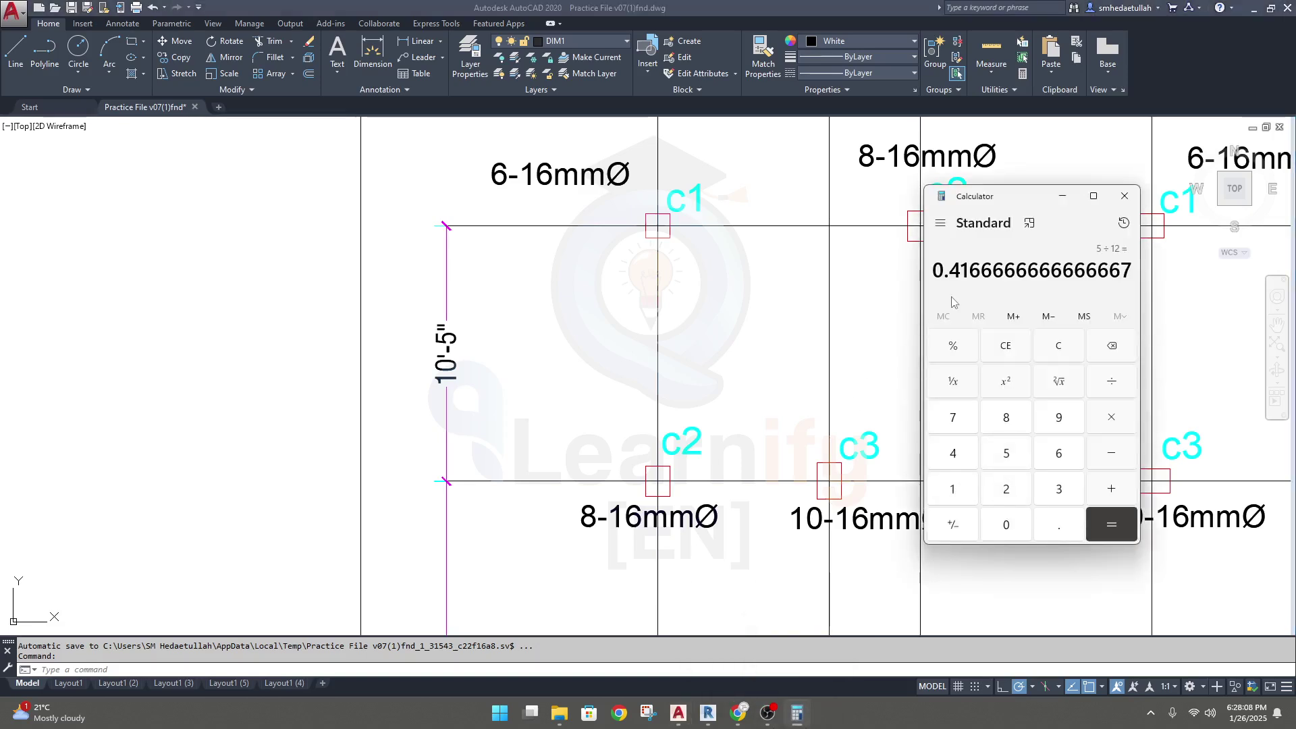
text(+10)
key(Return)
text(*304)
text(.8)
key(Return)
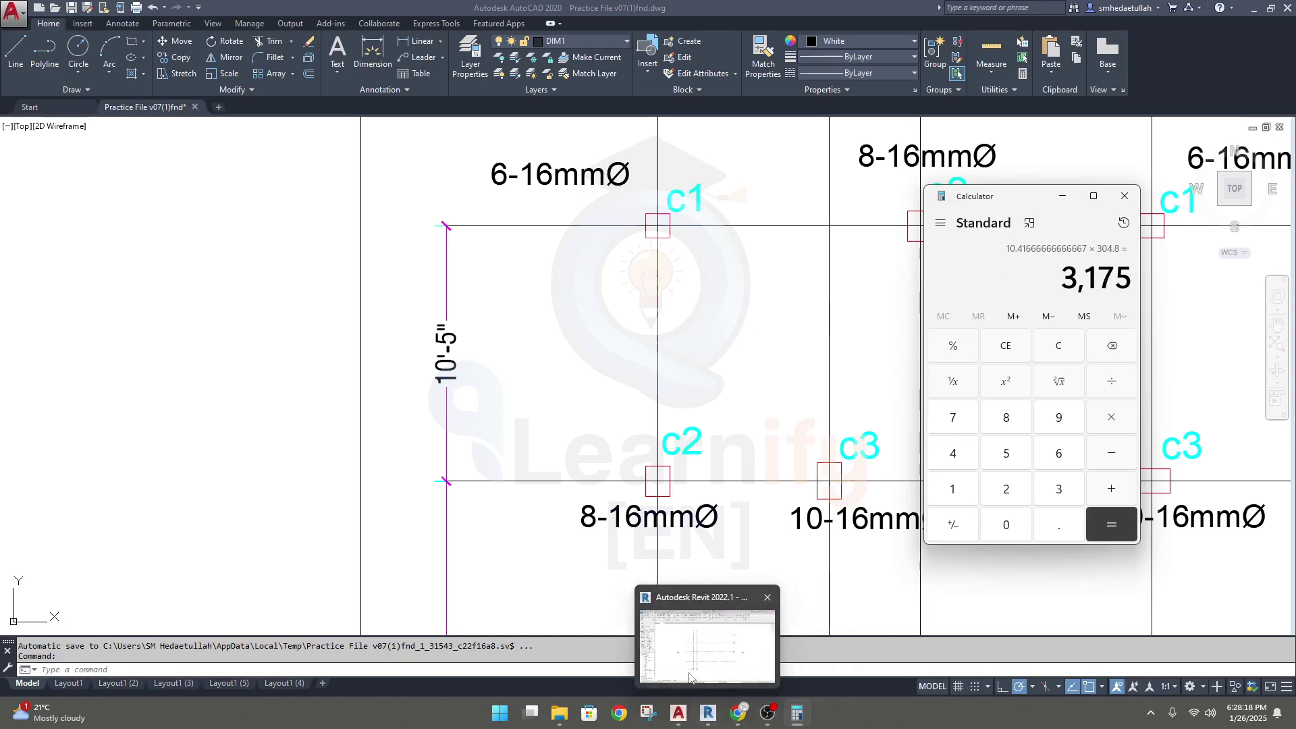
- Switch to Revit, select grid line 2 and set its spacing from grid line 1 to 3175 mm
click(707, 713)
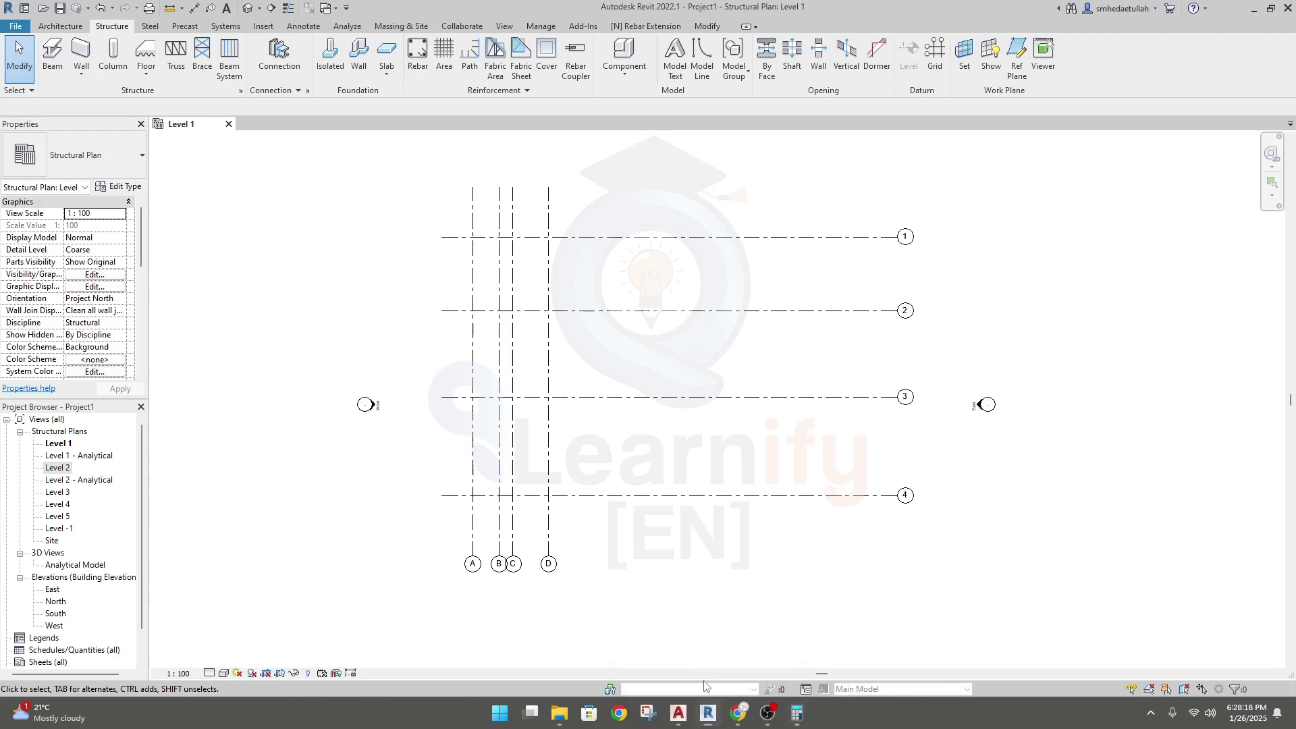
click(587, 312)
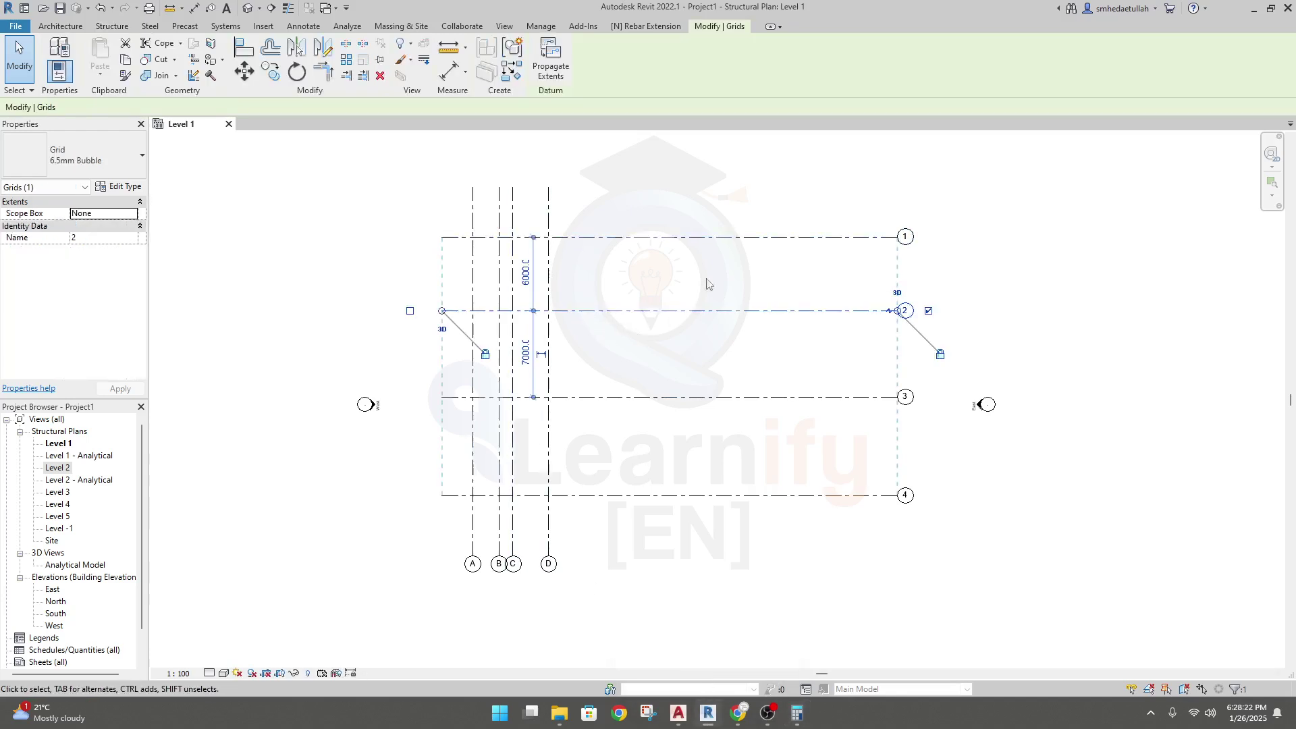
click(527, 276)
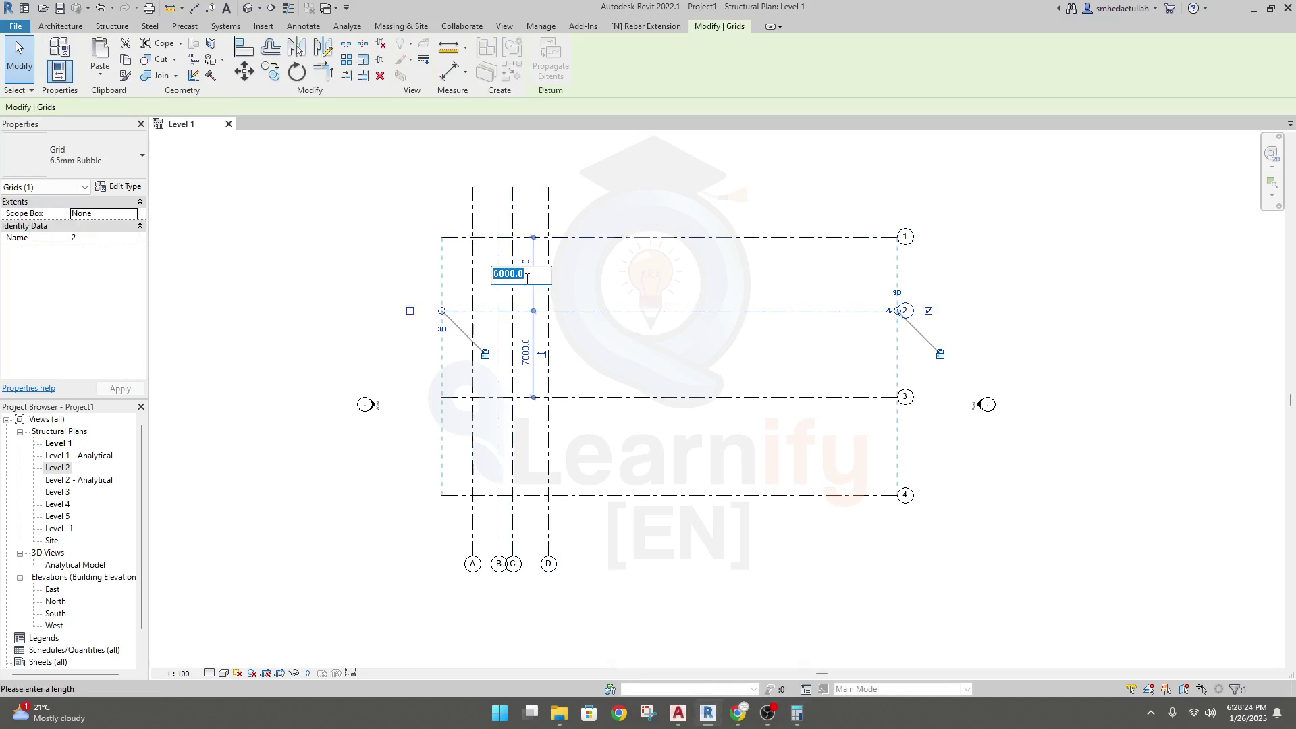
text(3175)
key(Return)
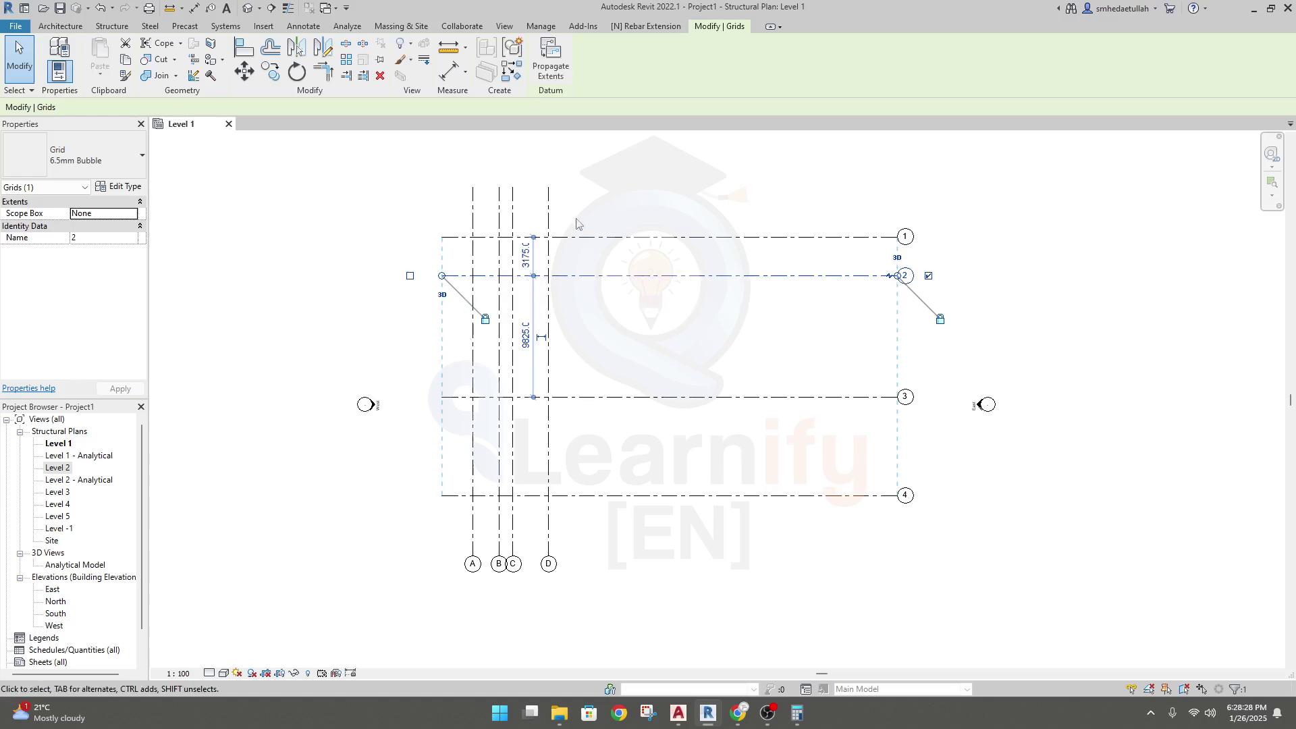
- Check the 15'-10" spacing in AutoCAD and convert it to millimetres in Calculator by computing (10 ÷ 12 + 15) × 304.8
click(797, 713)
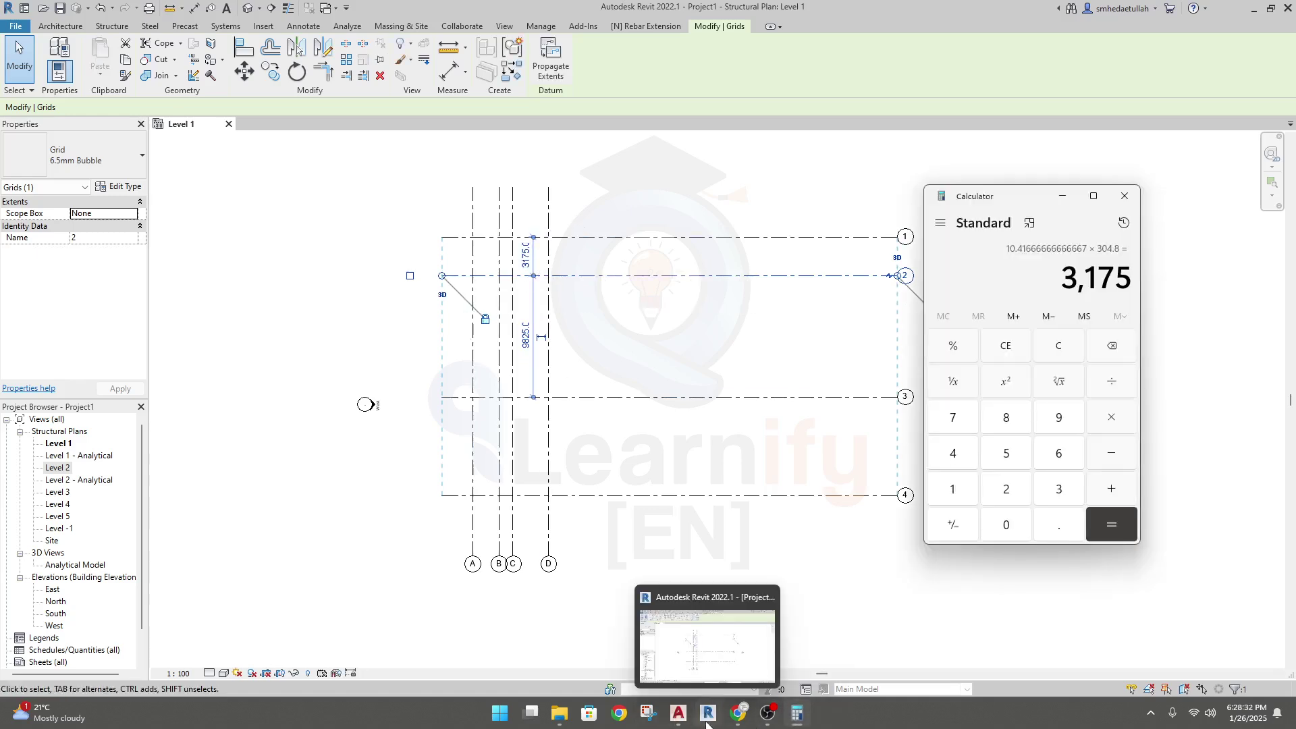
click(678, 715)
middle_drag(574, 440, 579, 370)
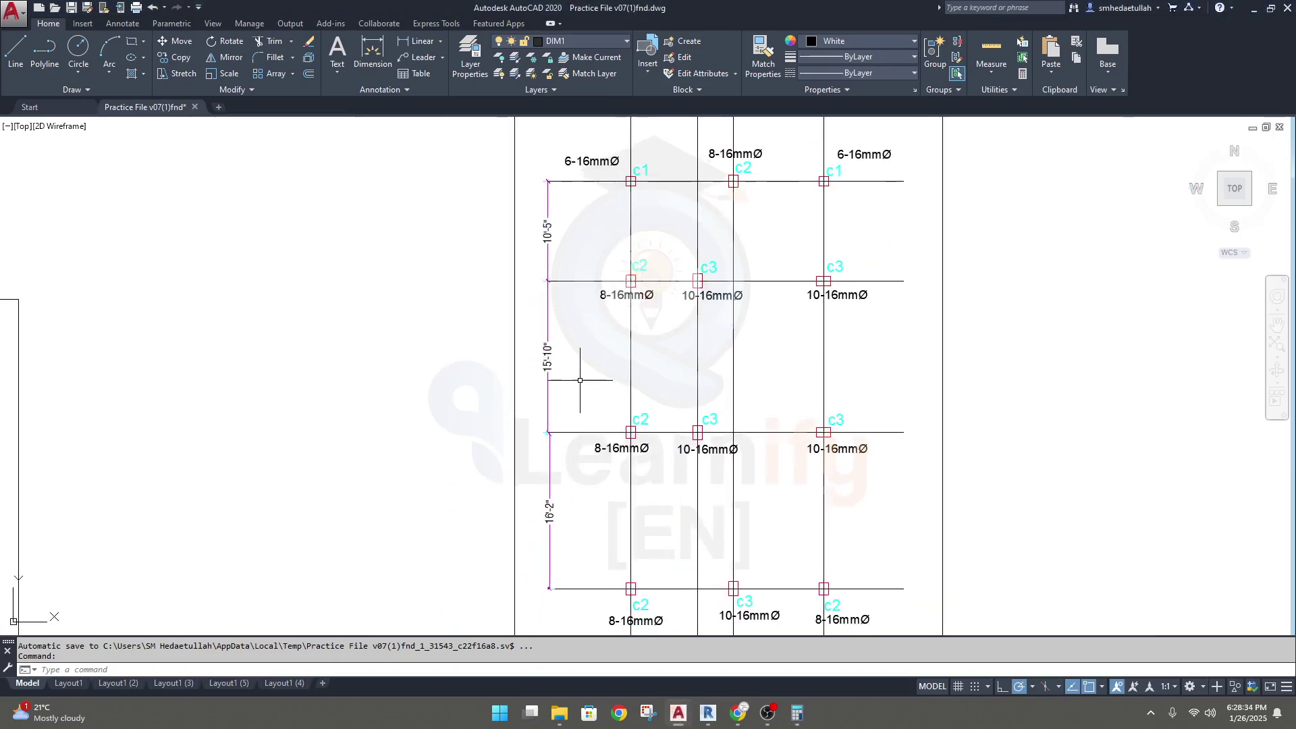
scroll(579, 370, up, 4)
scroll(492, 342, down, 2)
scroll(516, 377, down, 2)
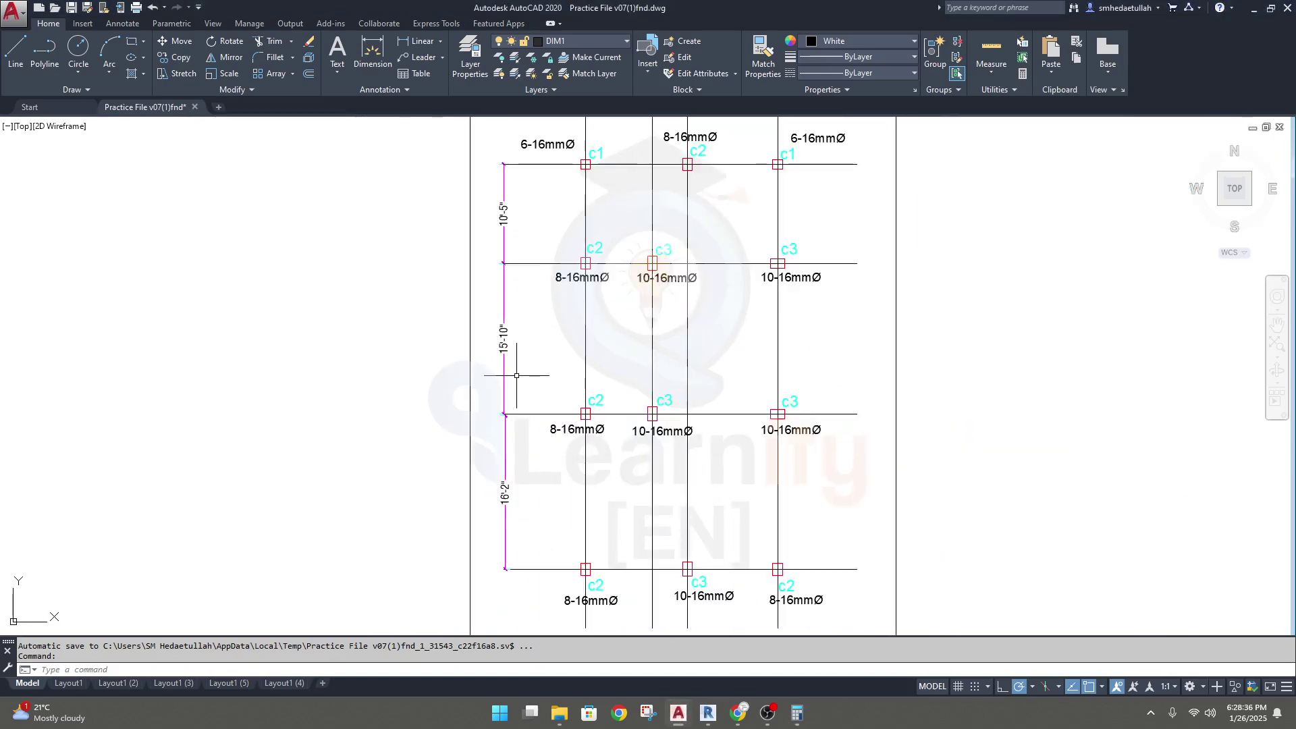
scroll(505, 344, up, 3)
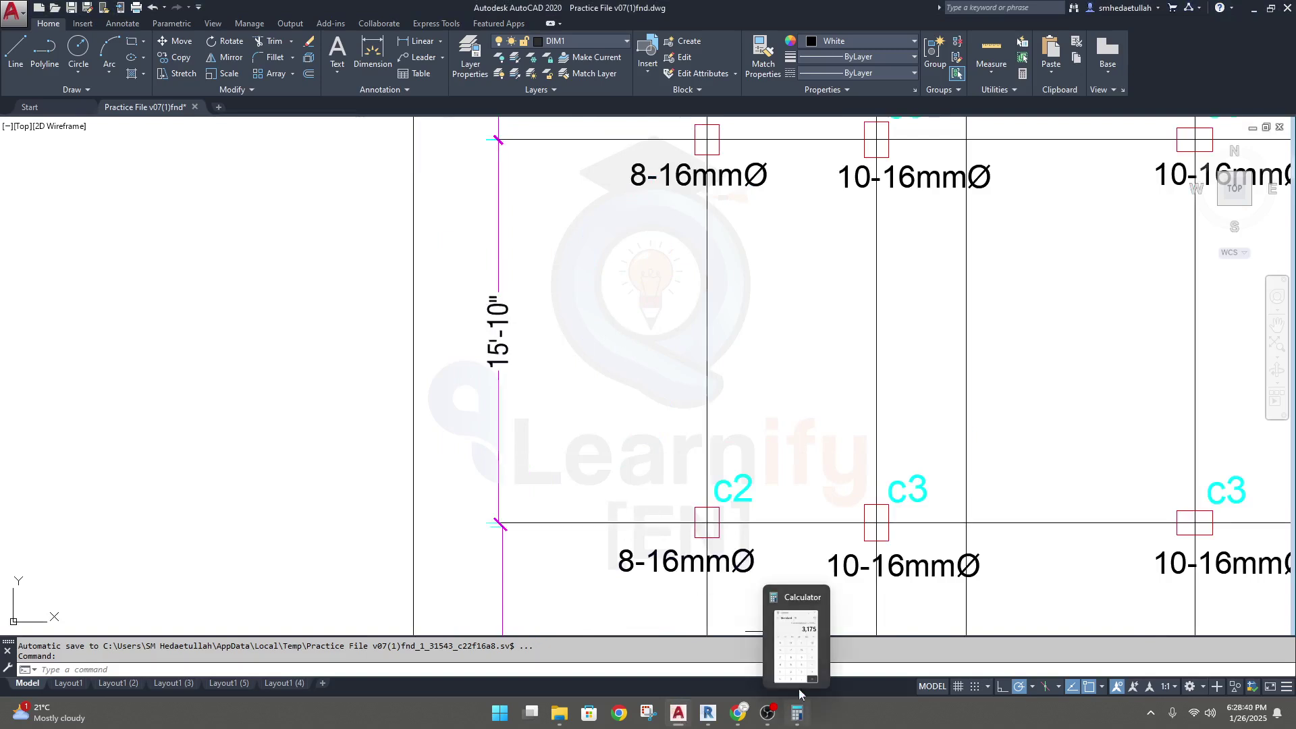
click(797, 714)
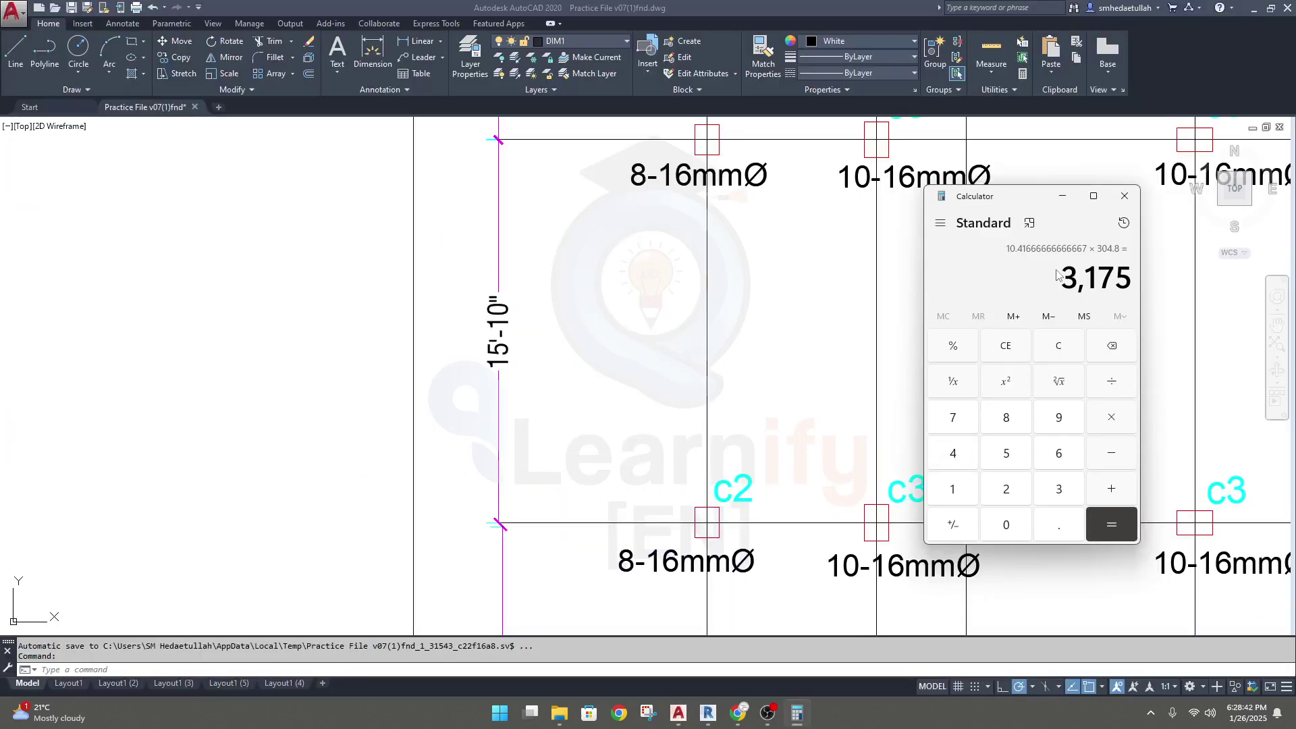
text(10/12)
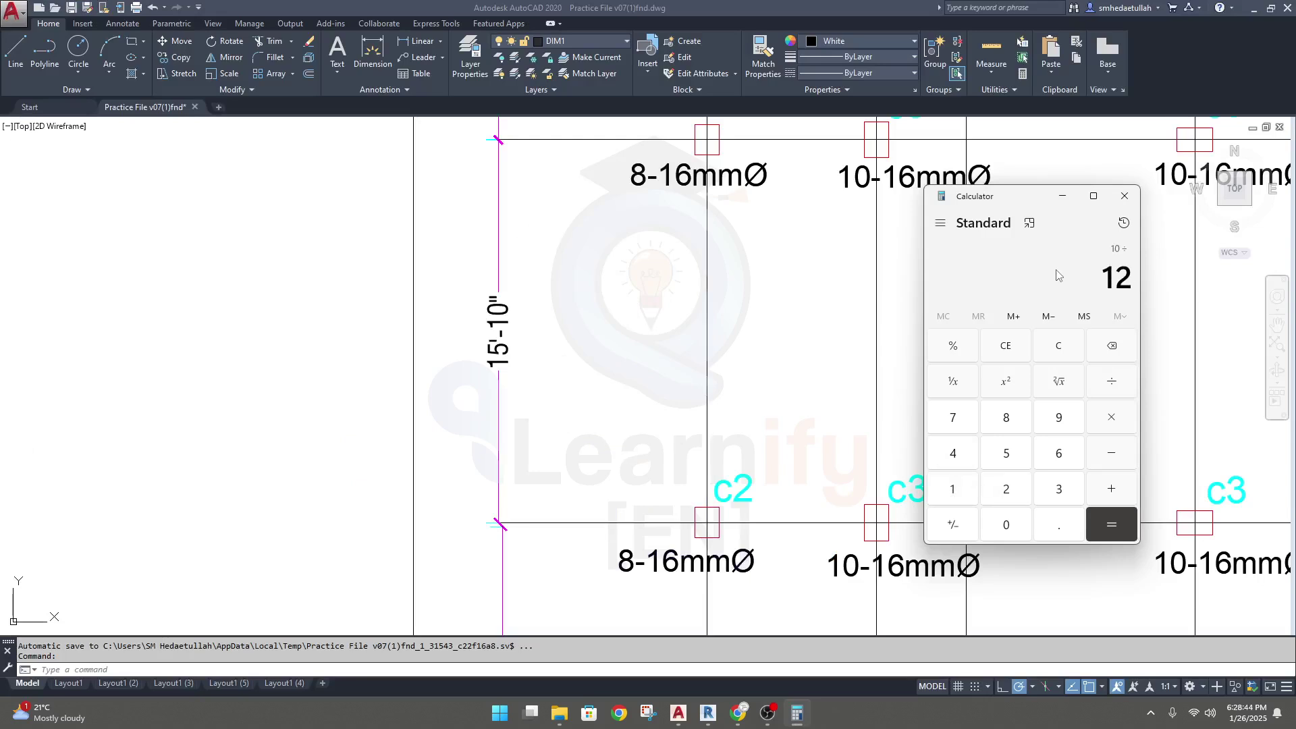
key(Return)
text(+15)
key(Return)
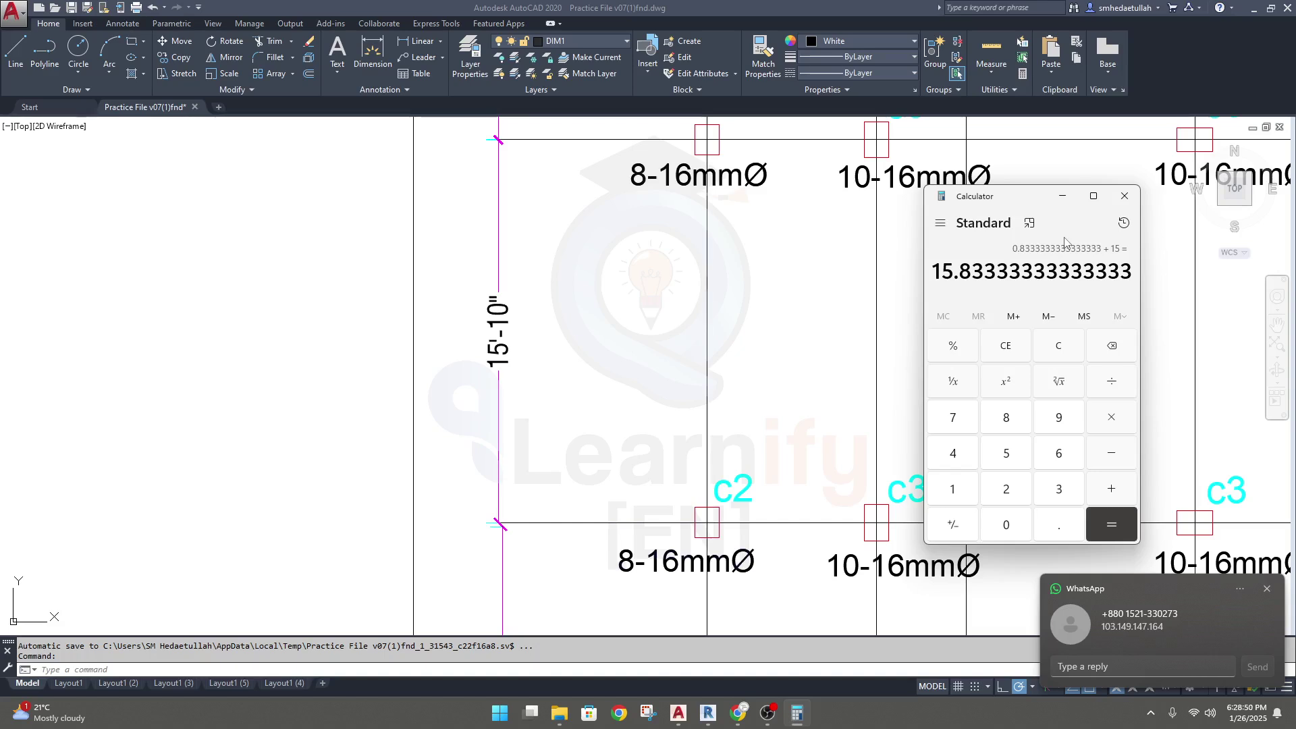
text(*304)
text(.)
text(8)
key(Return)
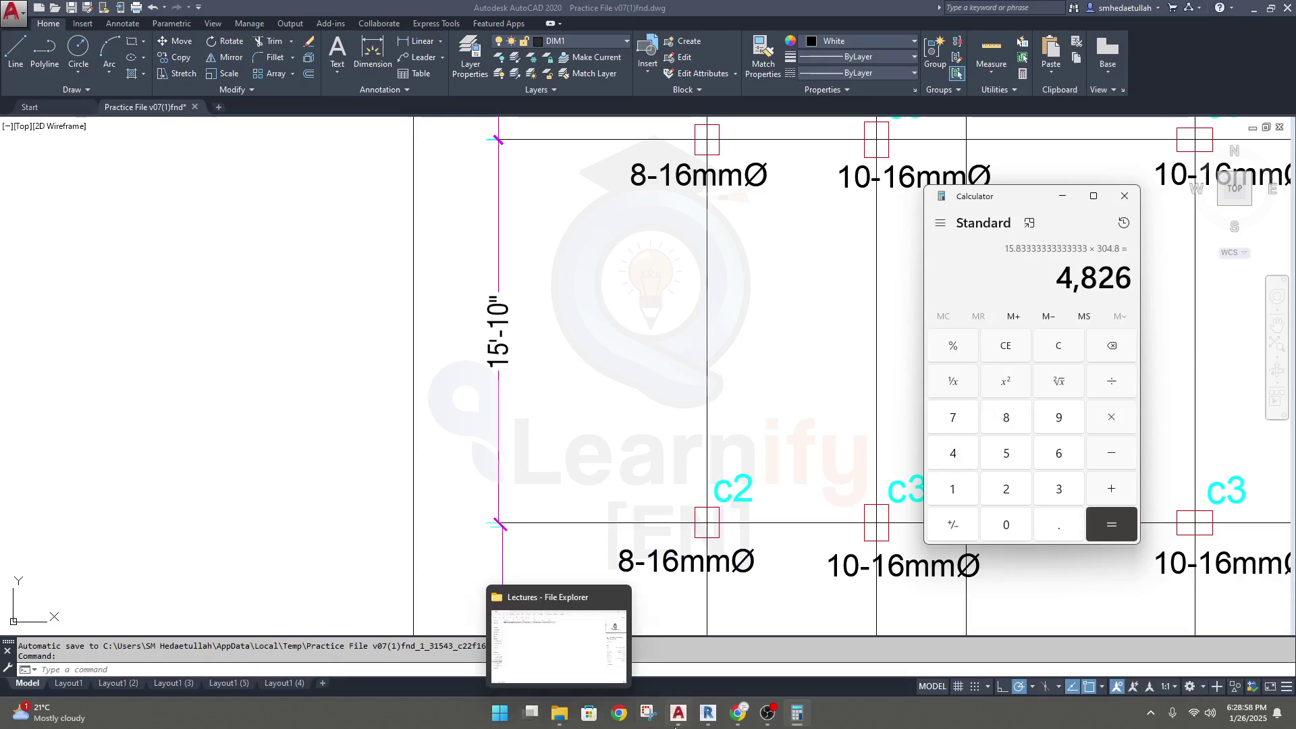
- Return to Revit, select grid line 3 and set its spacing from grid line 2 to 4826 mm
click(707, 713)
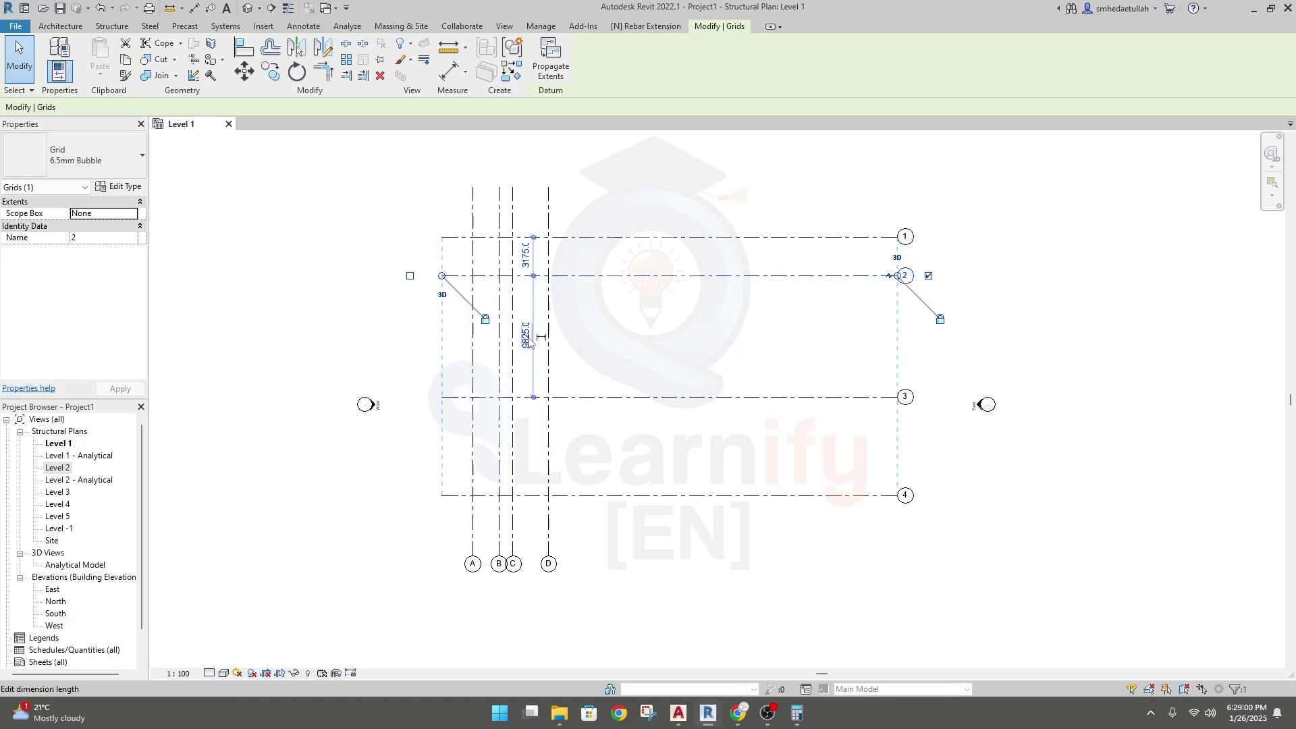
click(579, 341)
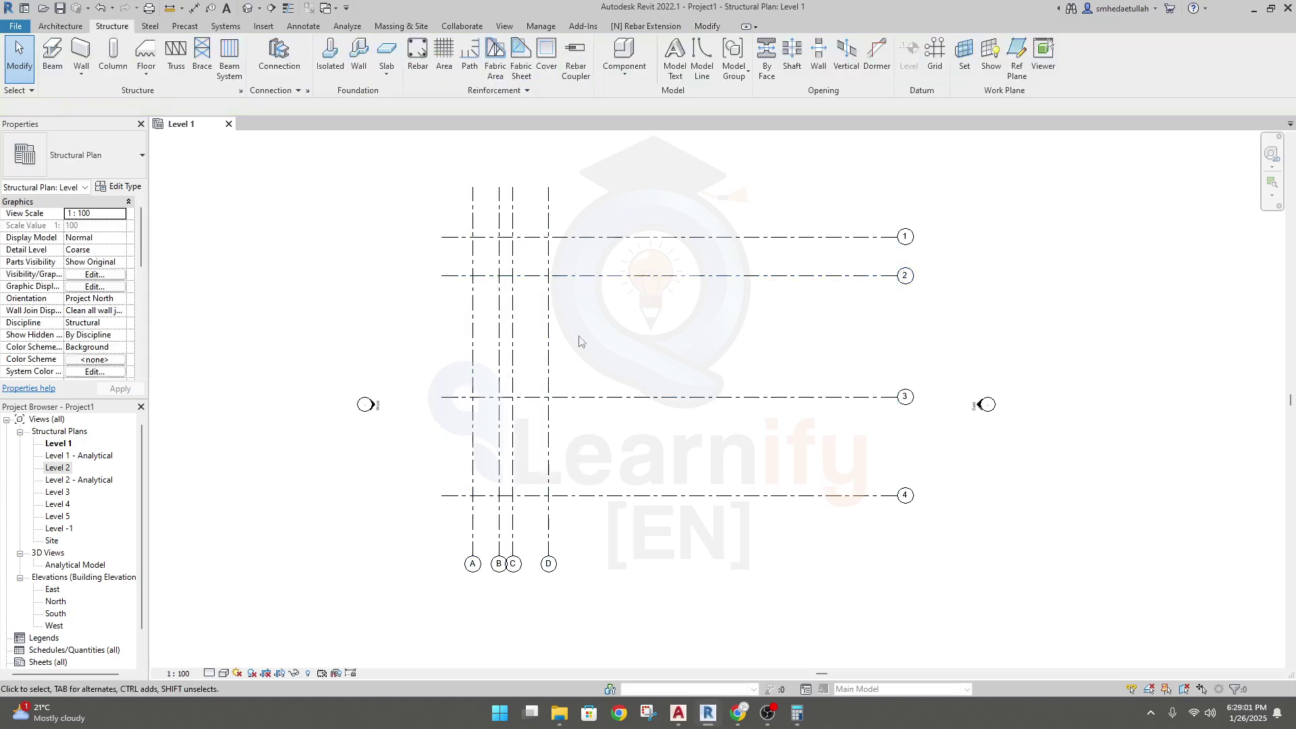
click(582, 398)
click(527, 341)
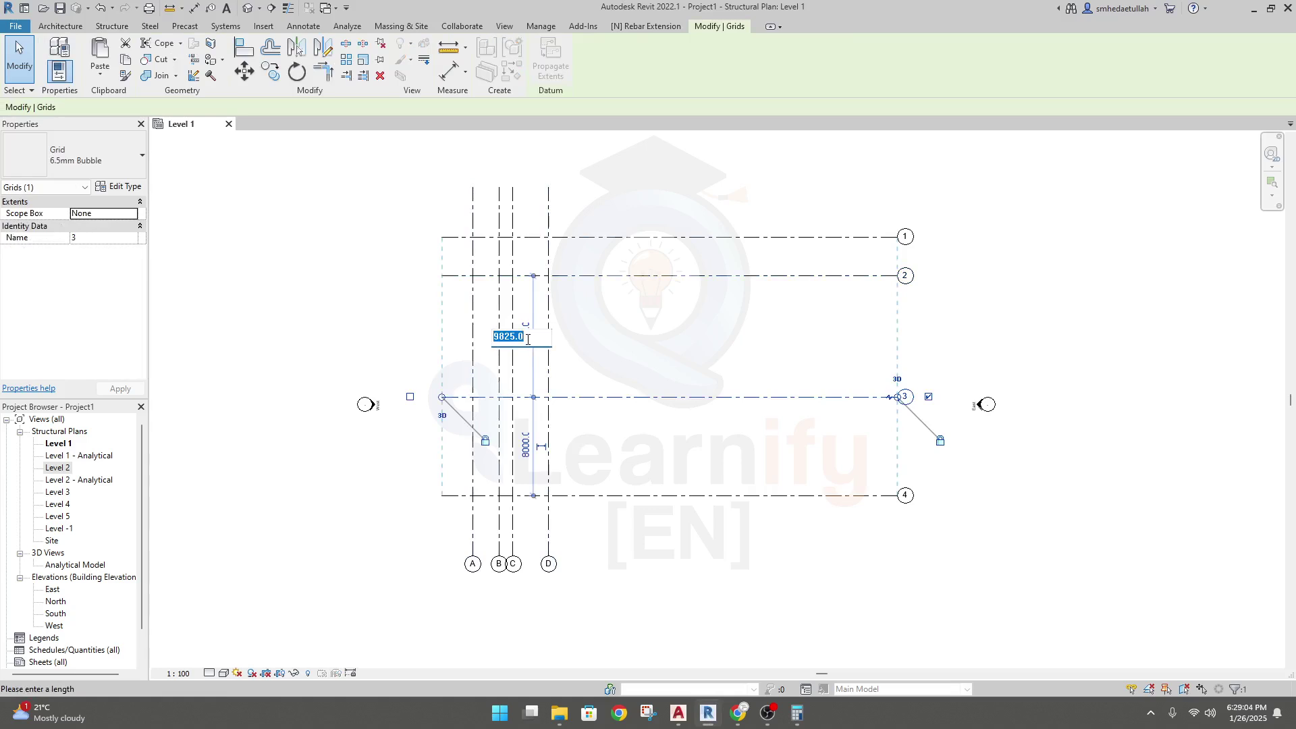
text(4826)
key(Return)
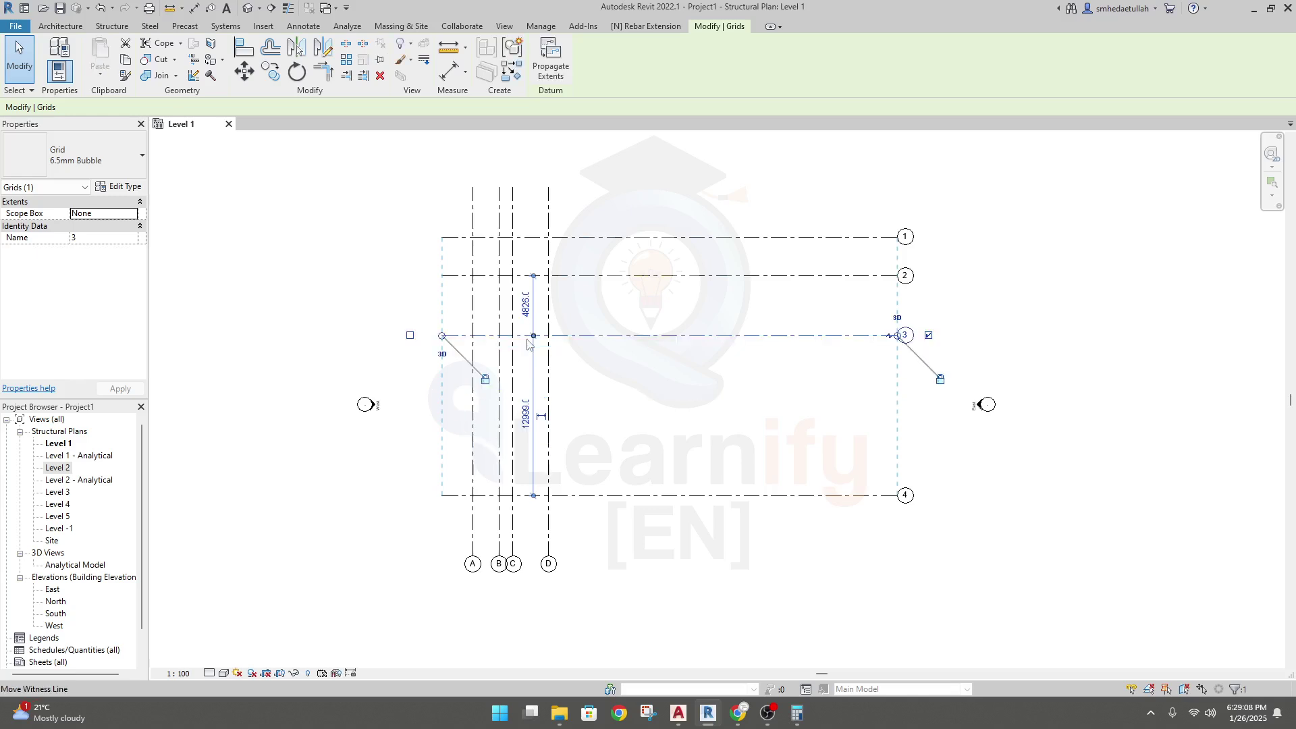
- Check the 16'-2" spacing in AutoCAD, convert it in Calculator as (2 ÷ 12 + 16) × 304.8 and copy the result
click(798, 715)
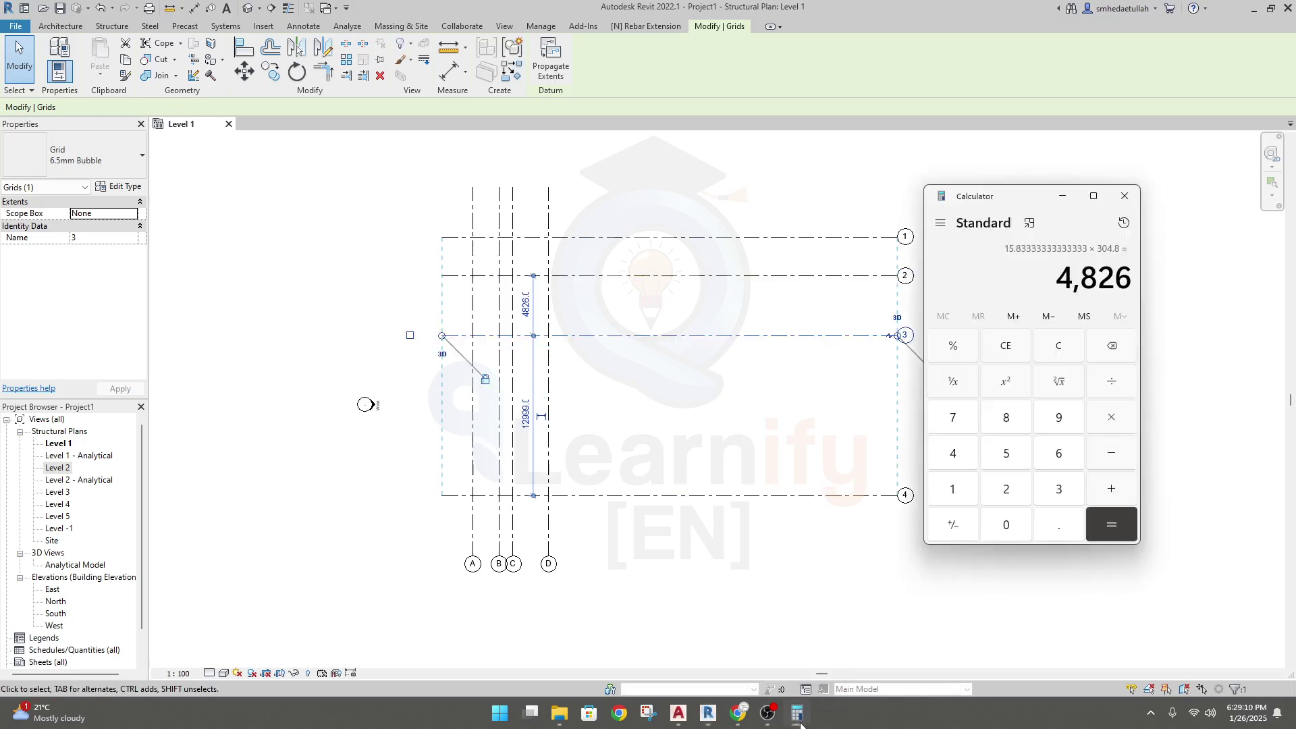
click(678, 712)
scroll(649, 543, down, 3)
middle_drag(650, 544, 594, 426)
scroll(507, 371, up, 4)
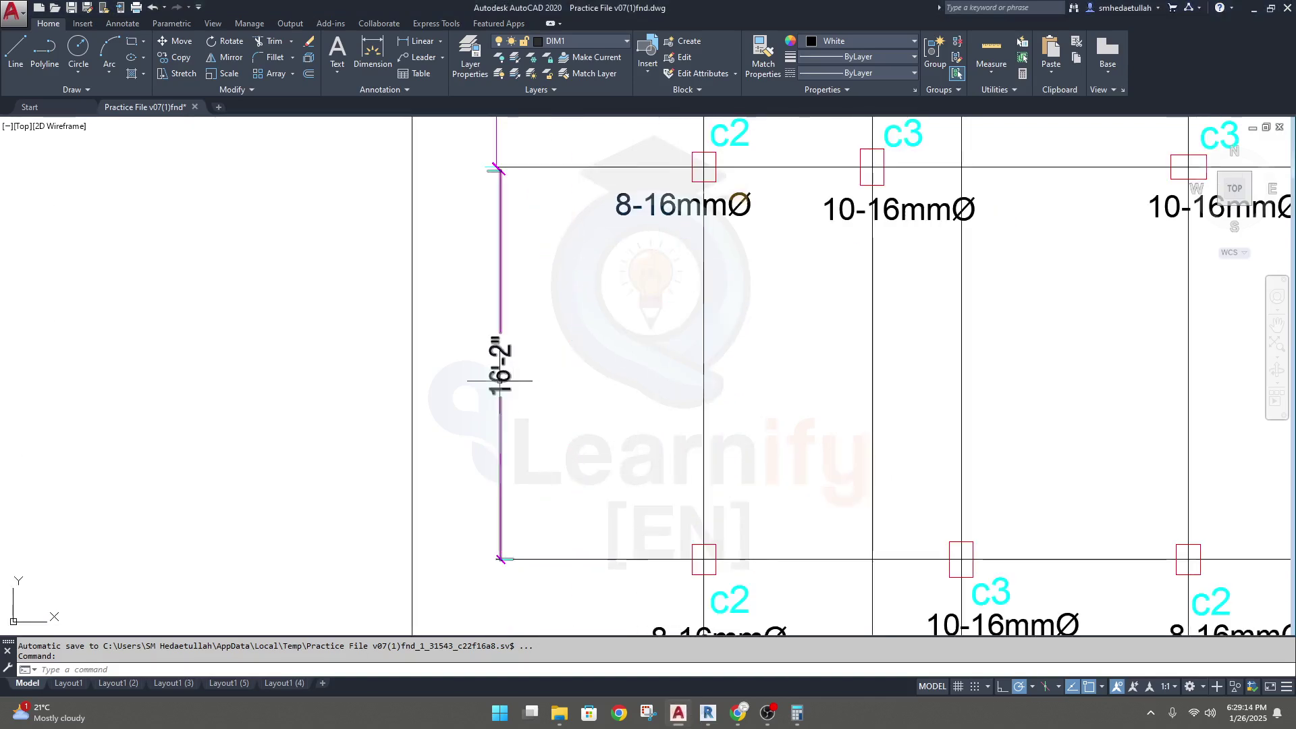
scroll(508, 354, down, 4)
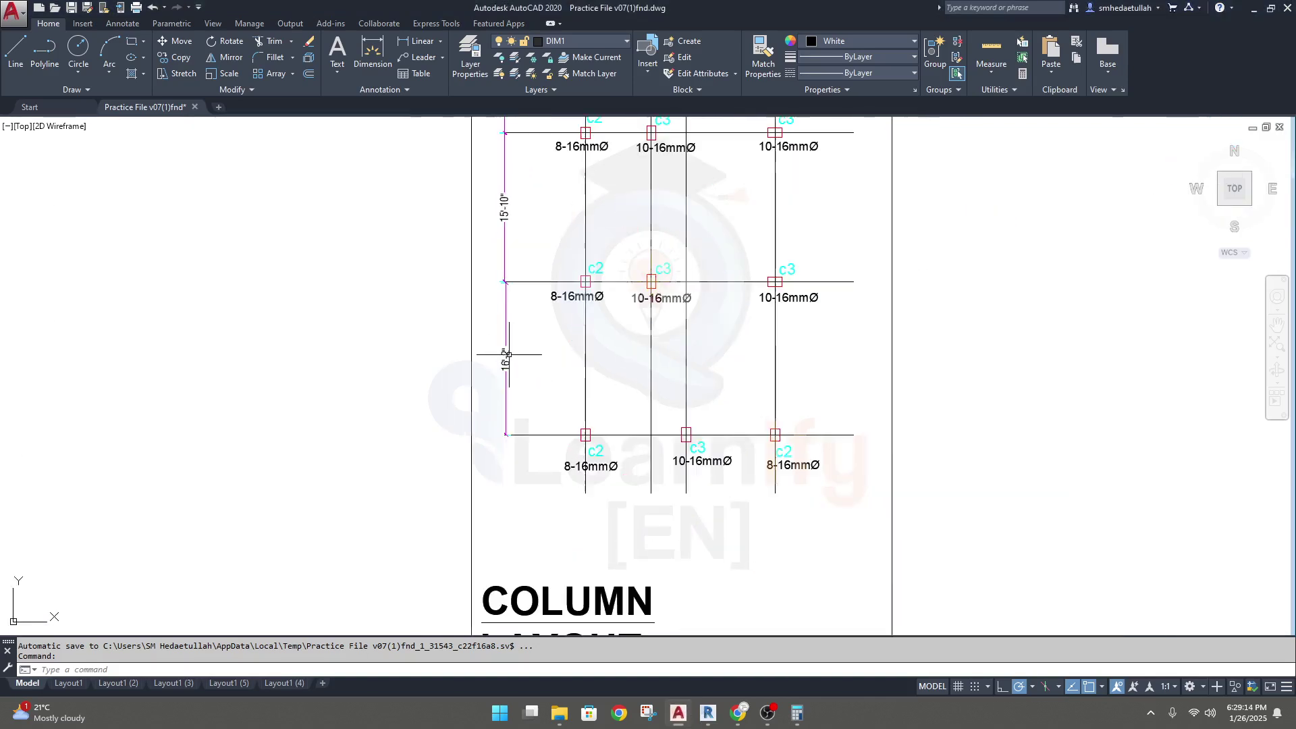
click(796, 713)
text(2/12)
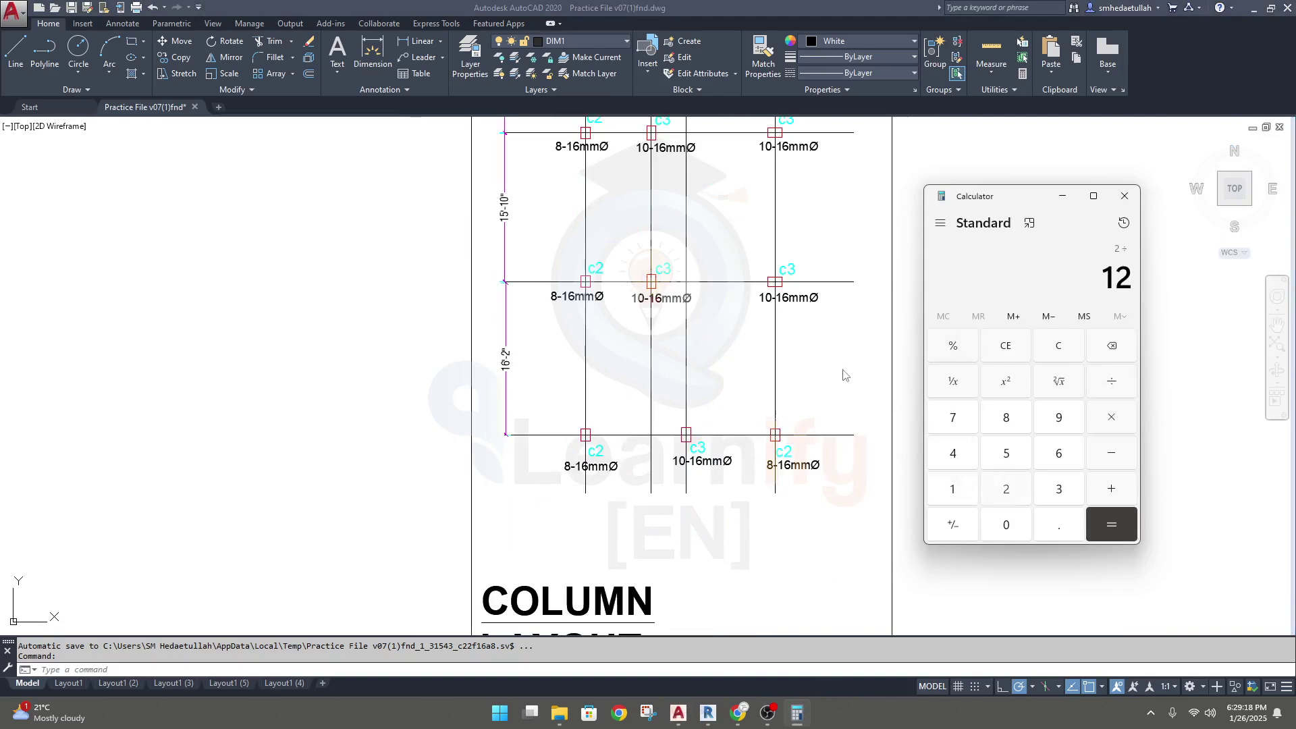
key(Return)
text(+16)
key(Return)
text(*30)
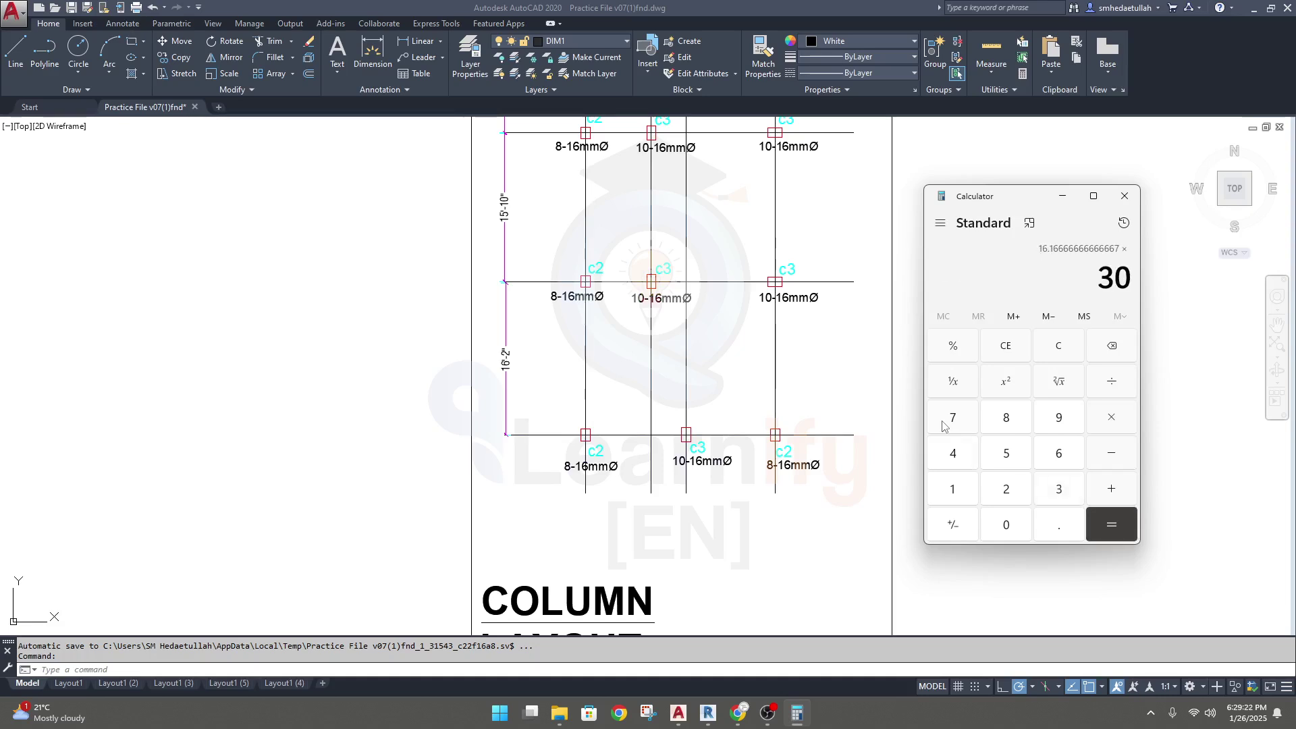
text(4.8)
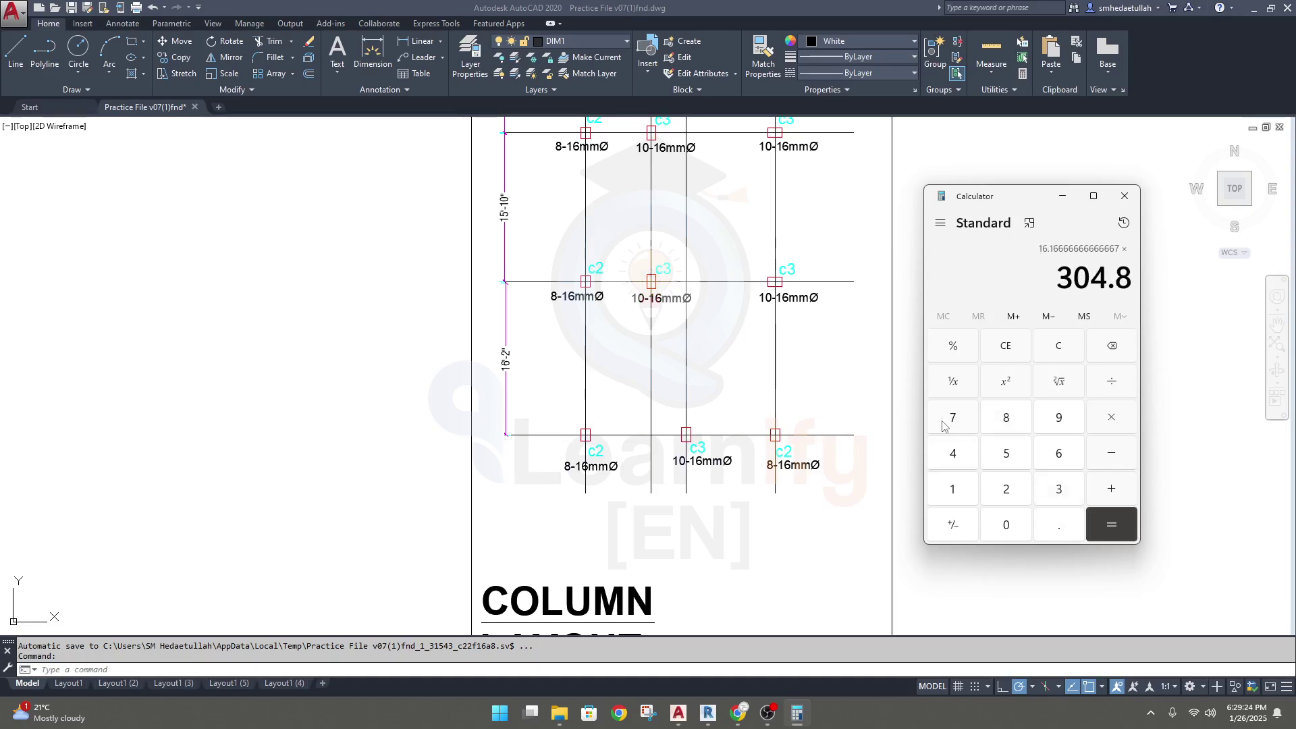
key(Return)
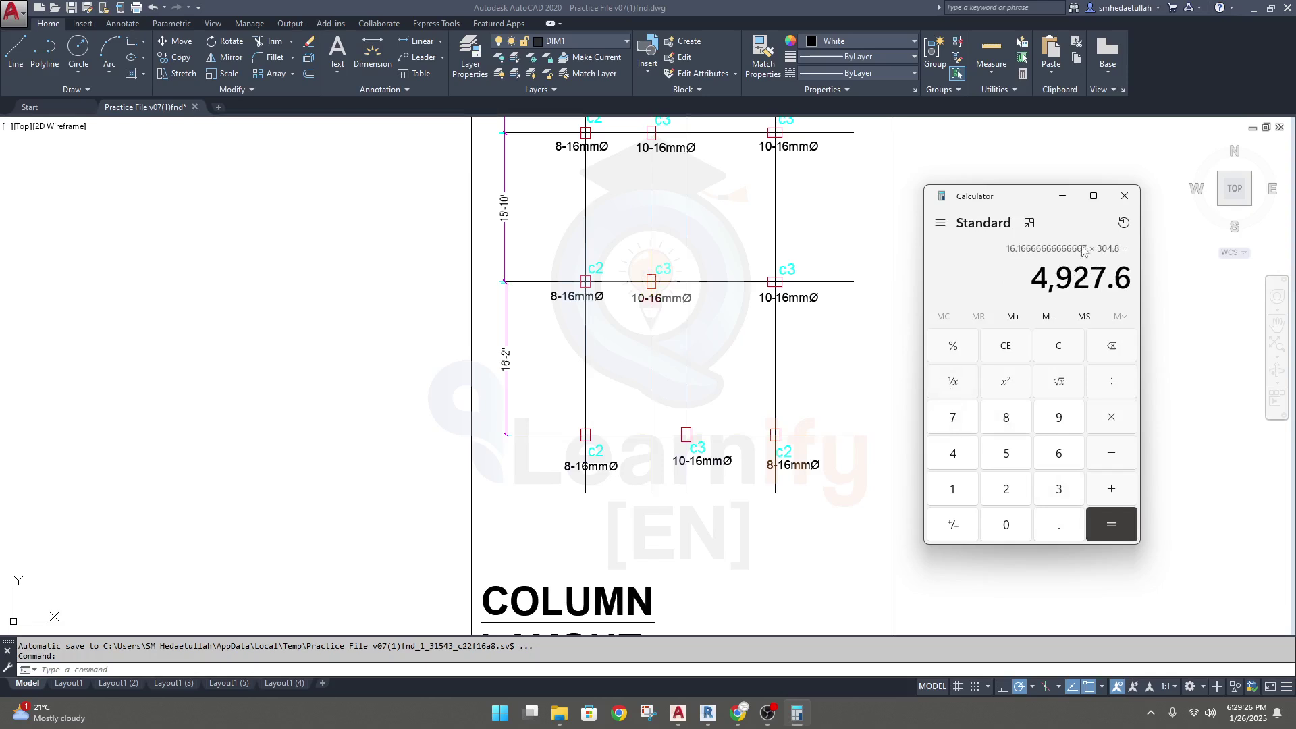
drag(1031, 277, 1125, 279)
key(ctrl+c)
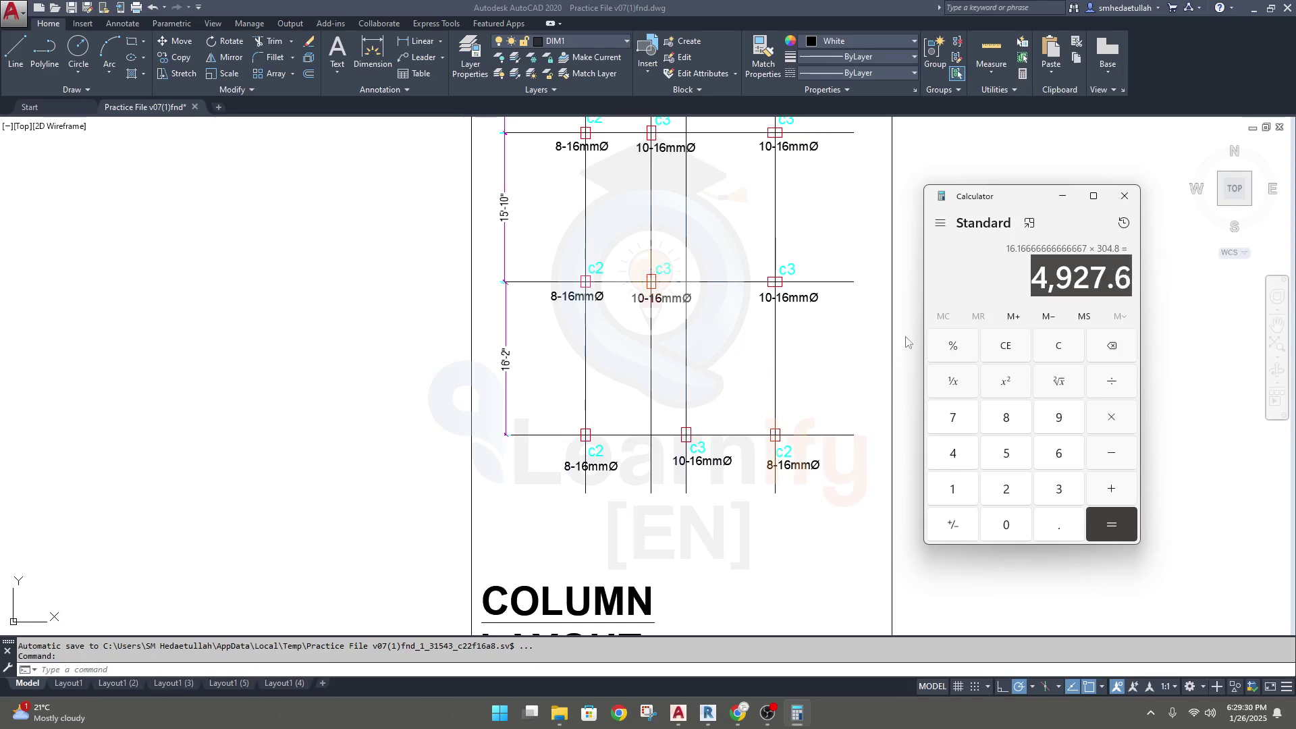
- Switch to Revit, try setting the 3–4 spacing to 4927.6 mm with grid line 3 selected, and undo that change
mouse_move(705, 716)
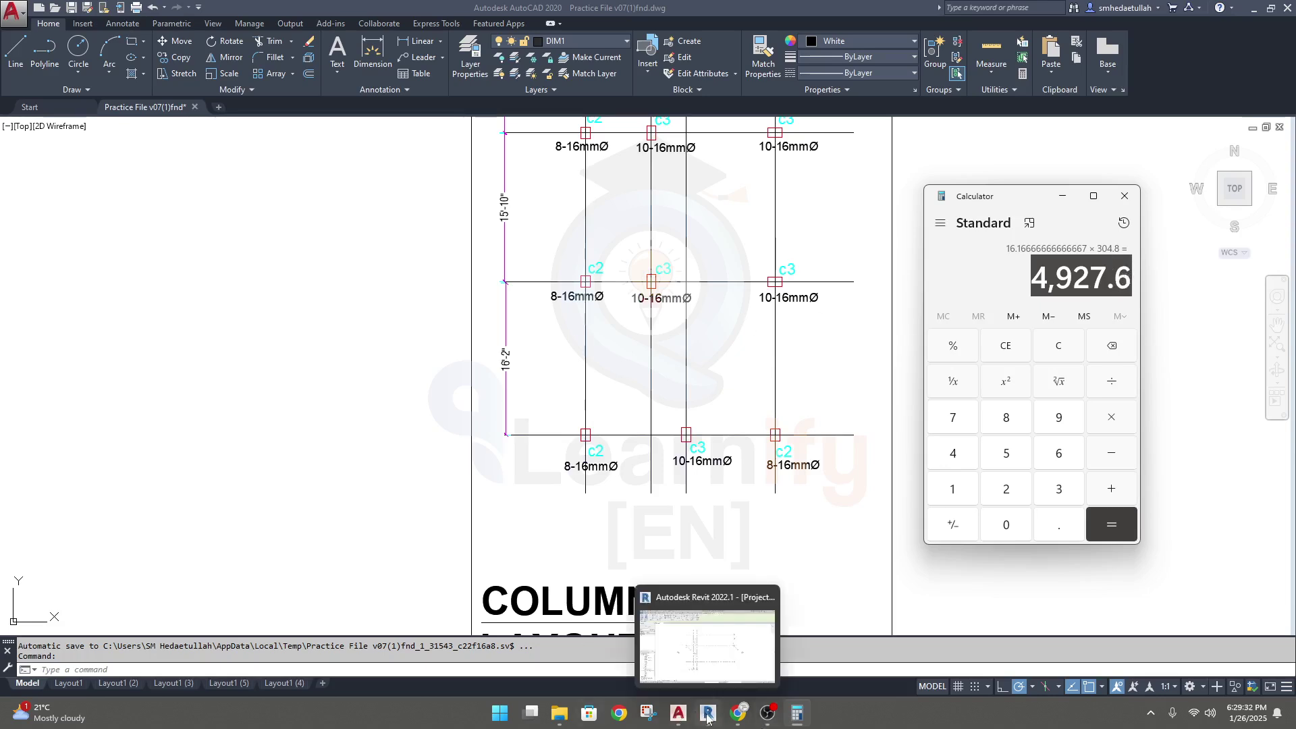
click(648, 612)
click(530, 419)
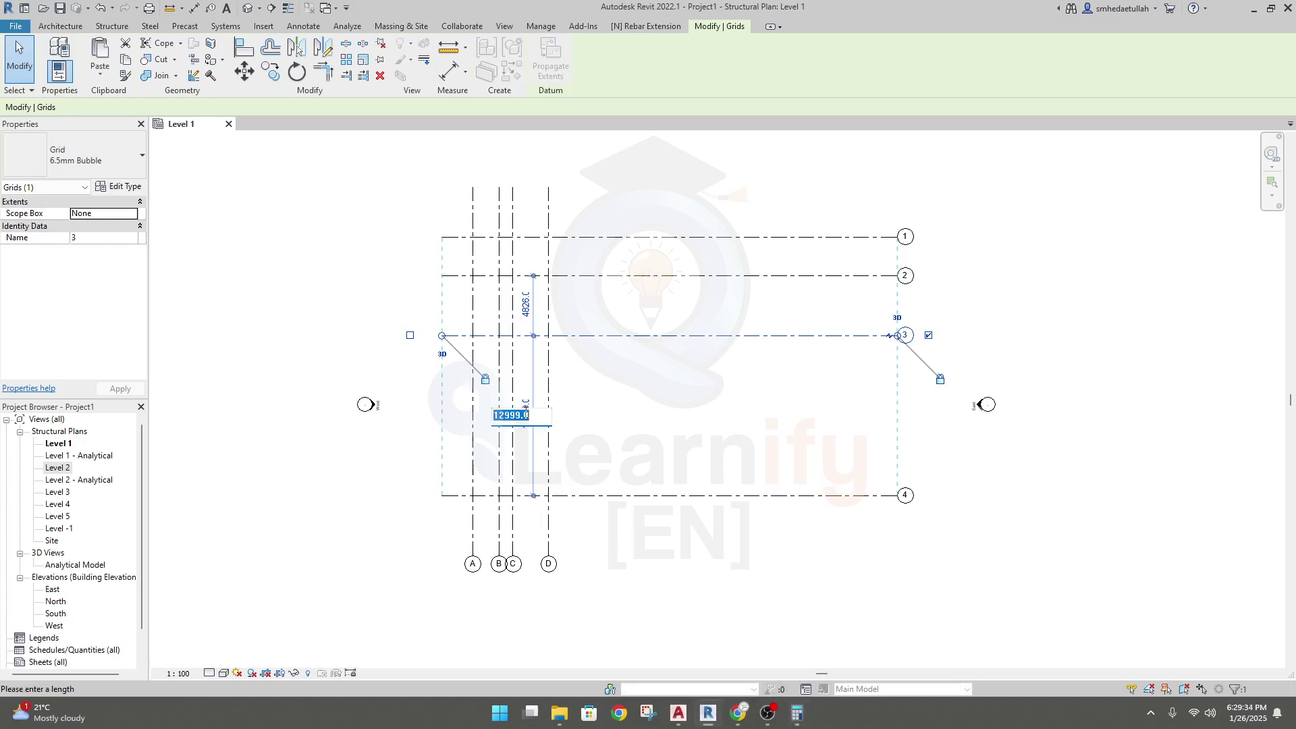
key(ctrl+v)
key(BackSpace)
key(Return)
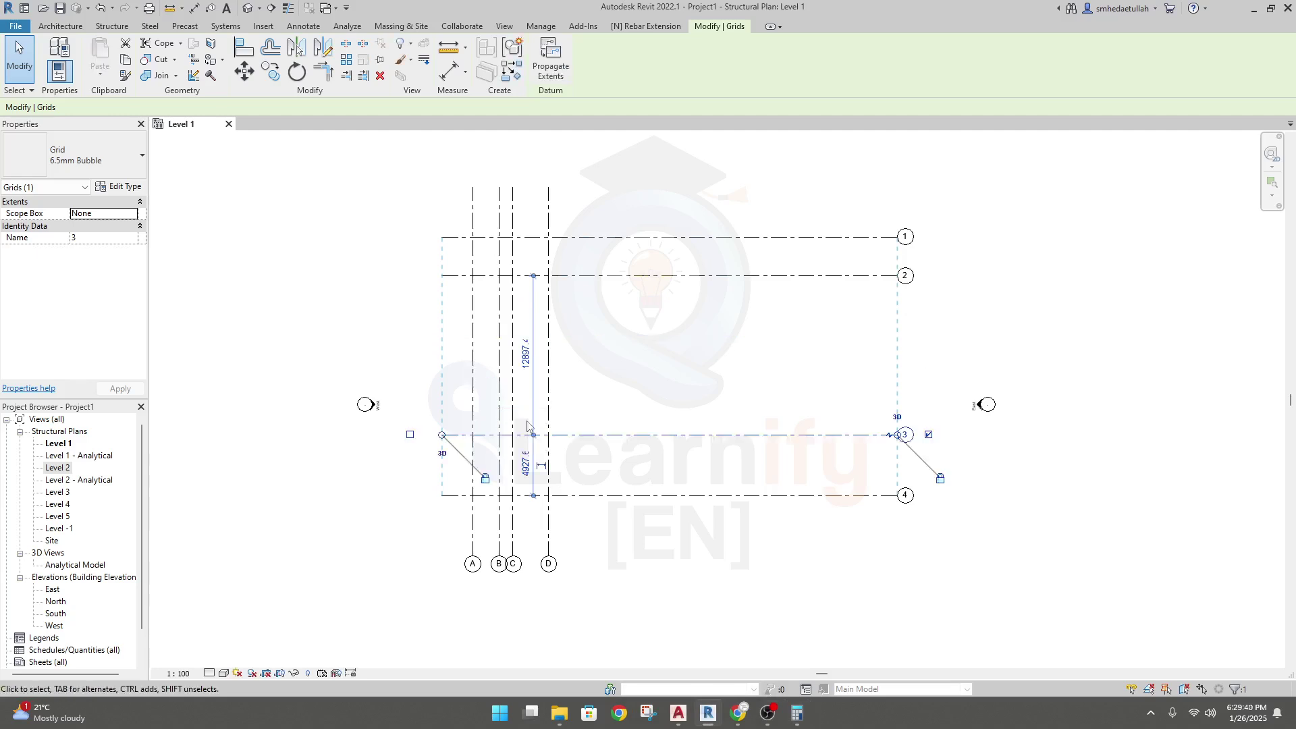
key(ctrl+z)
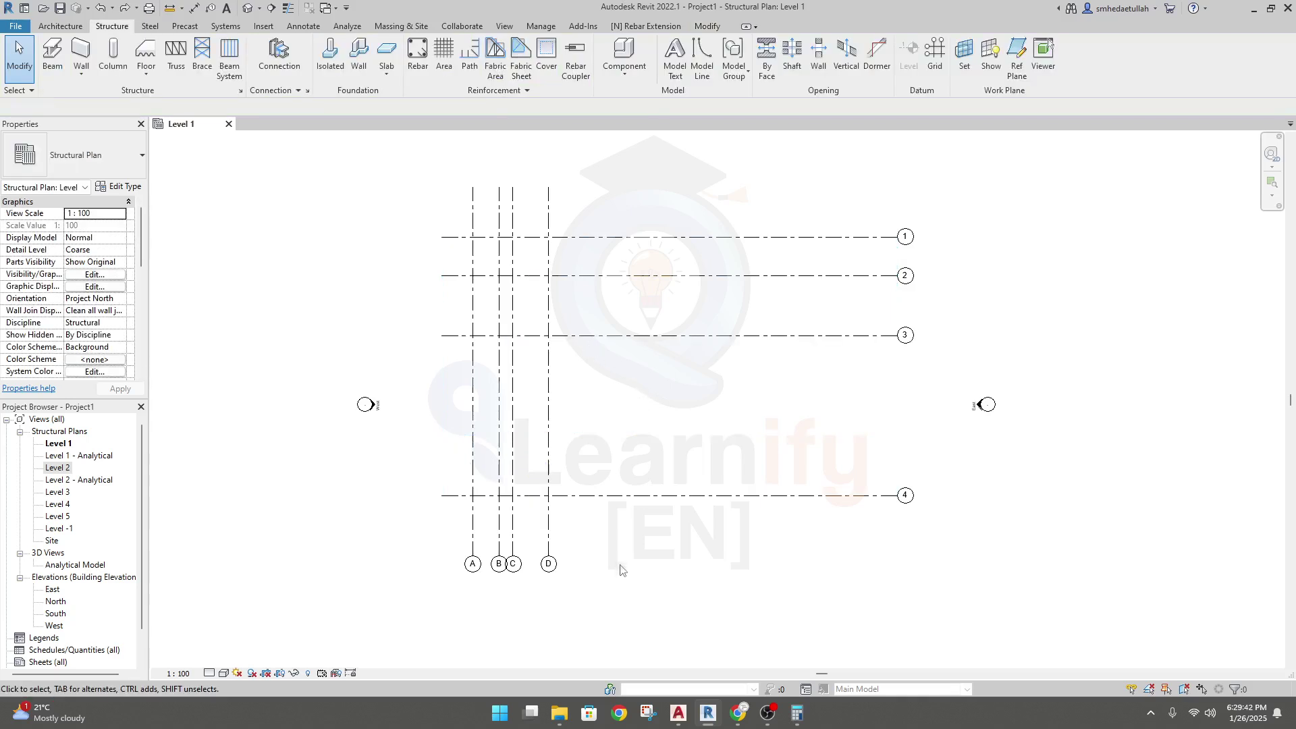
- Select grid line 4 and set its spacing from grid line 3 to the copied 4927.6 mm
click(606, 497)
click(525, 415)
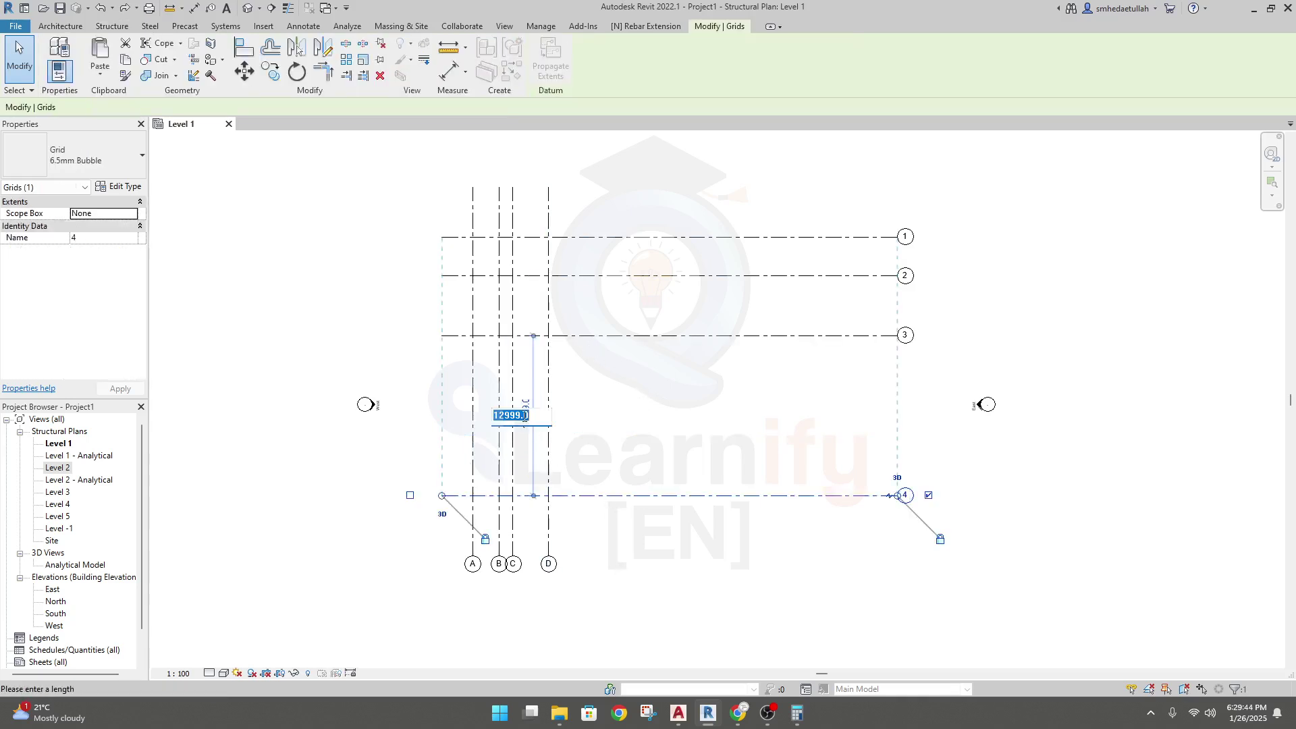
key(ctrl+v)
key(Return)
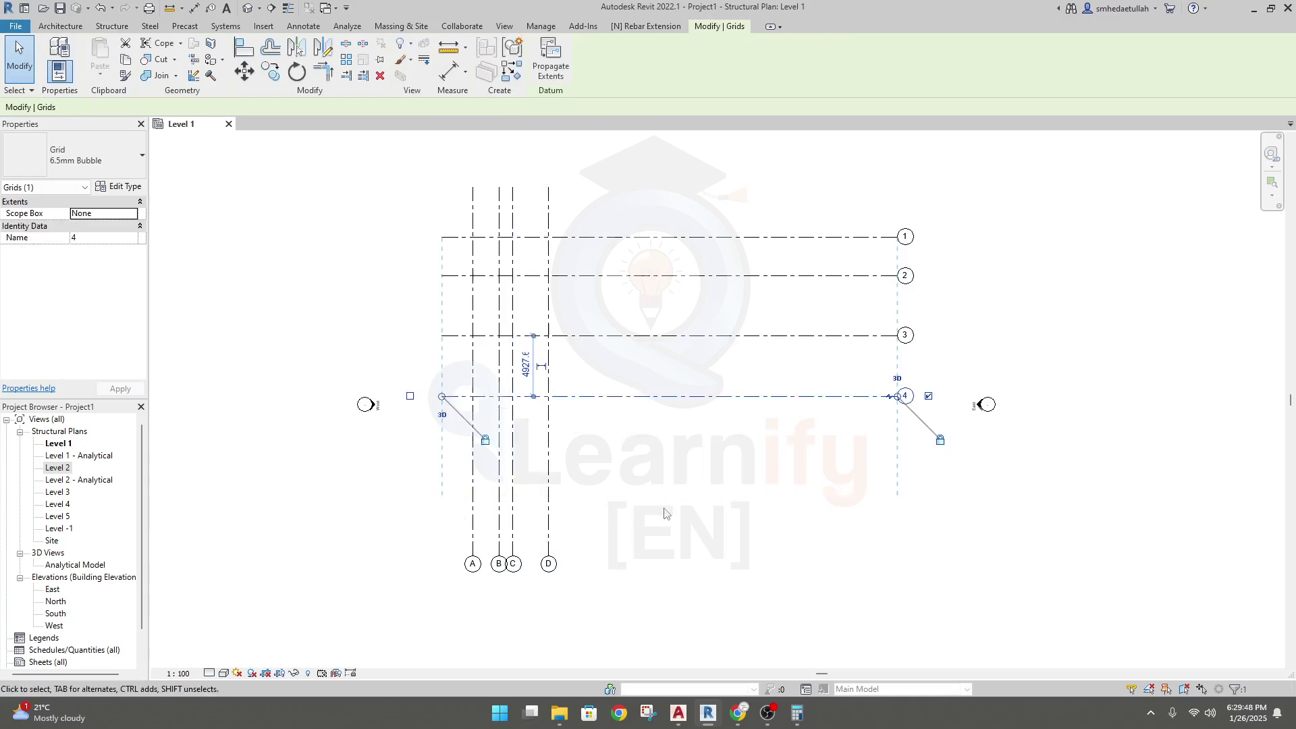
- Clear the grid selection and switch to AutoCAD to review the whole column layout and its grid extents
middle_drag(649, 500, 690, 508)
key(Escape)
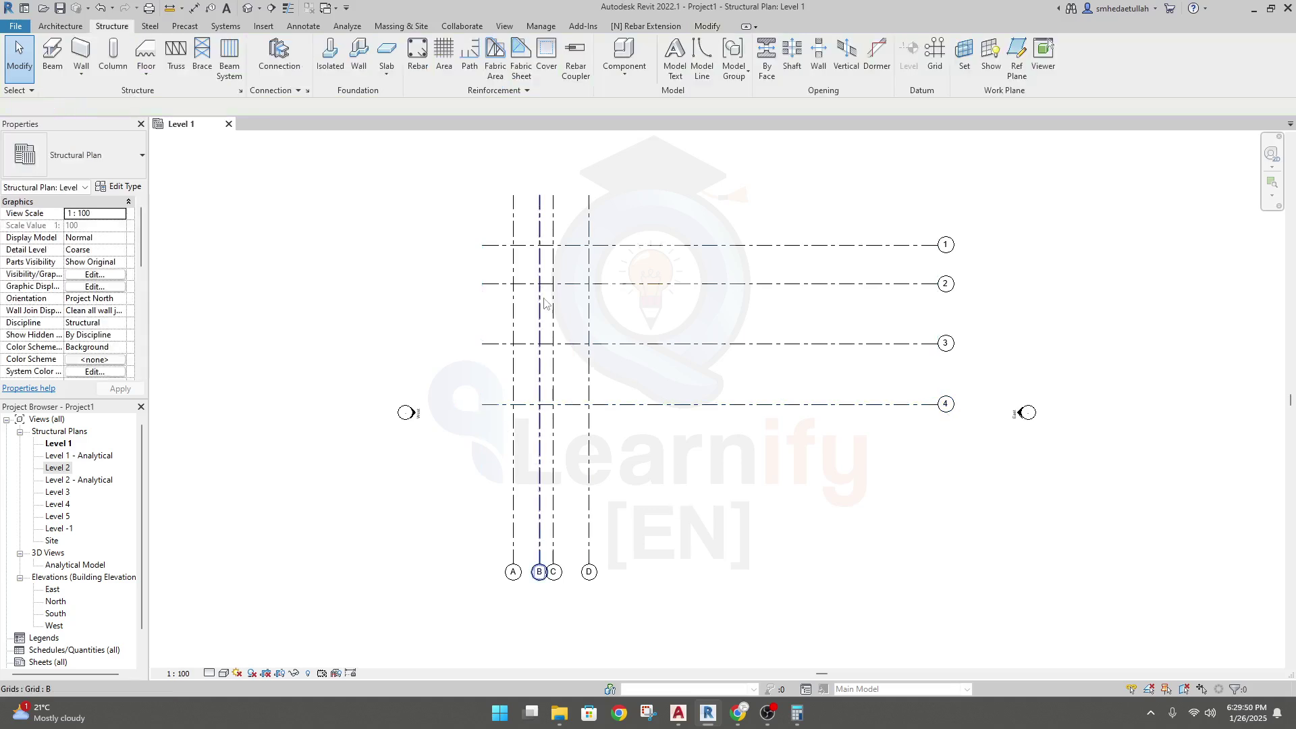
scroll(543, 299, up, 3)
scroll(536, 287, down, 5)
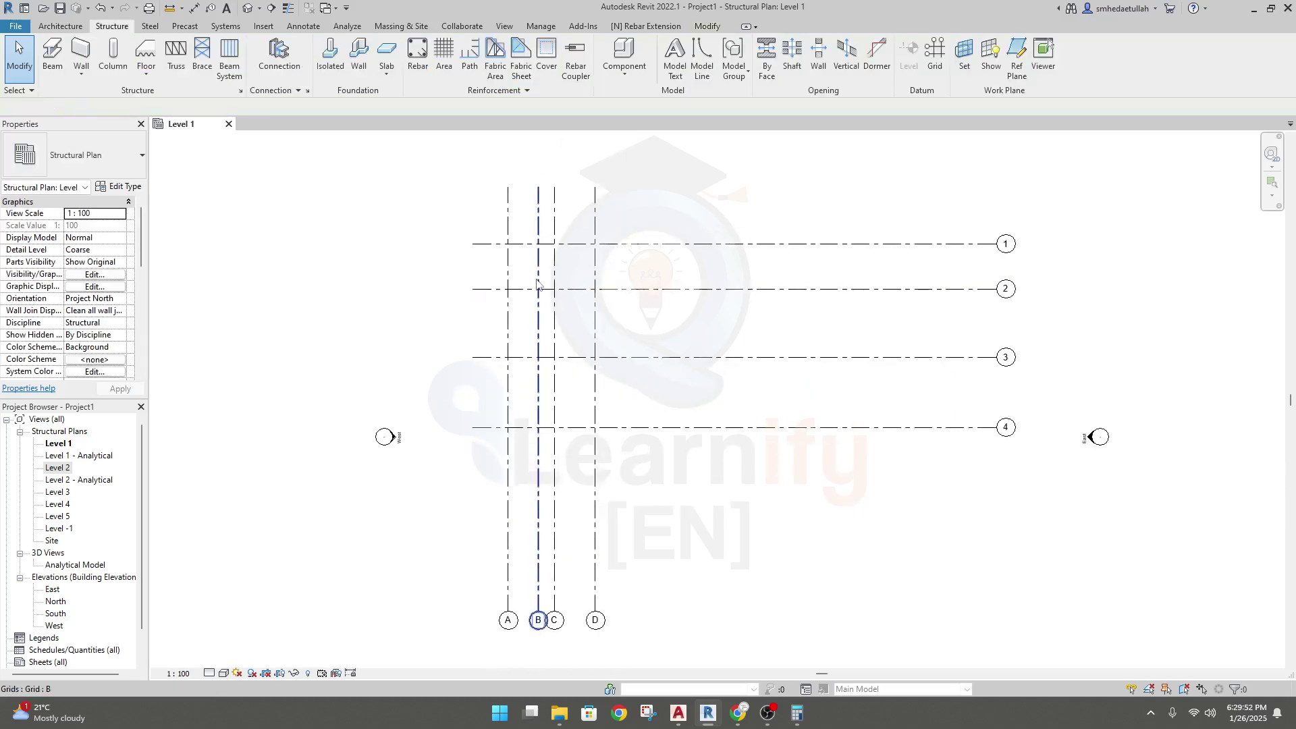
scroll(536, 276, up, 2)
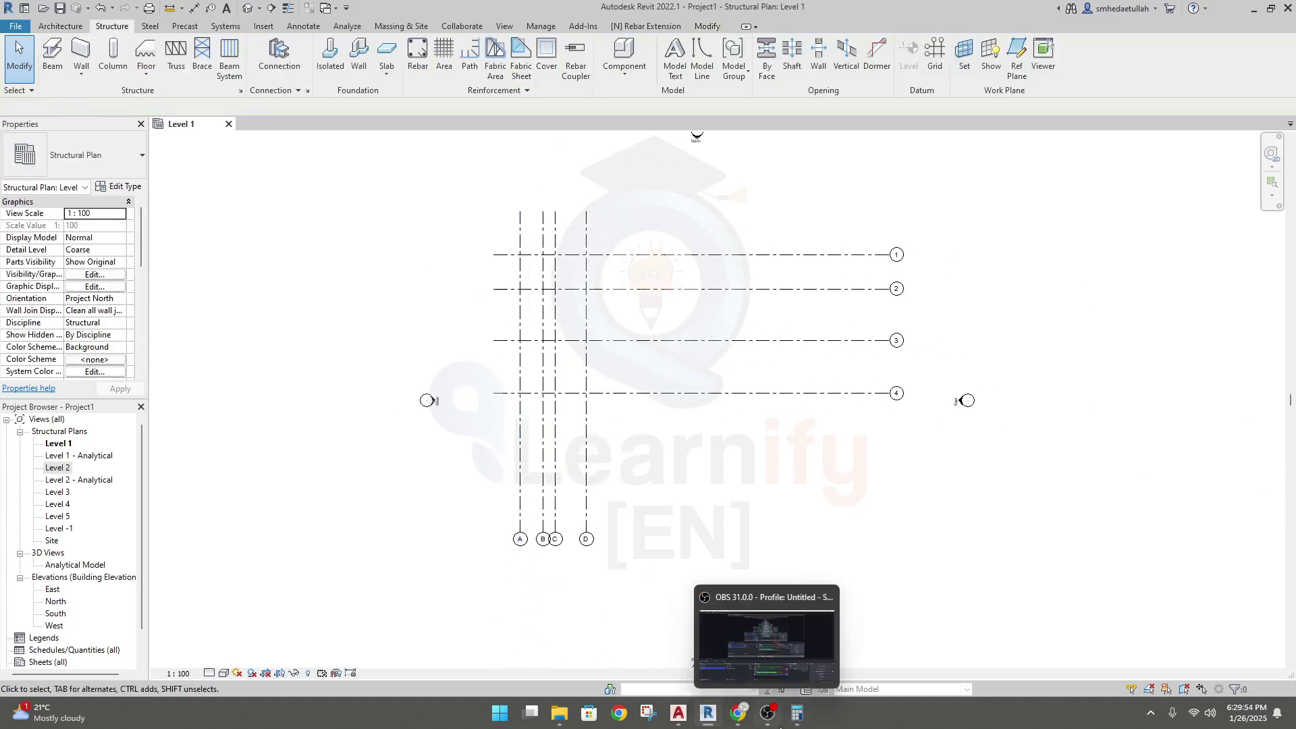
click(680, 658)
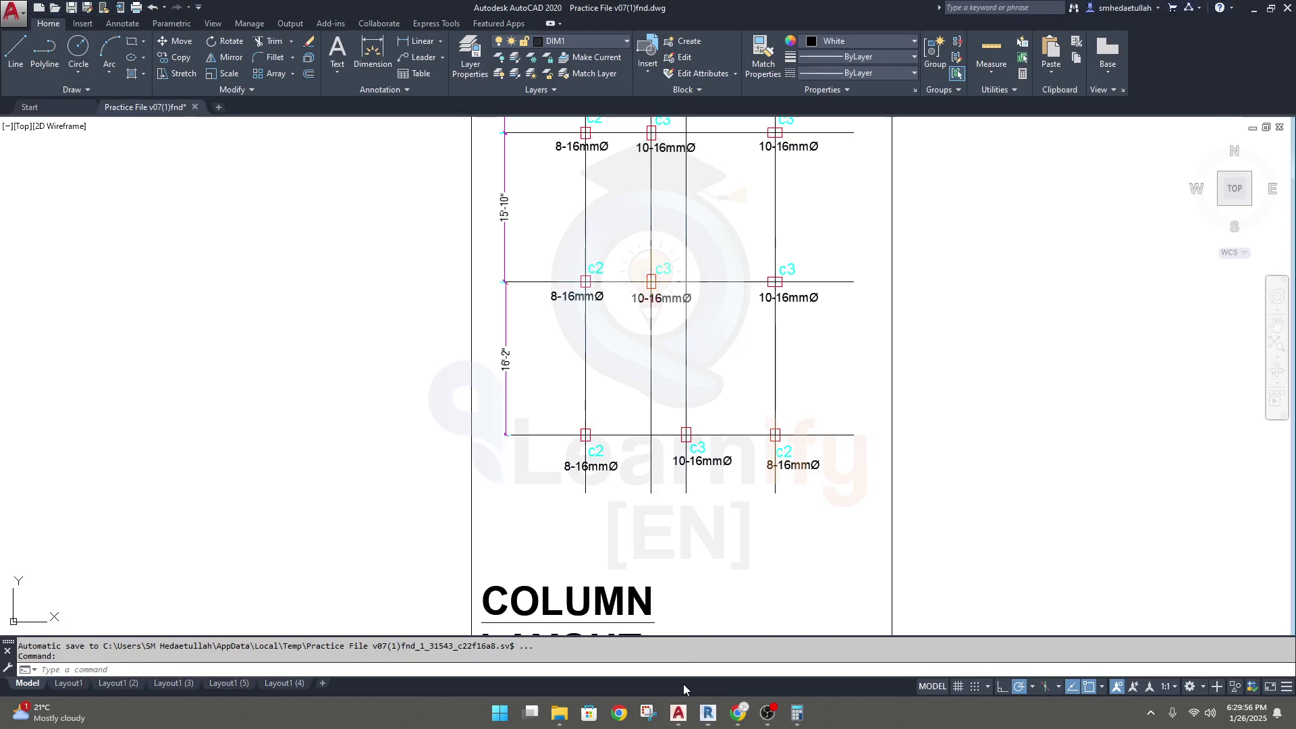
scroll(675, 473, down, 5)
scroll(675, 405, up, 4)
middle_drag(672, 385, 675, 442)
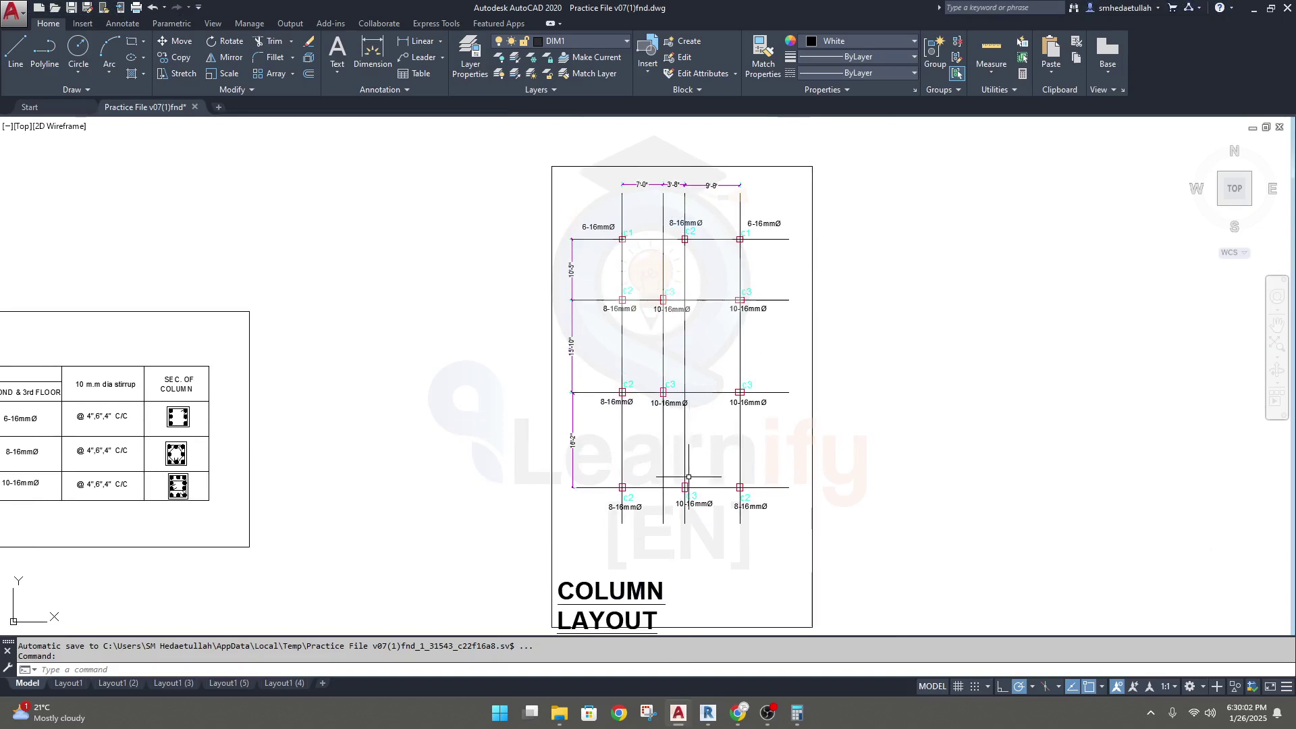
mouse_move(737, 712)
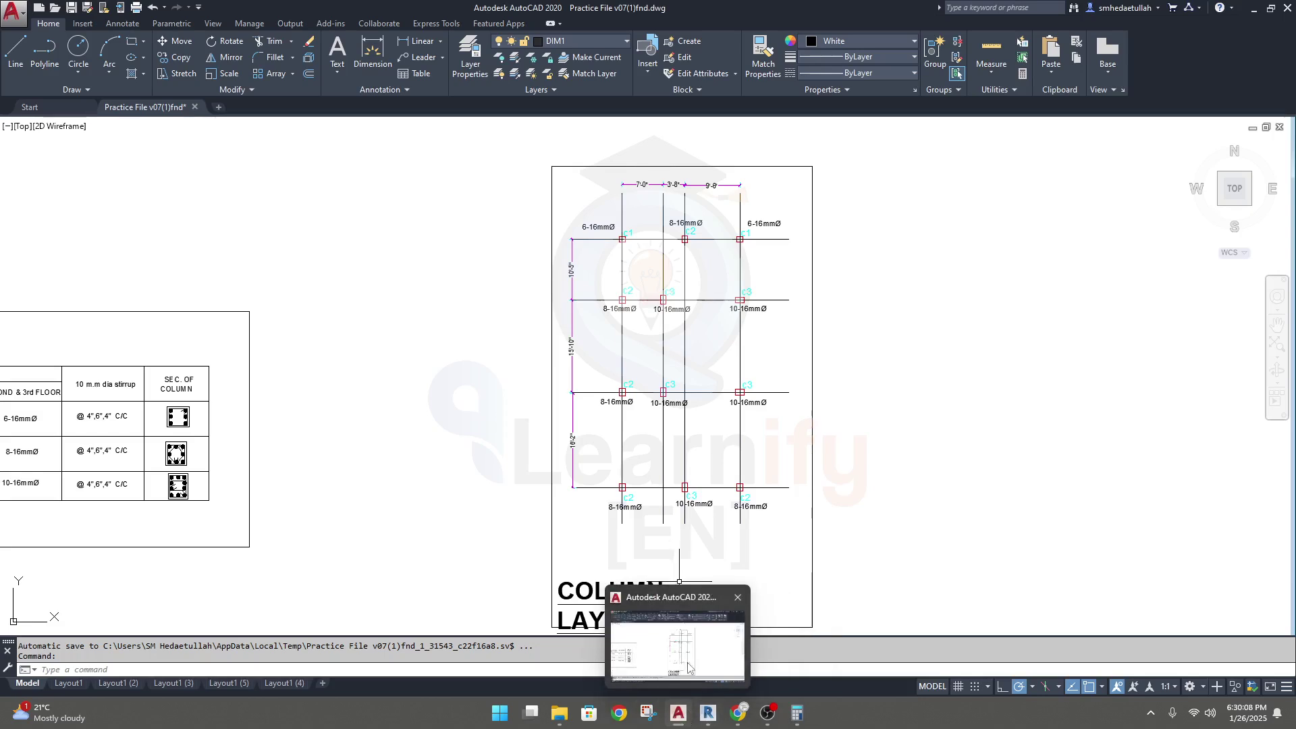
- Return to Revit and shorten grid lines 1–4 so their bubbles sit just beyond grid line D
click(707, 719)
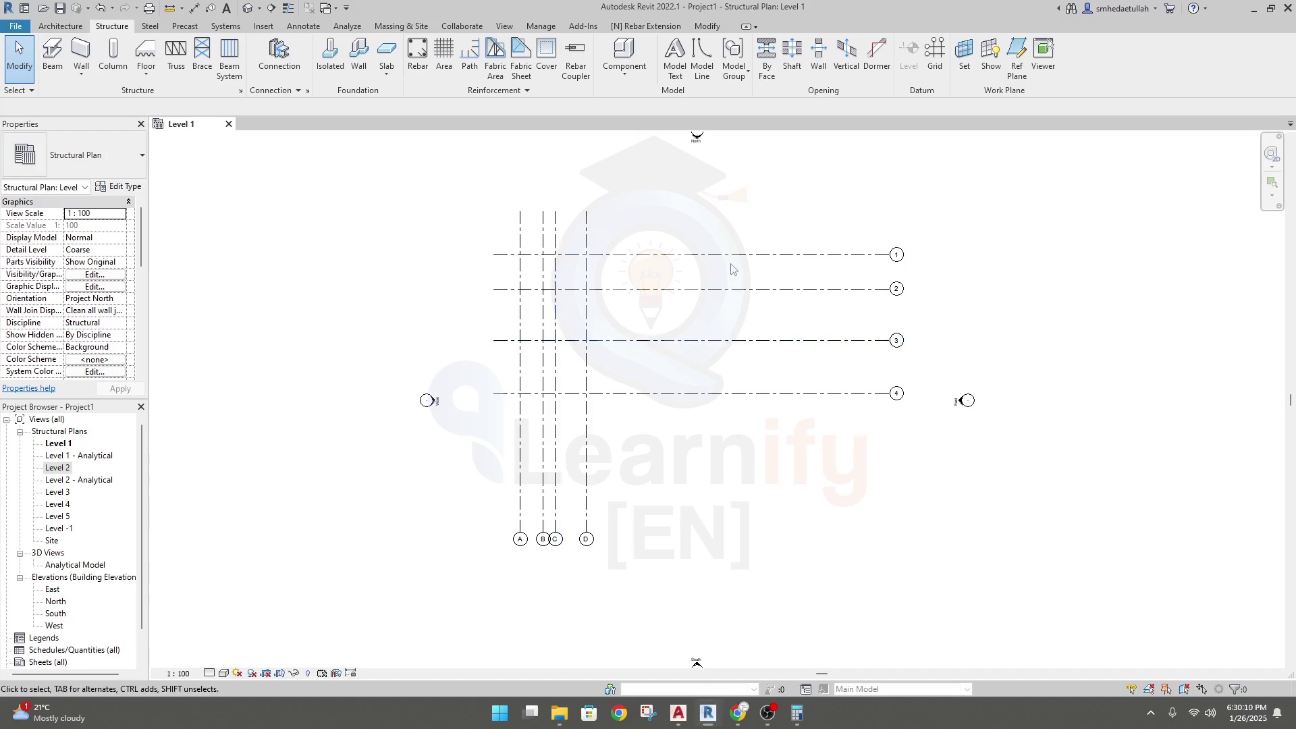
click(877, 260)
drag(886, 255, 625, 257)
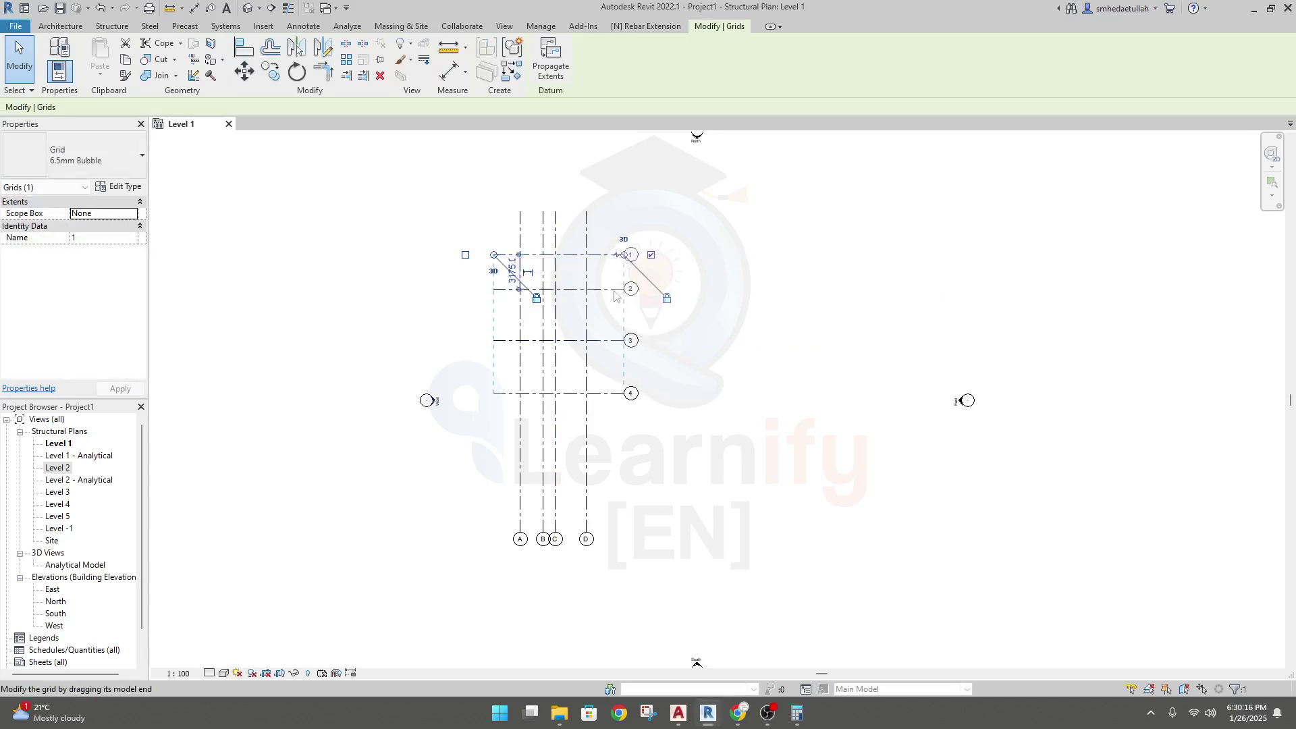
click(585, 534)
drag(585, 538, 579, 539)
click(626, 539)
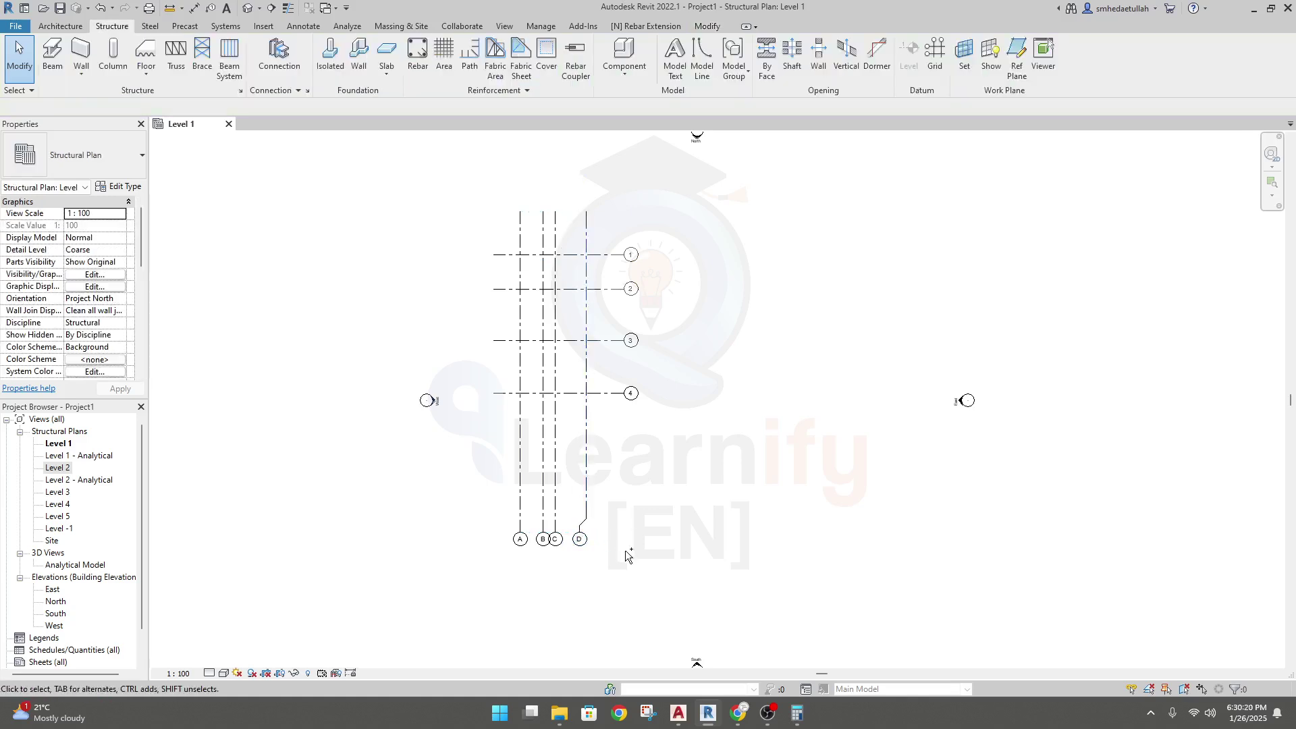
- Shorten grid lines A–D at both ends so they extend only slightly beyond grid lines 1 and 4
click(584, 537)
drag(586, 536, 586, 423)
scroll(536, 303, up, 4)
middle_drag(593, 260, 598, 306)
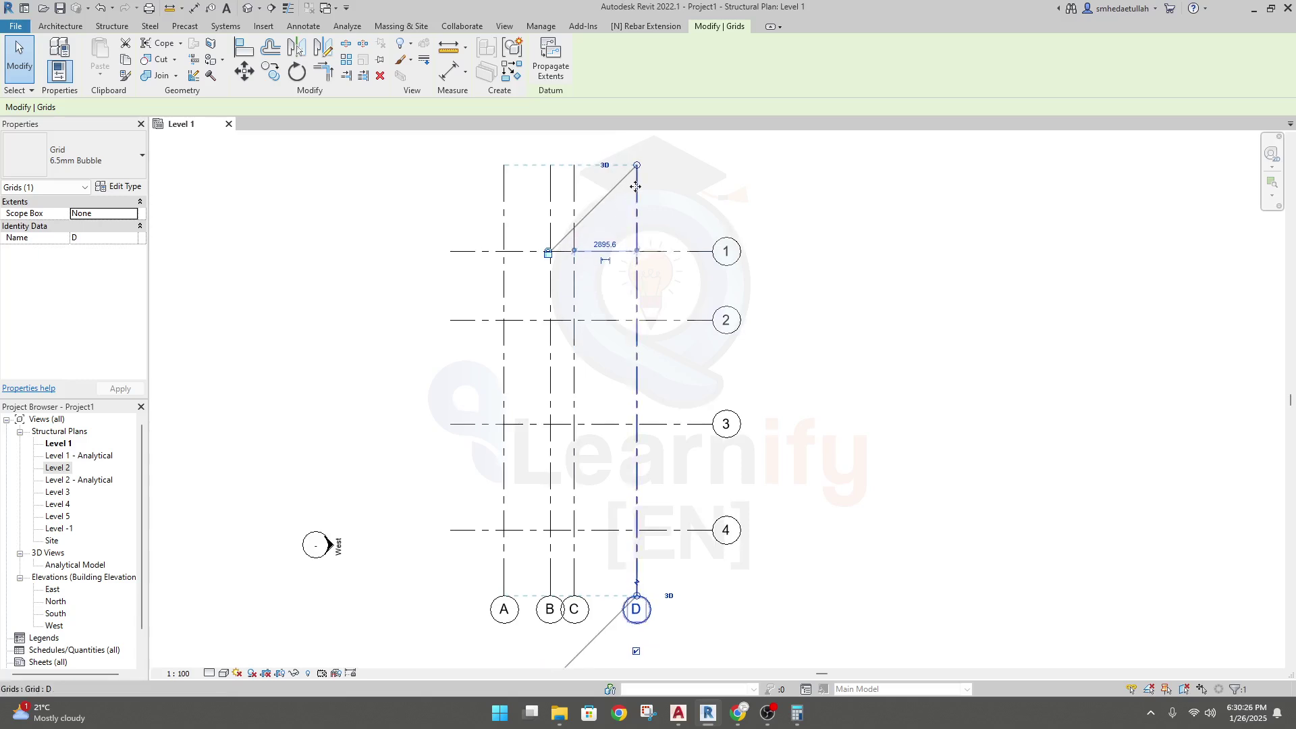
drag(638, 189, 636, 216)
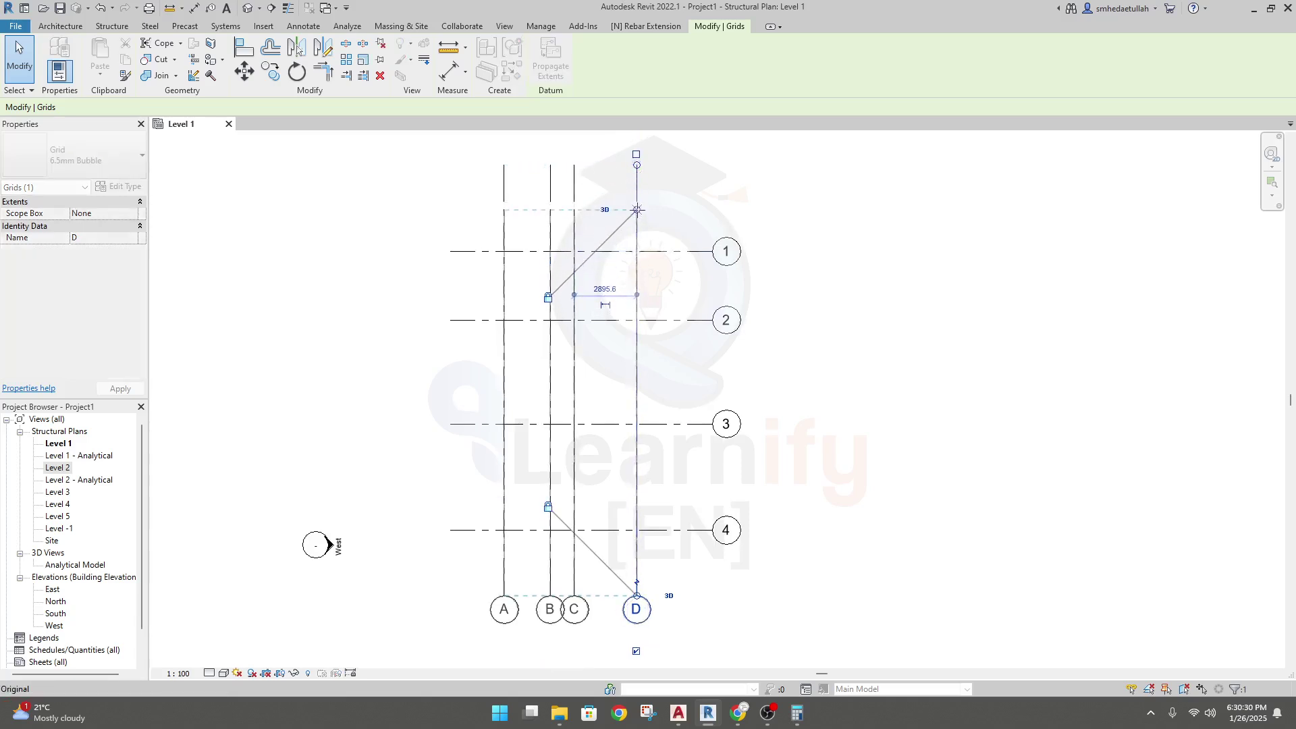
key(Escape)
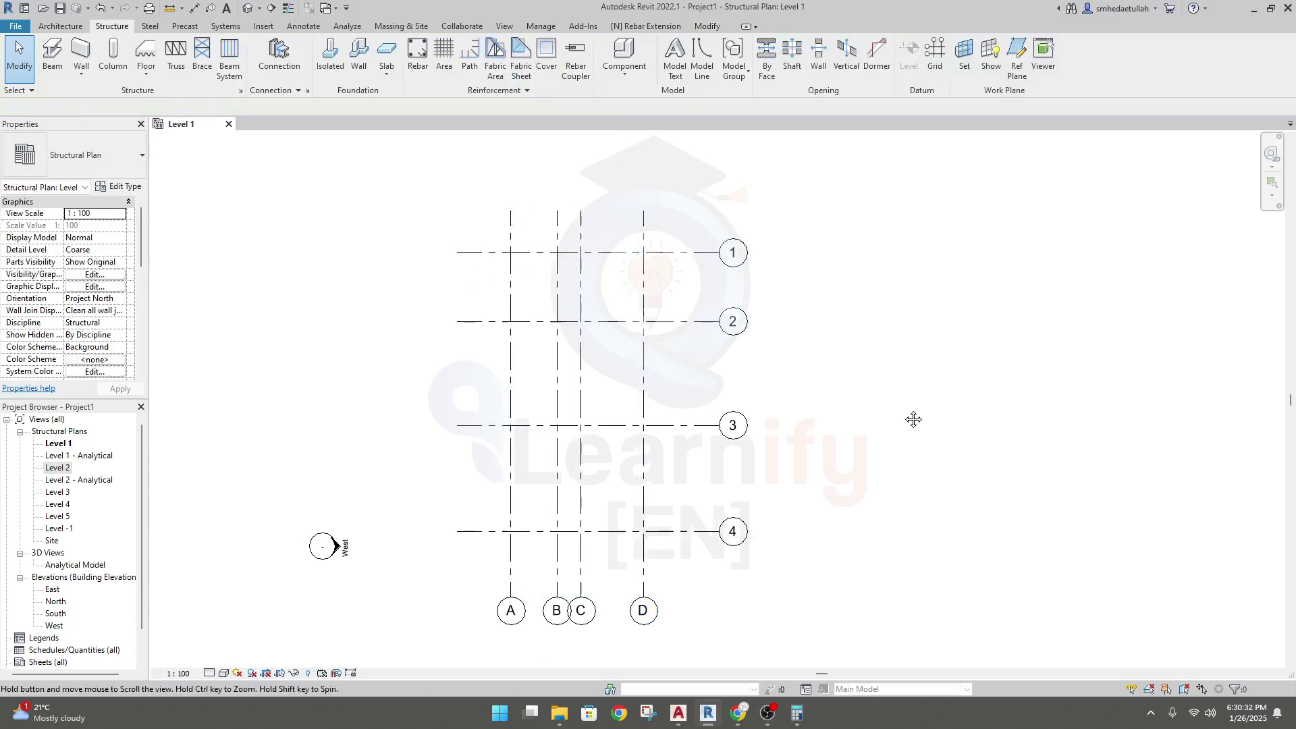
- Add an elbow to grid line C on Level 1 and shift its bubble toward D, clear of bubble B
middle_drag(448, 457, 452, 395)
scroll(463, 376, up, 1)
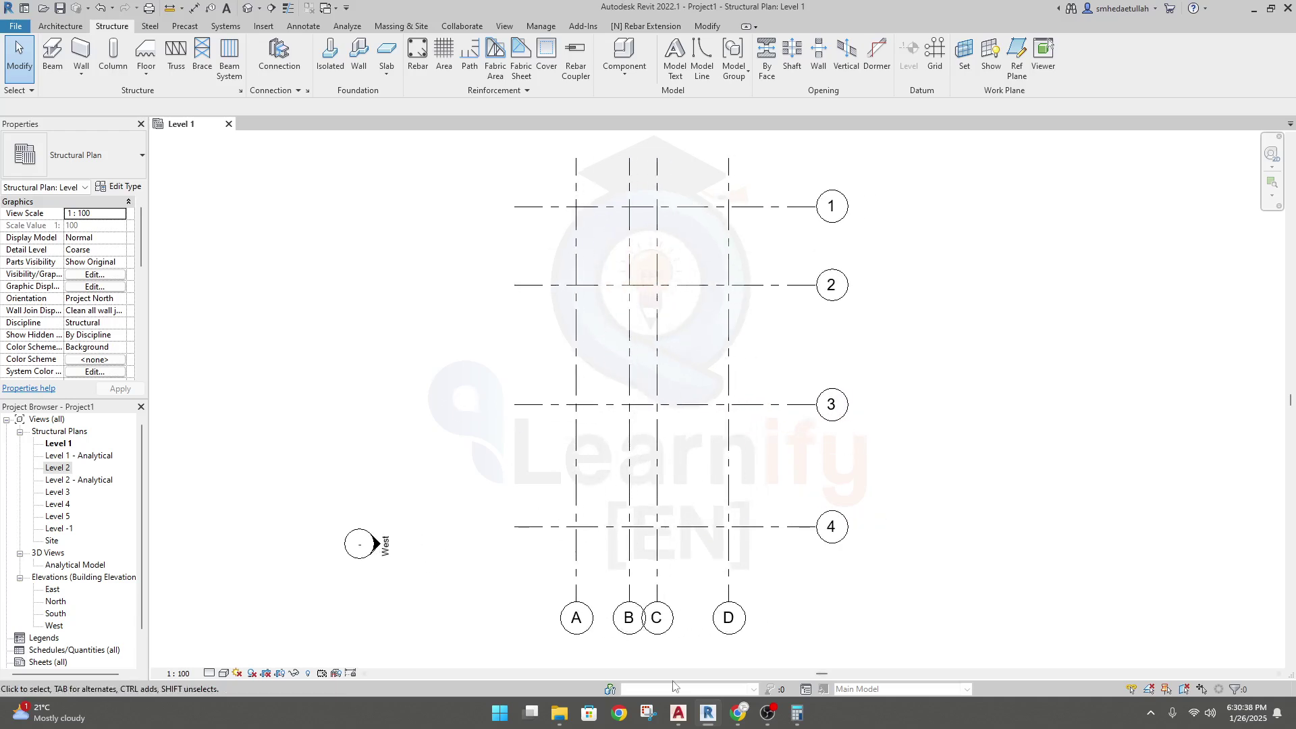
click(659, 612)
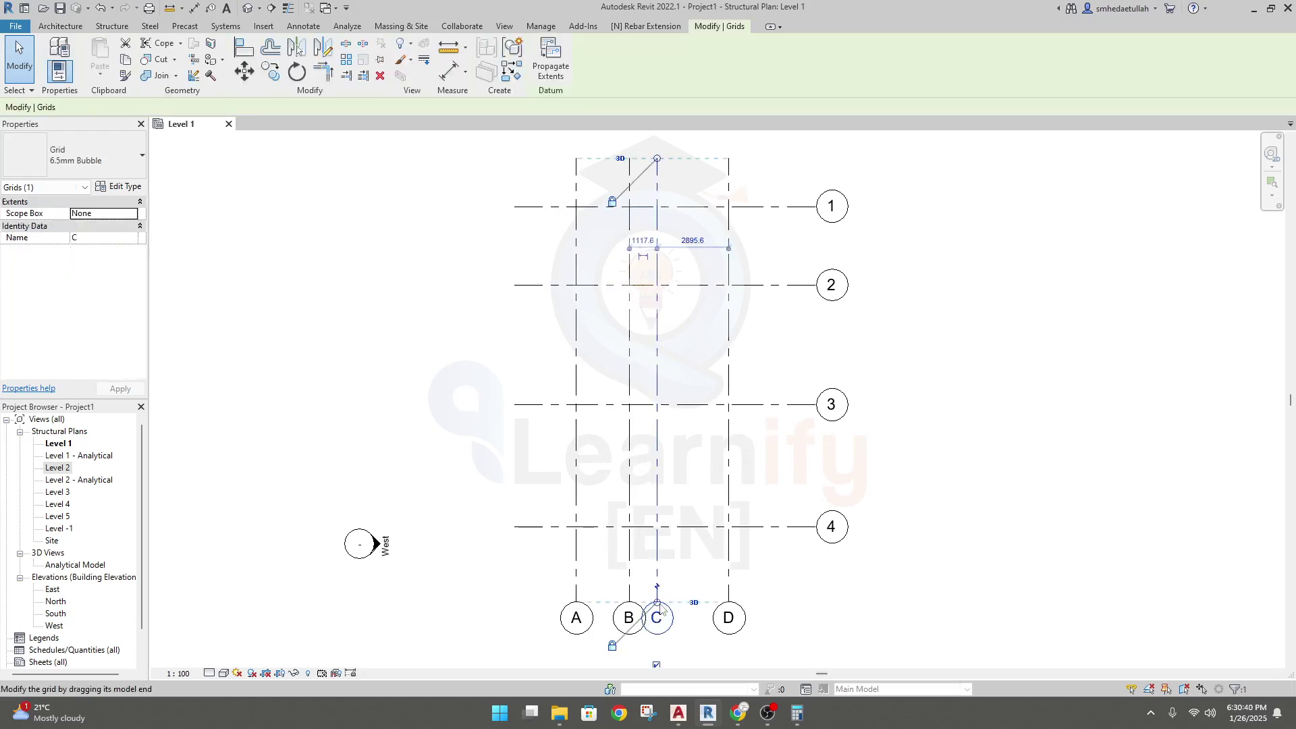
click(657, 587)
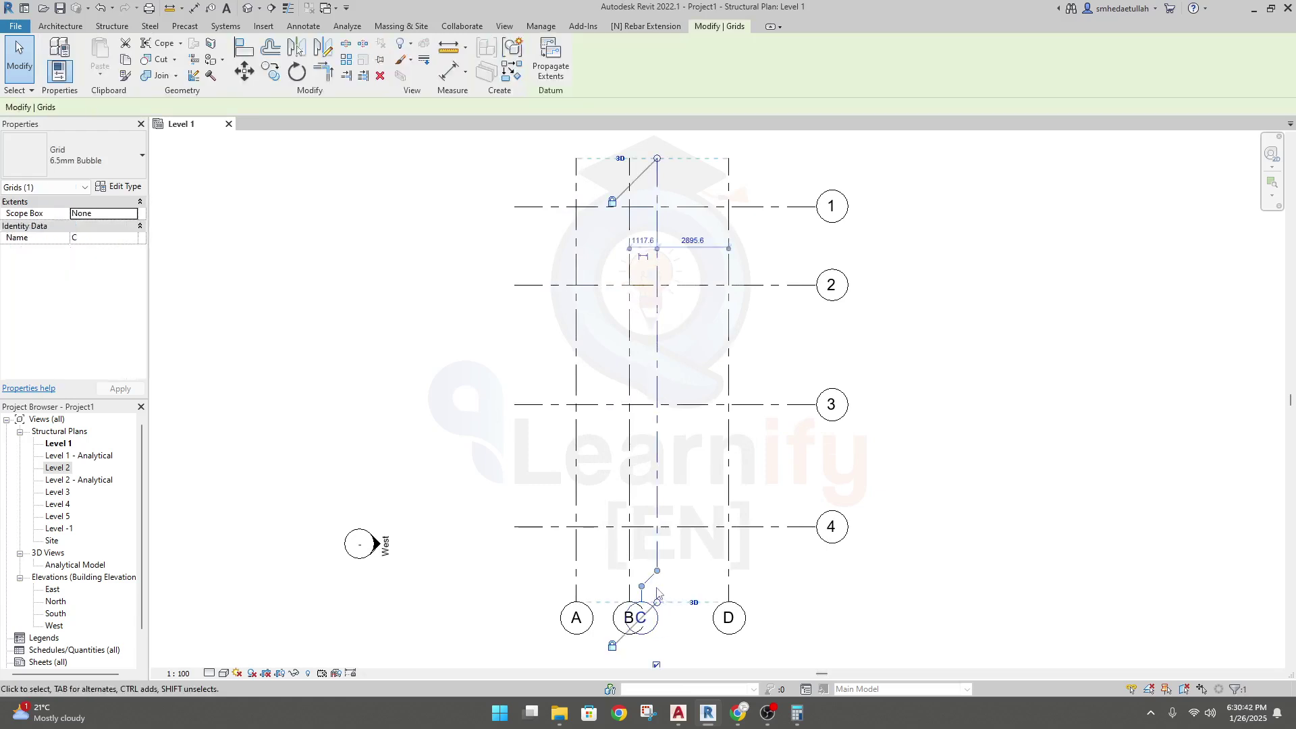
drag(644, 591, 672, 592)
click(828, 604)
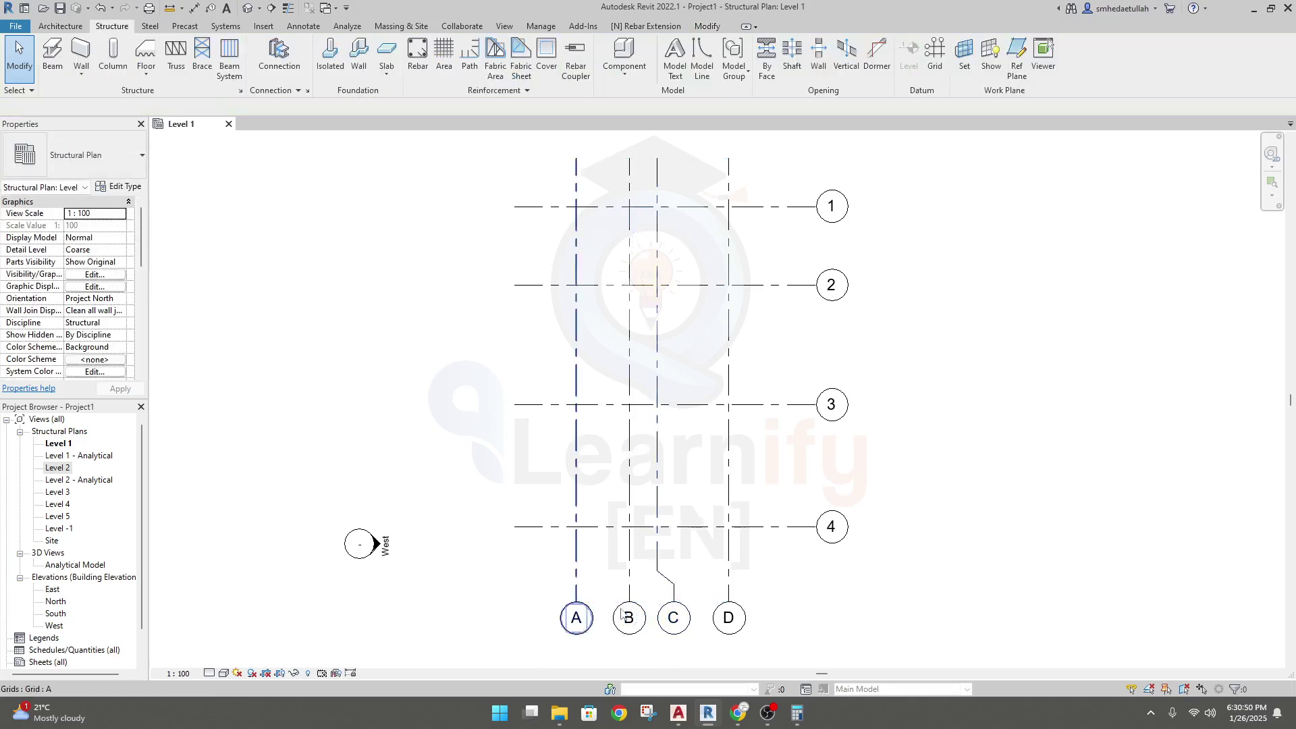
- Examine the Level 1 grid layout, including the spacing between the lettered grid bubbles
middle_drag(756, 567, 736, 598)
scroll(725, 590, down, 2)
scroll(675, 621, up, 2)
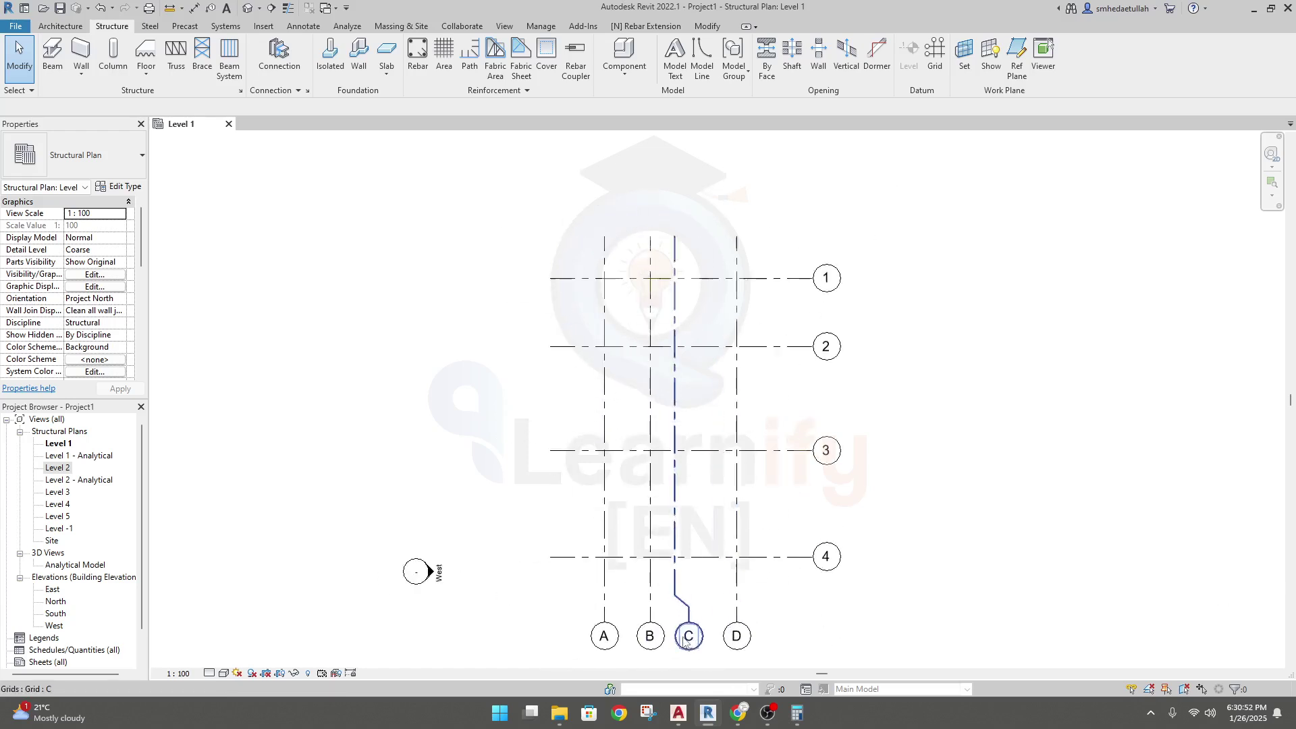
scroll(683, 638, up, 2)
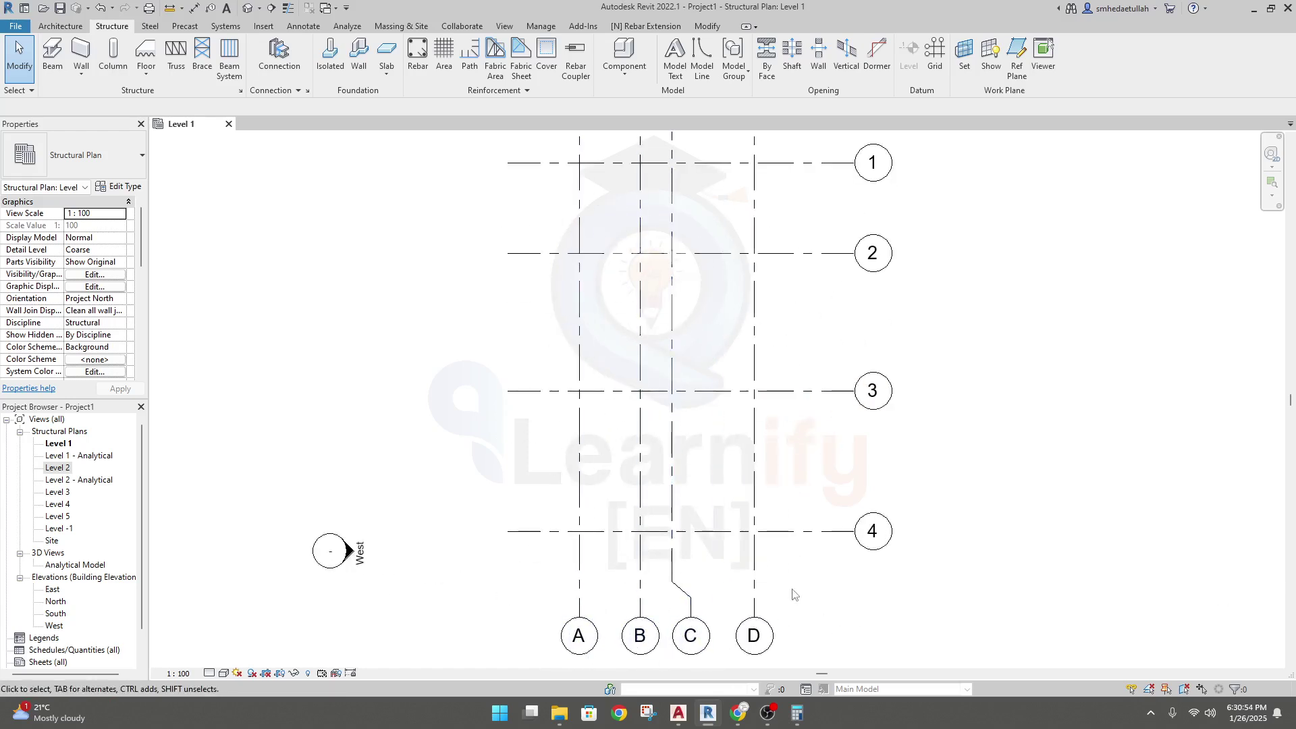
scroll(810, 584, down, 3)
middle_drag(824, 590, 756, 533)
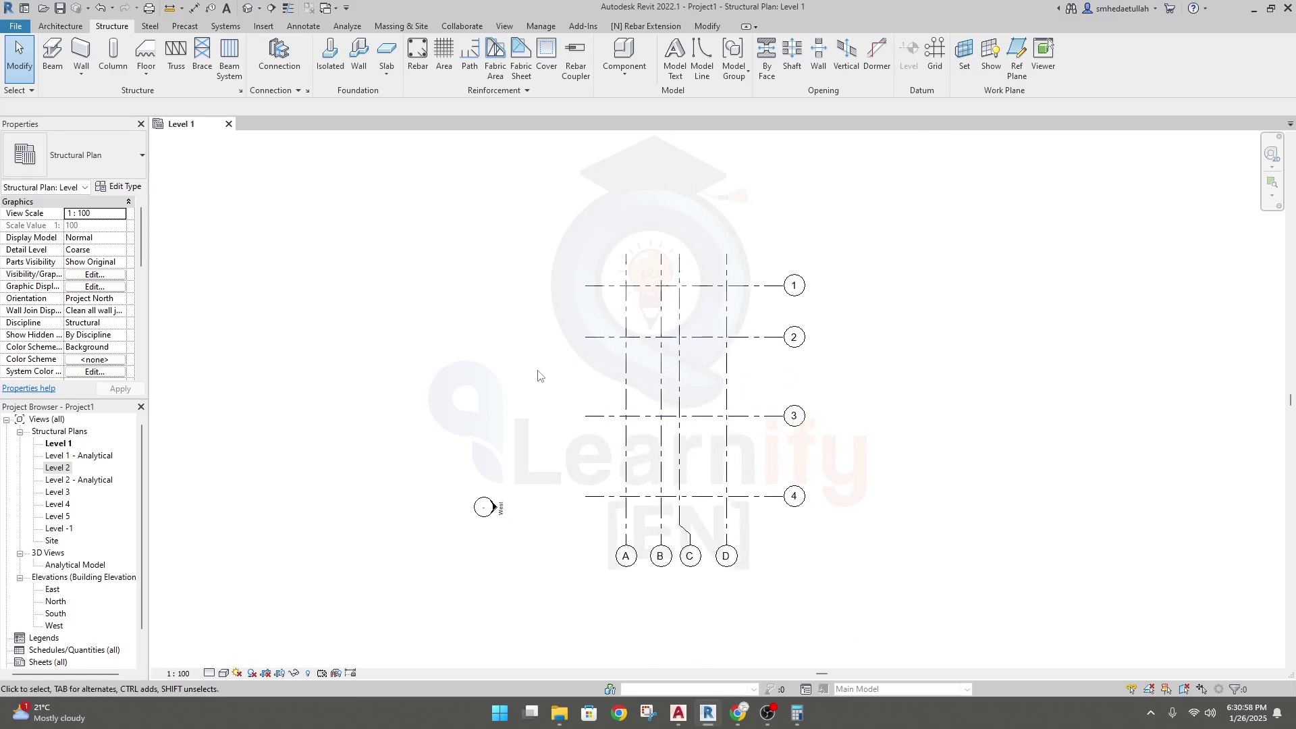
scroll(538, 376, down, 1)
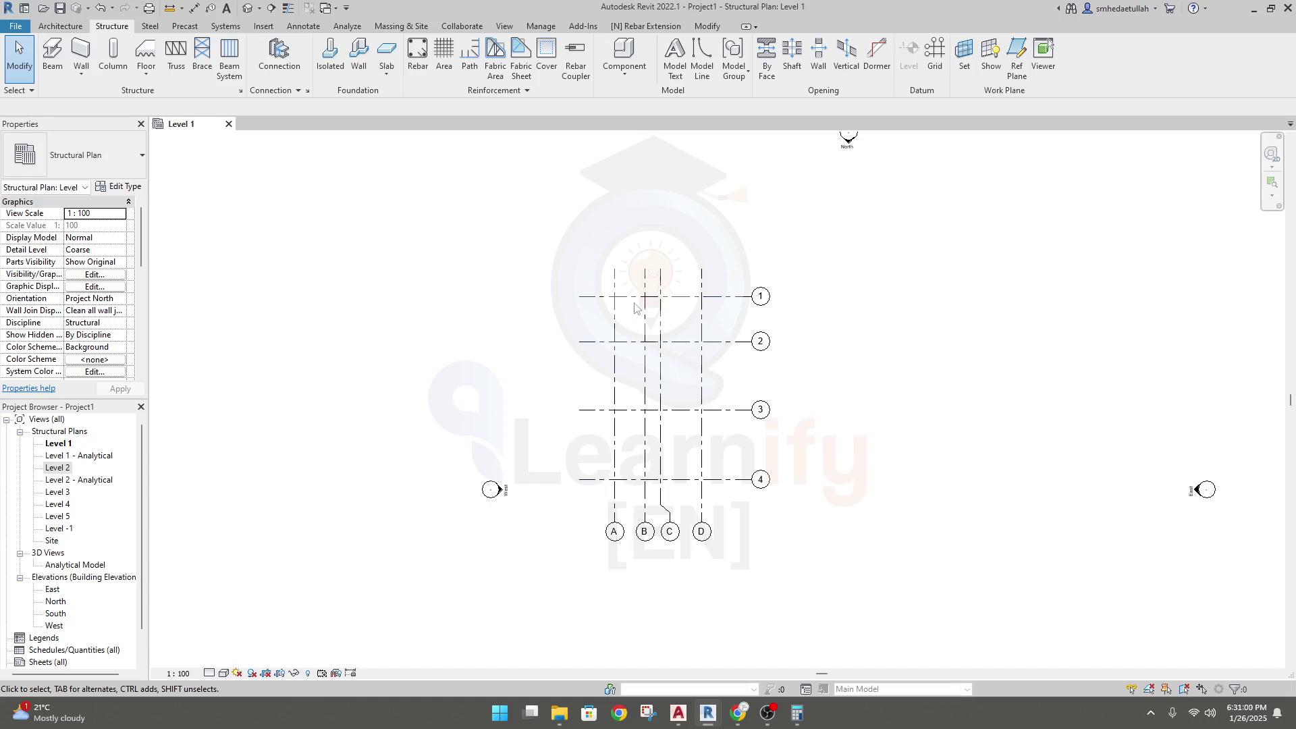
scroll(635, 316, up, 1)
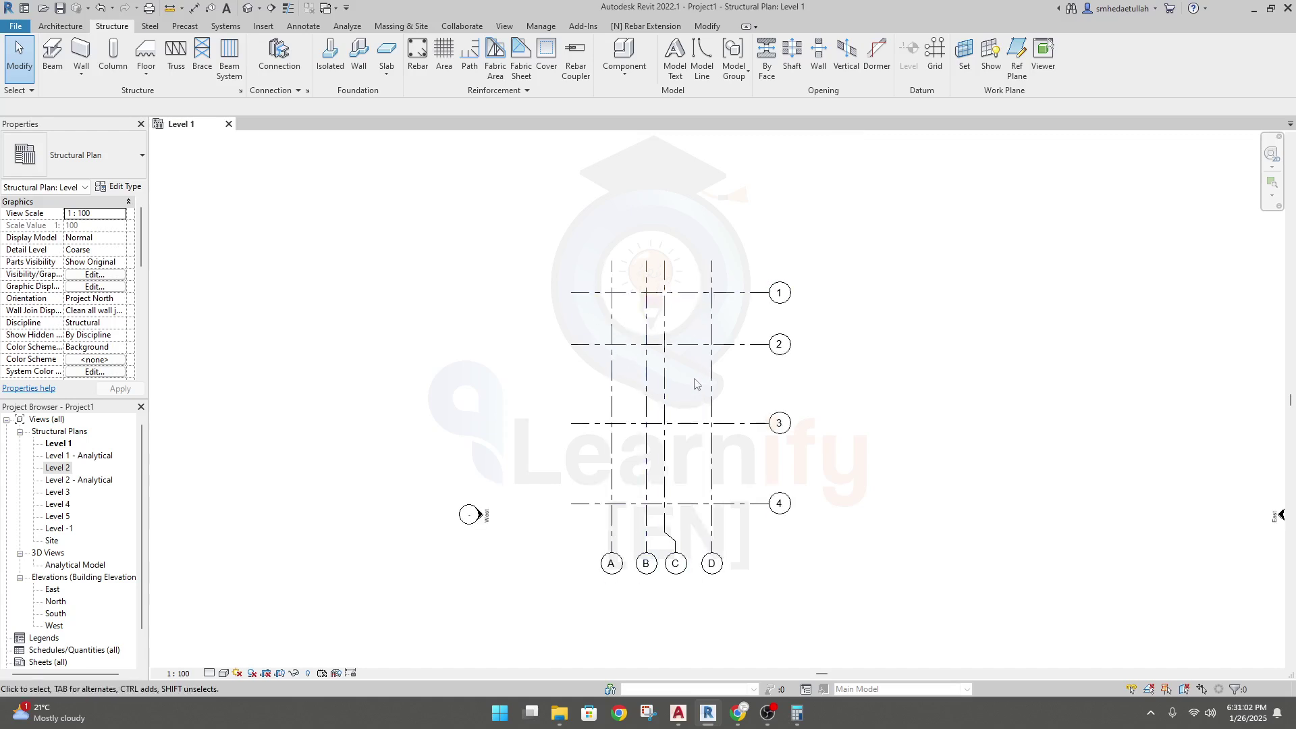
- Open the Level 2 structural plan, add an elbow to grid line C and shift its bubble toward D
double_click(62, 469)
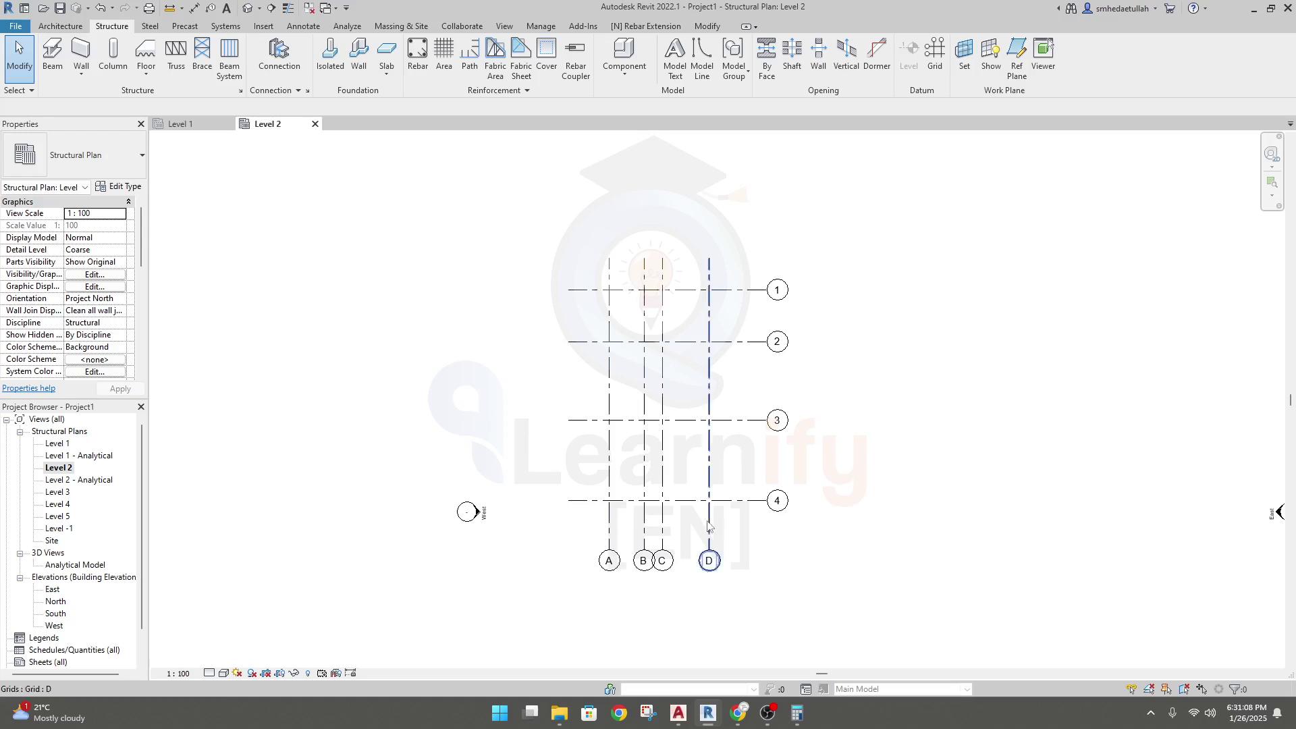
scroll(684, 542, up, 1)
click(596, 503)
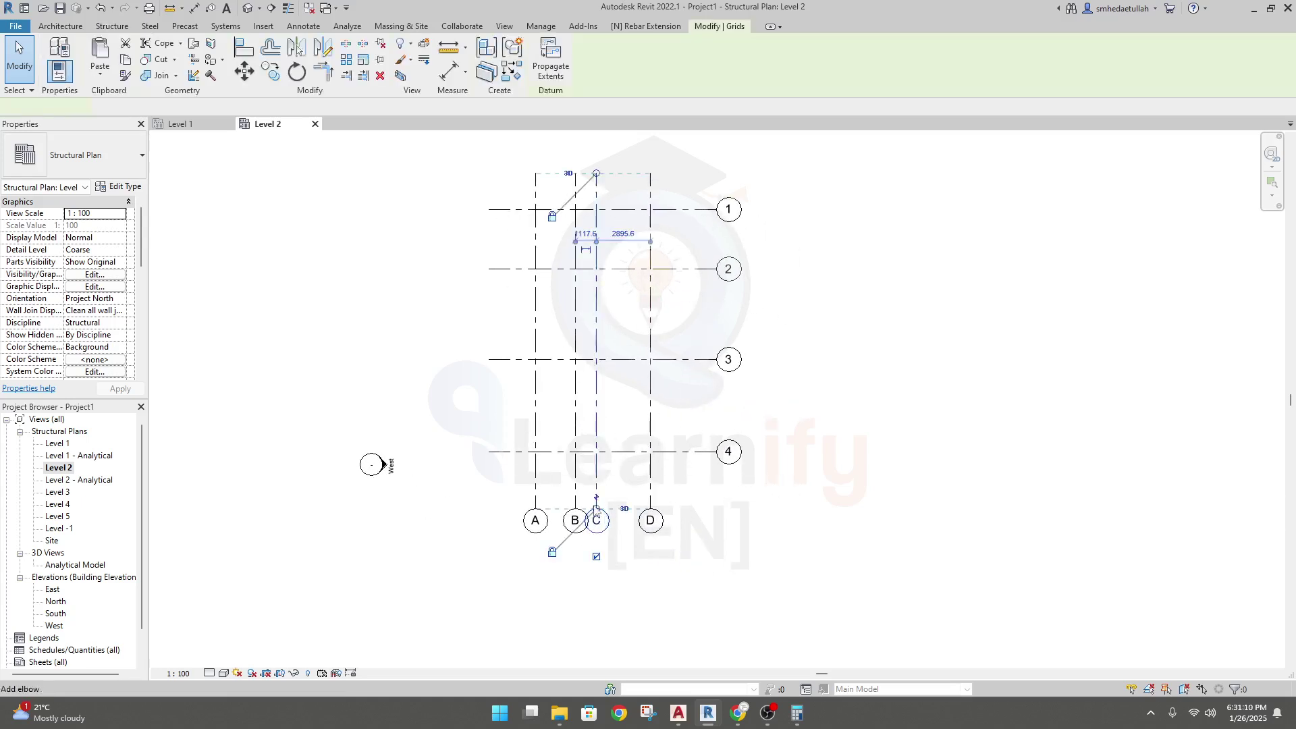
drag(596, 511, 610, 506)
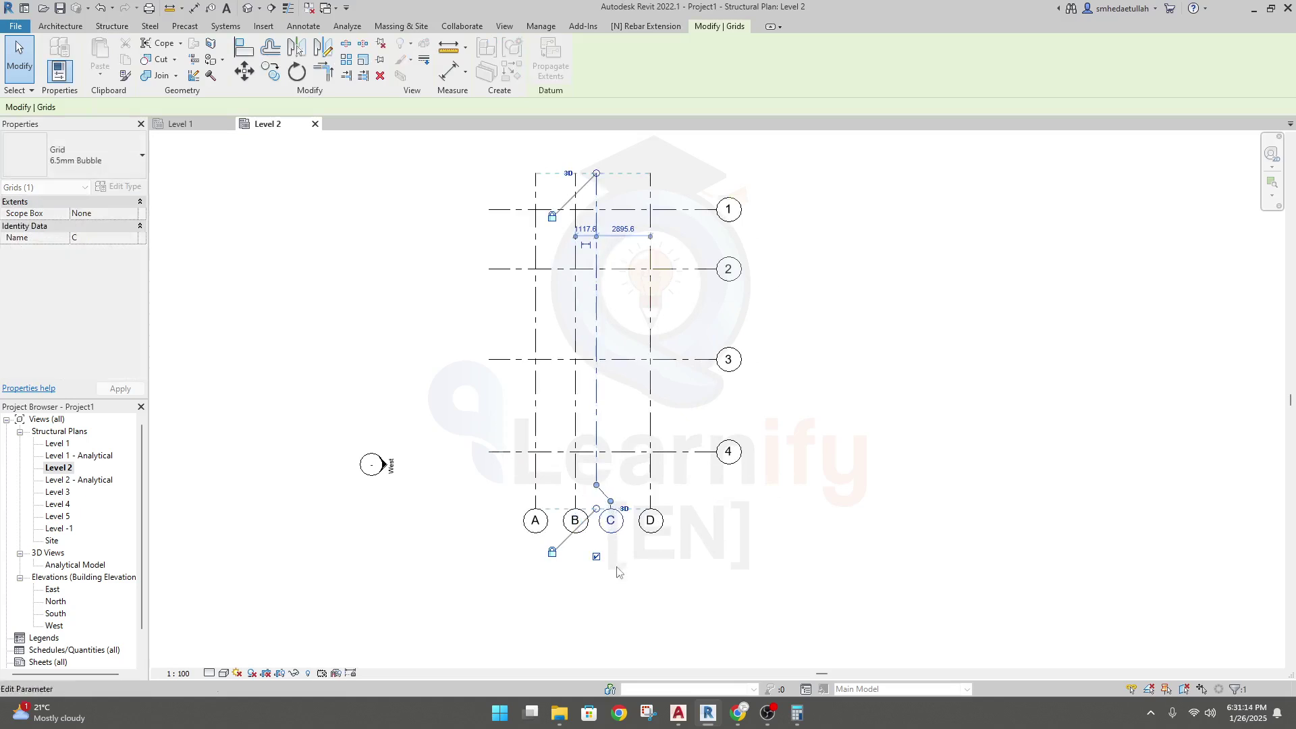
click(670, 571)
- Open the Level 3 structural plan, dismiss the message notification and offset grid C's bubble toward D with an elbow
double_click(67, 494)
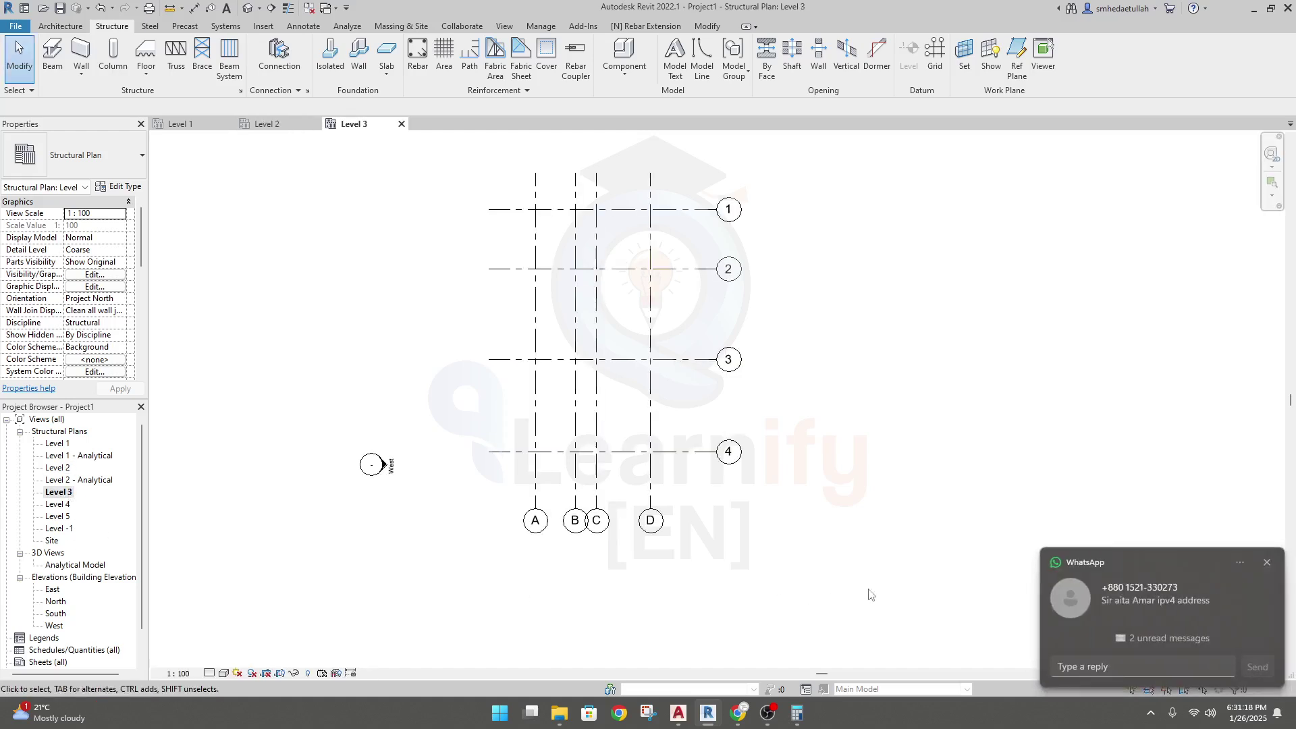
click(1267, 563)
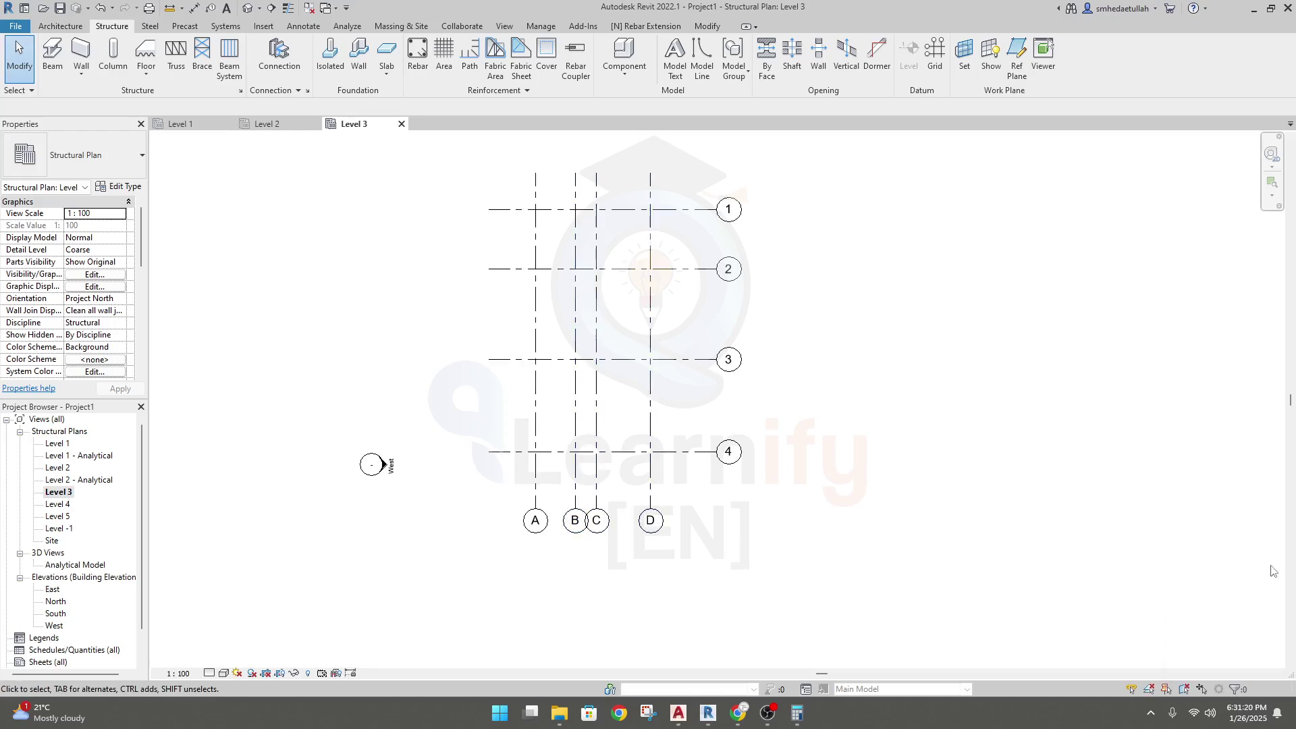
click(597, 489)
click(597, 503)
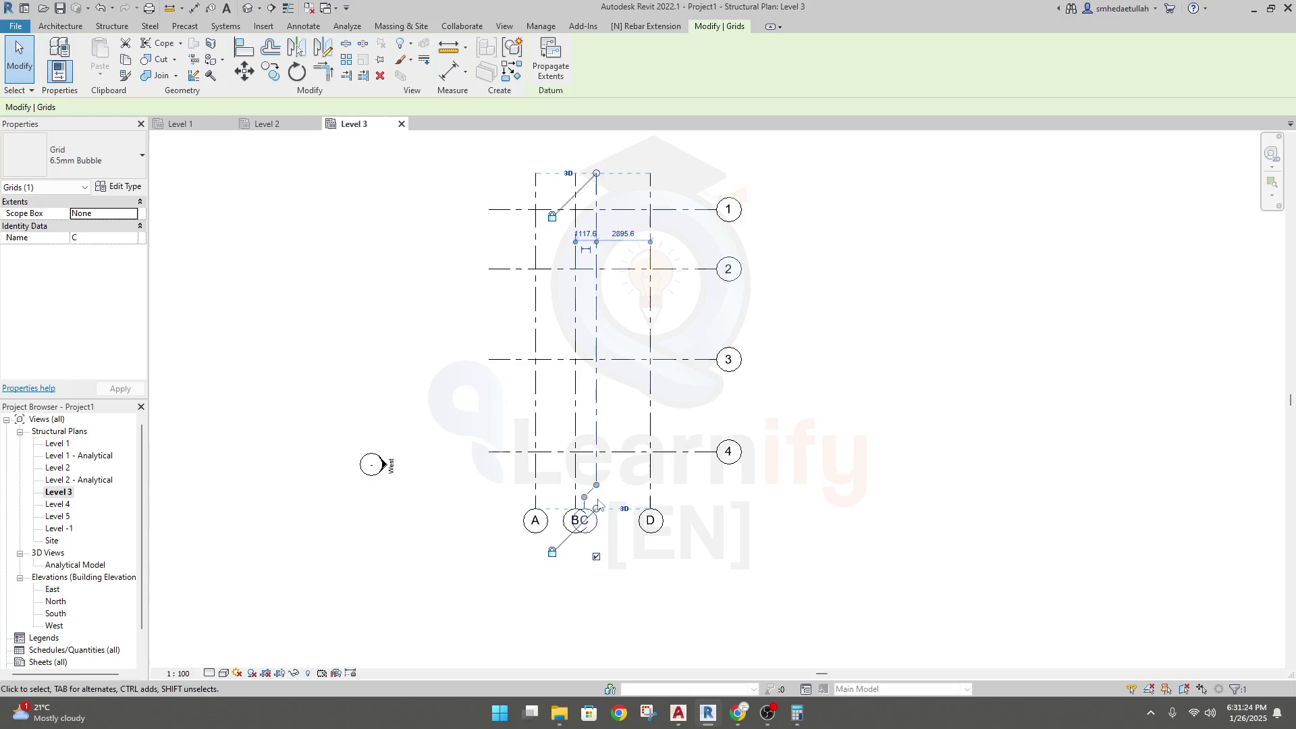
drag(601, 505, 605, 504)
click(359, 533)
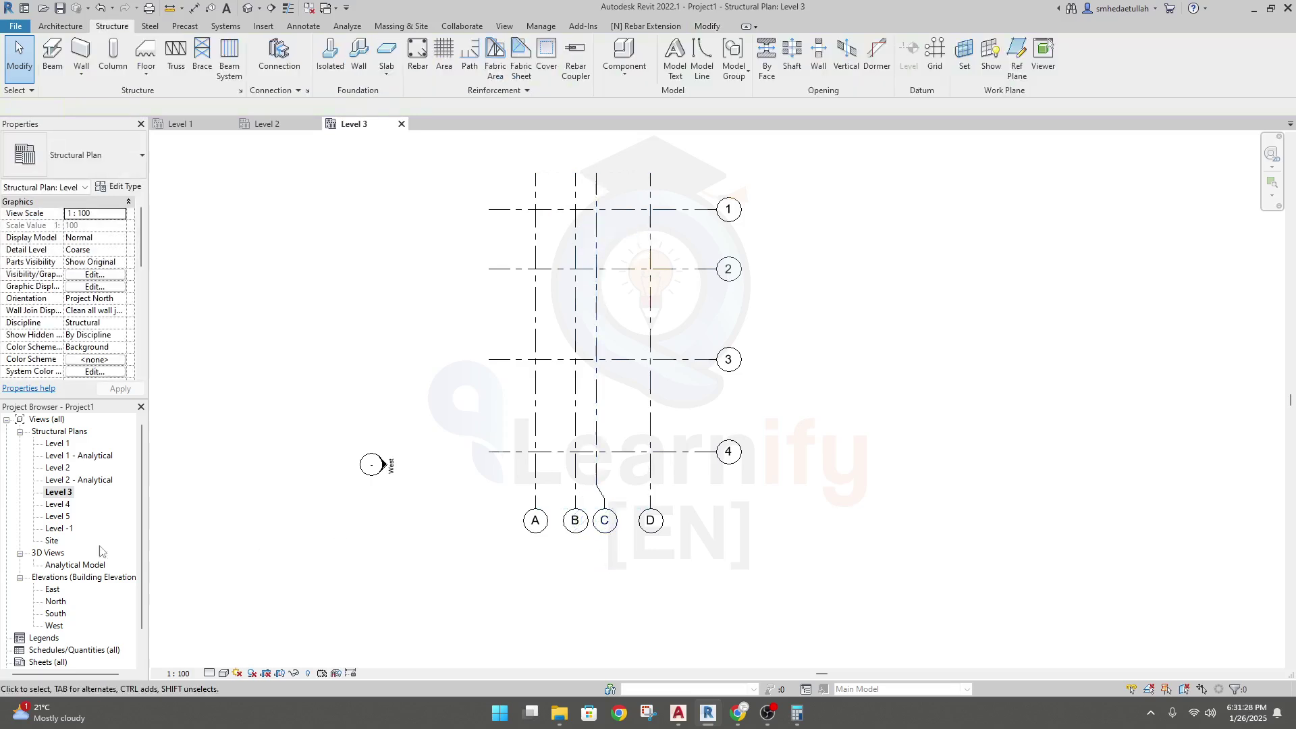
- Open the Level 4, Level 5 and Level -1 structural plans to check their grids and bubbles
click(62, 506)
double_click(61, 505)
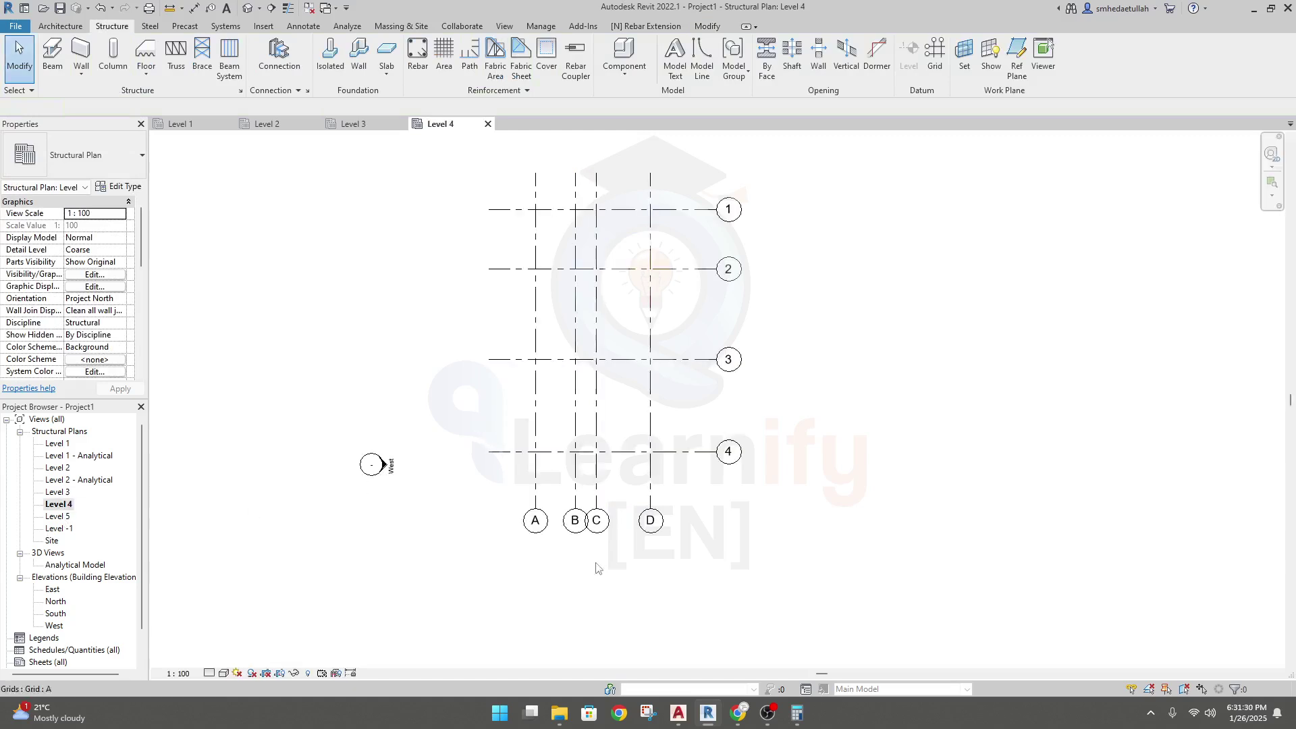
double_click(63, 517)
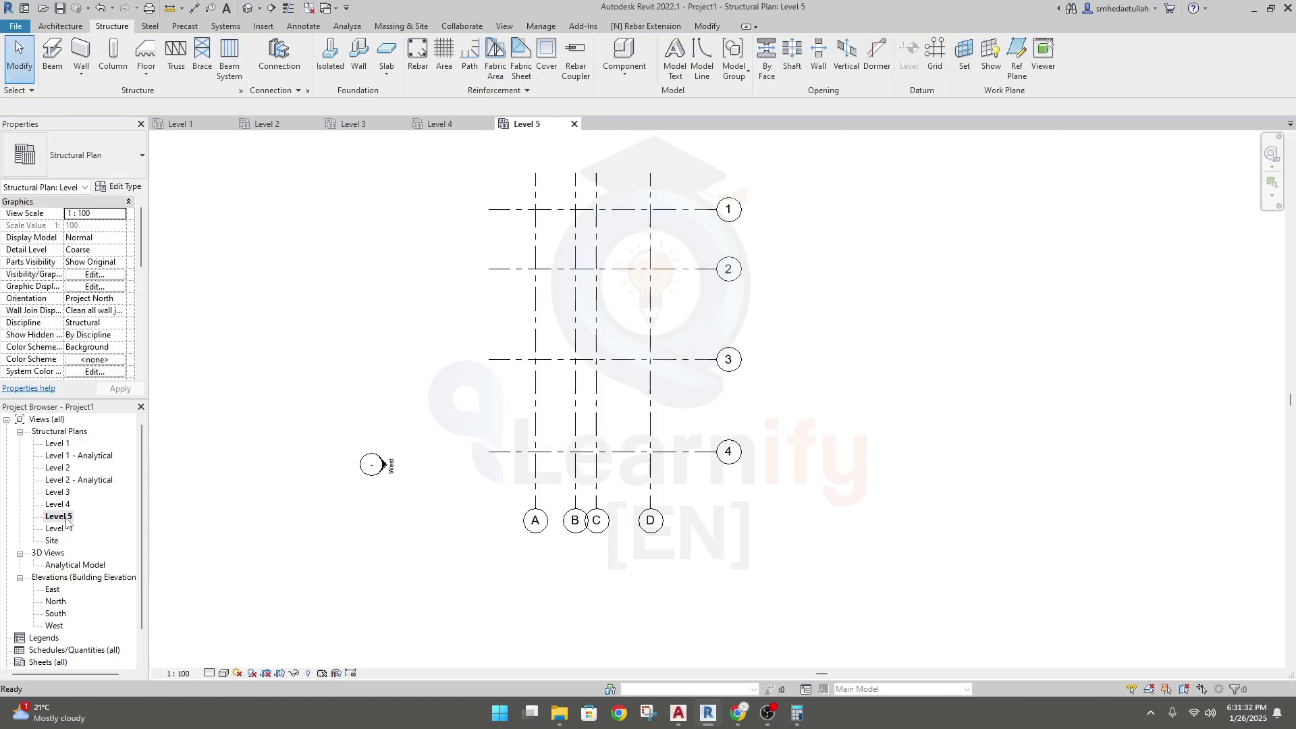
double_click(62, 528)
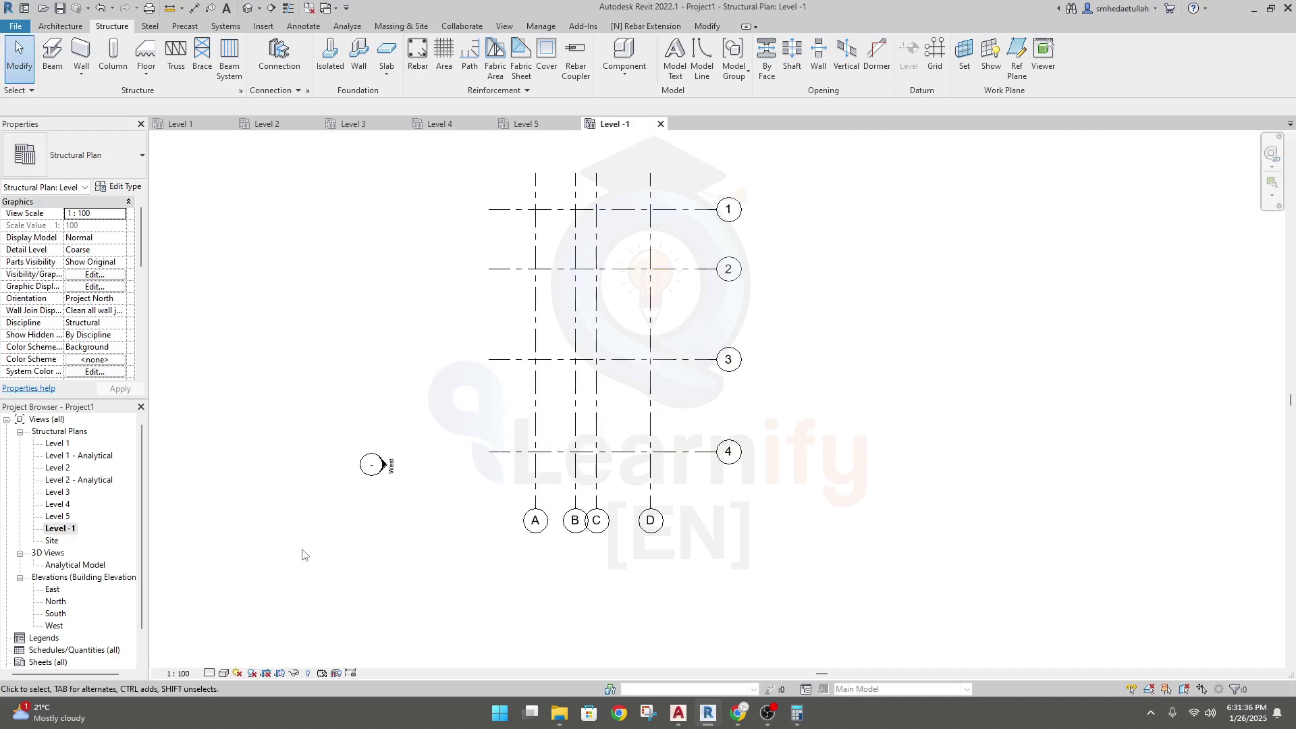
mouse_move(295, 434)
middle_down()
mouse_move(295, 472)
mouse_move(328, 459)
mouse_move(319, 467)
middle_up()
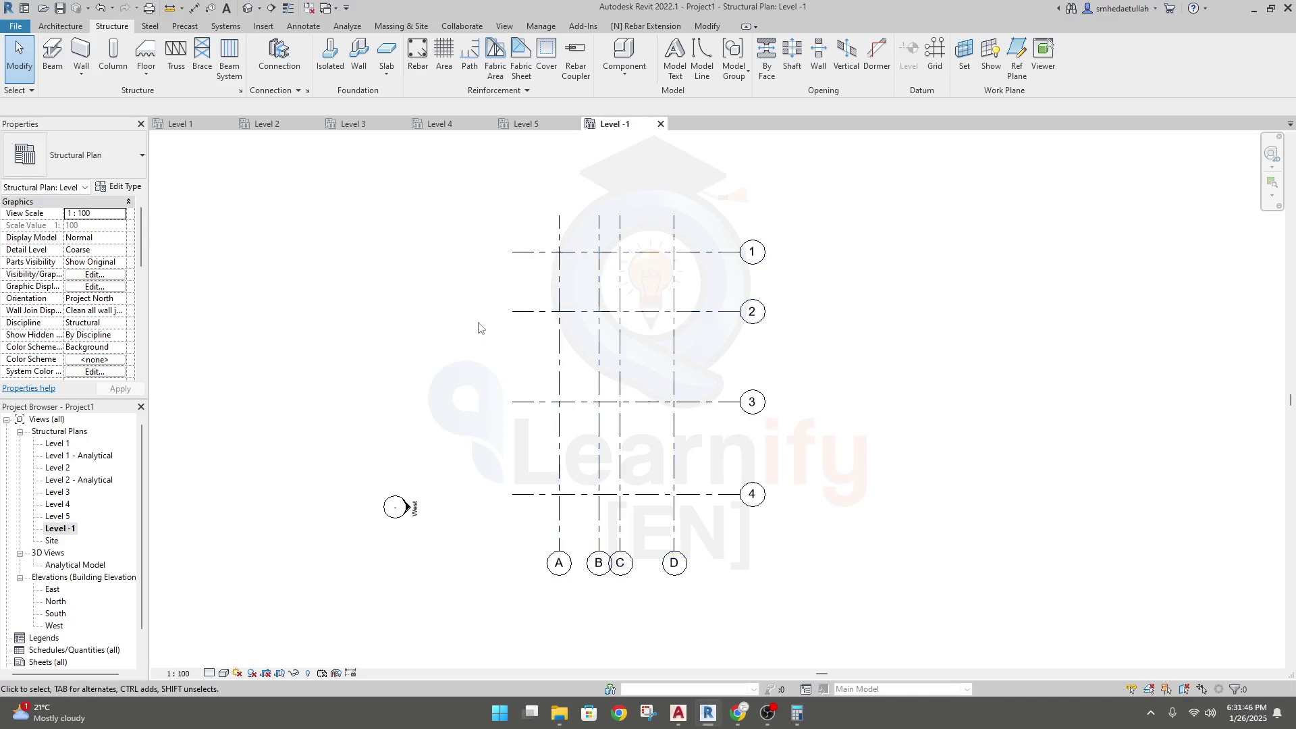
middle_drag(429, 346, 442, 346)
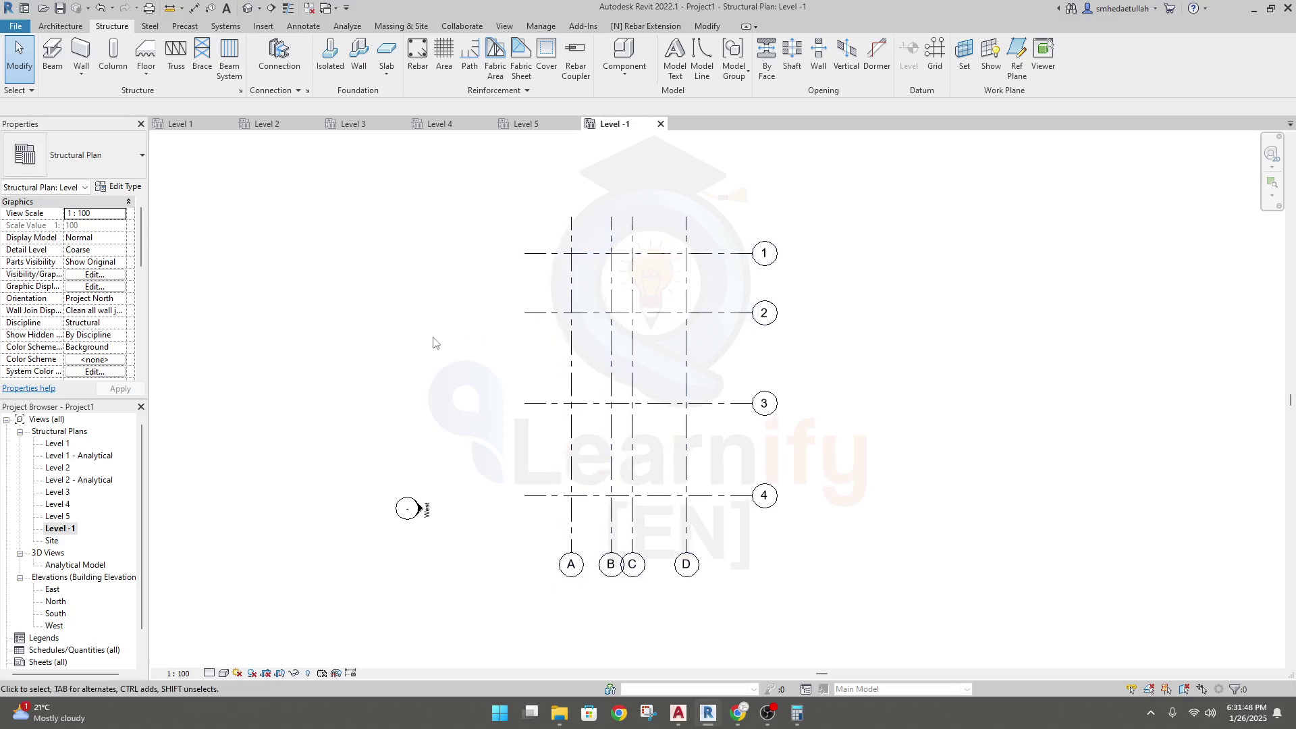
key(alt)
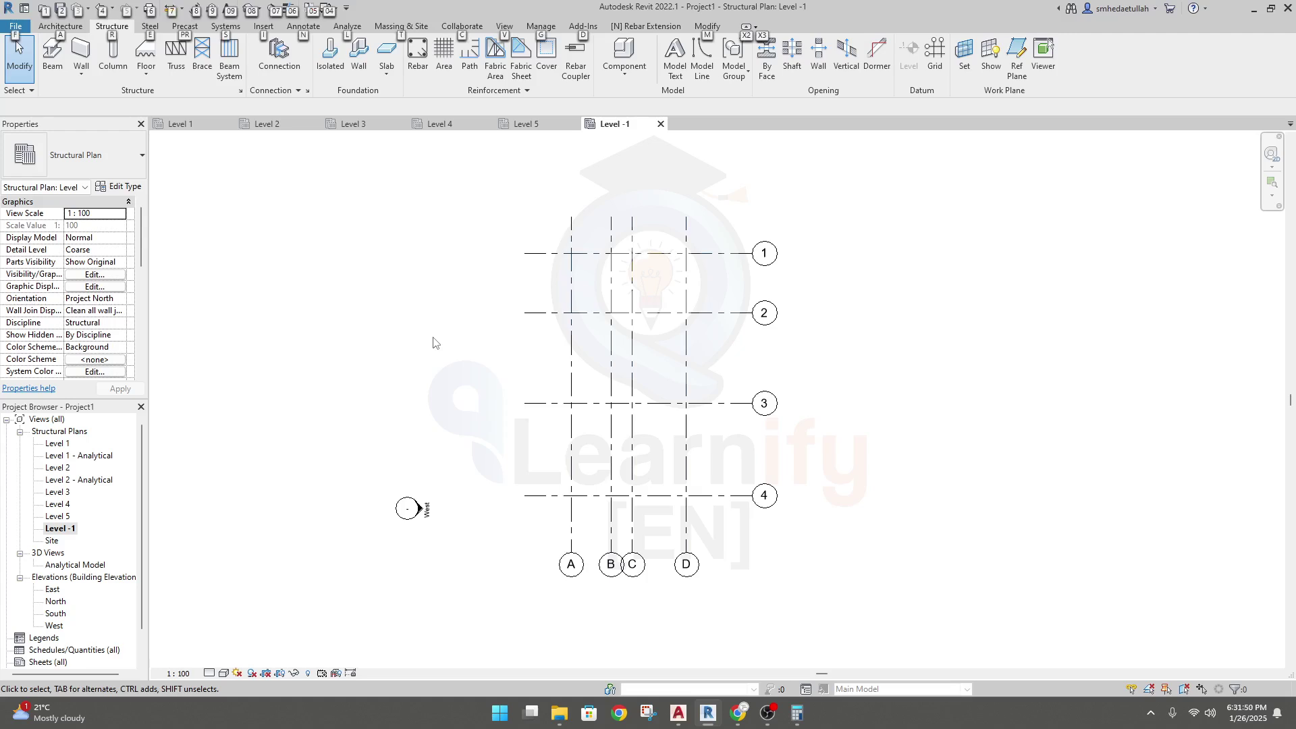